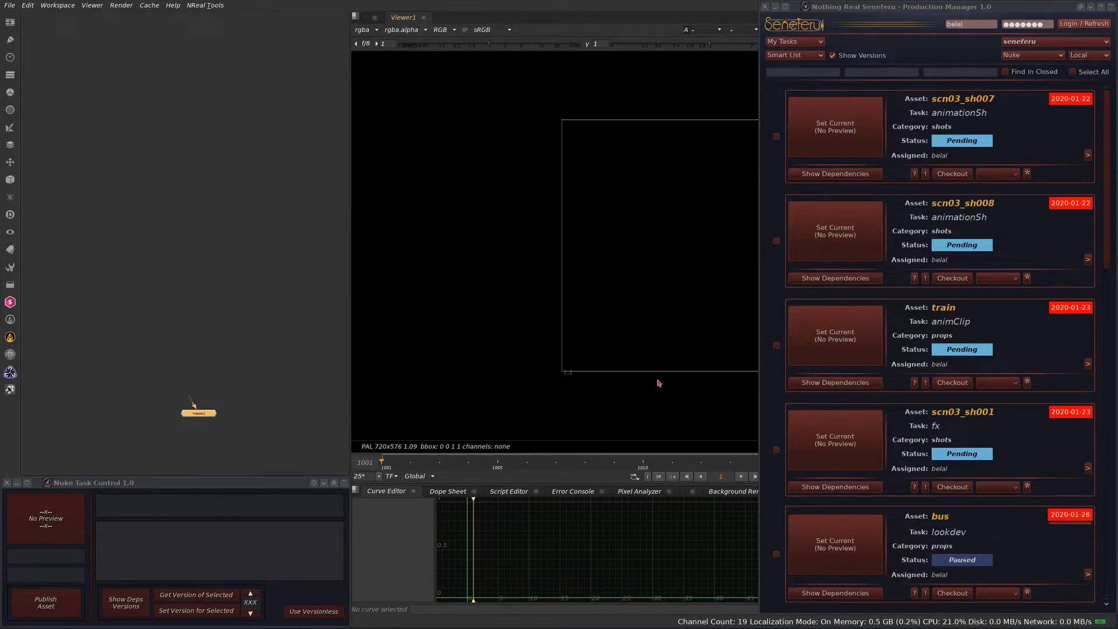
# Switch the task list to the My Revision view.
pyautogui.click(787, 179)
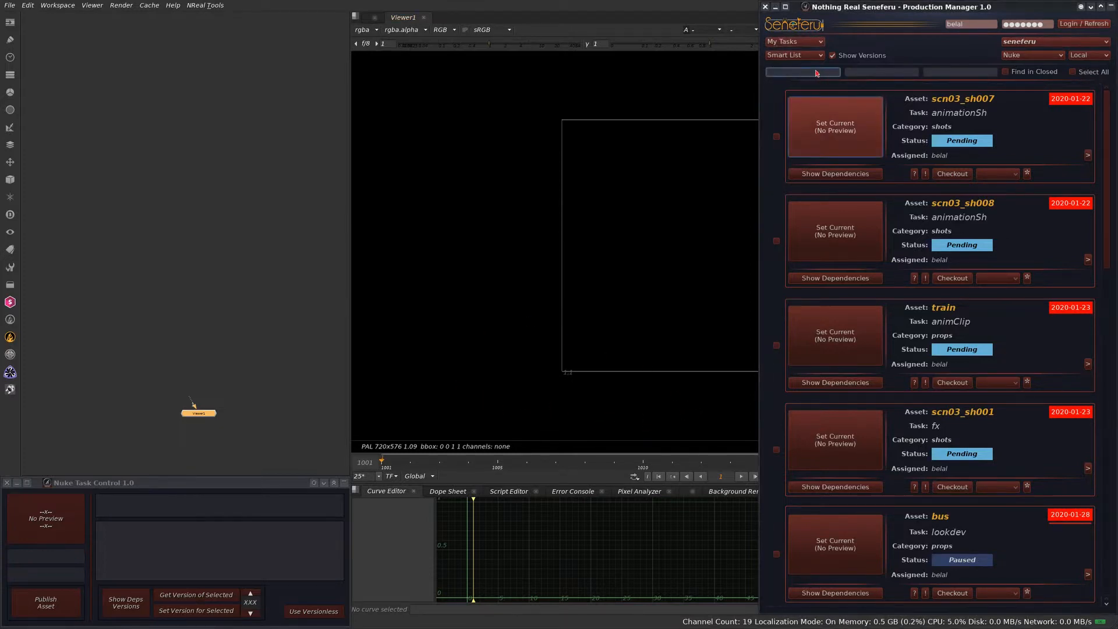
pyautogui.click(805, 42)
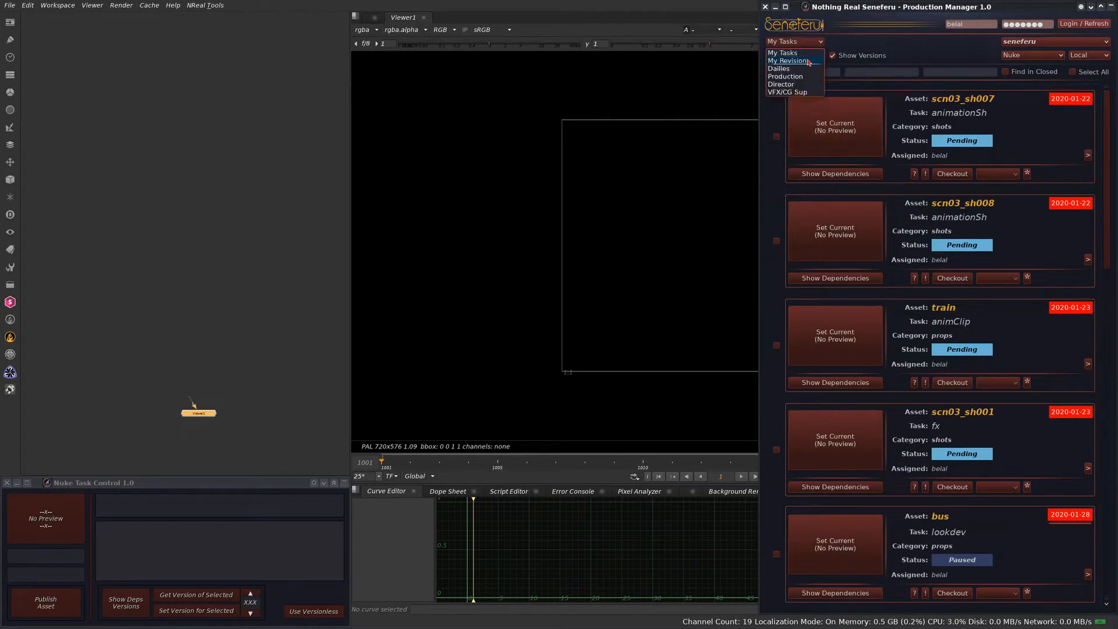
pyautogui.click(787, 60)
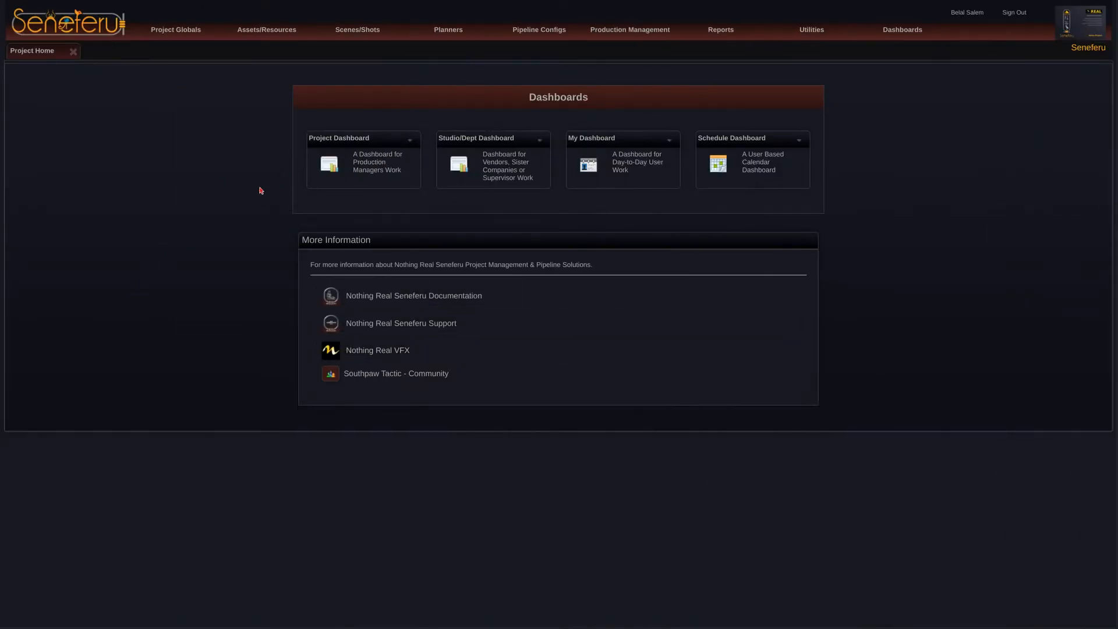
# Switch to the Seneferu web interface and open the project's Scenes page.
pyautogui.click(367, 28)
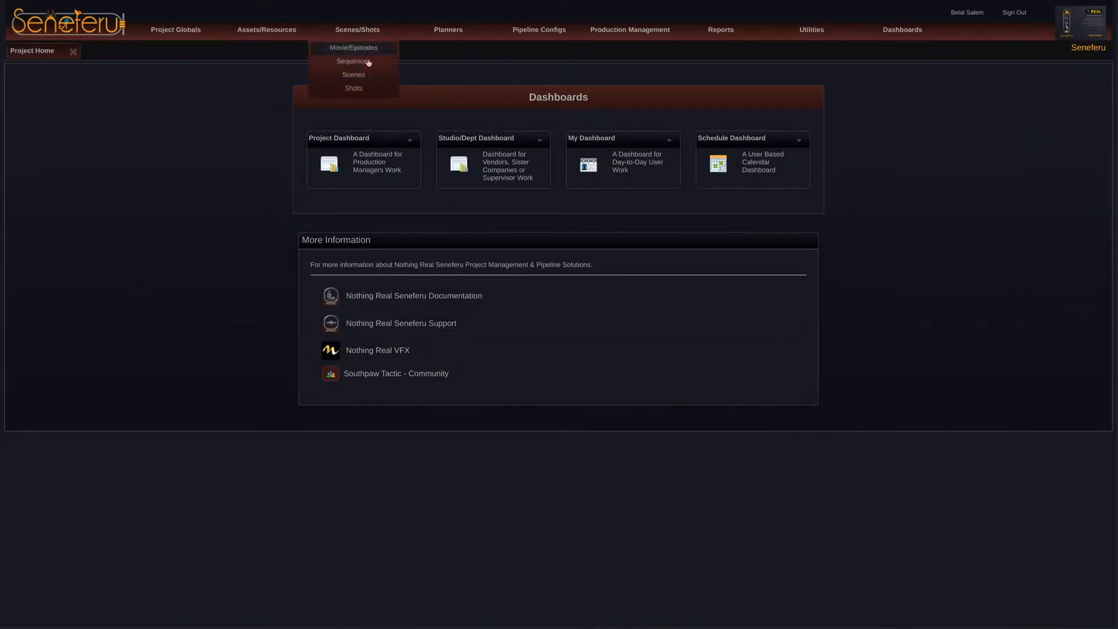
pyautogui.click(363, 78)
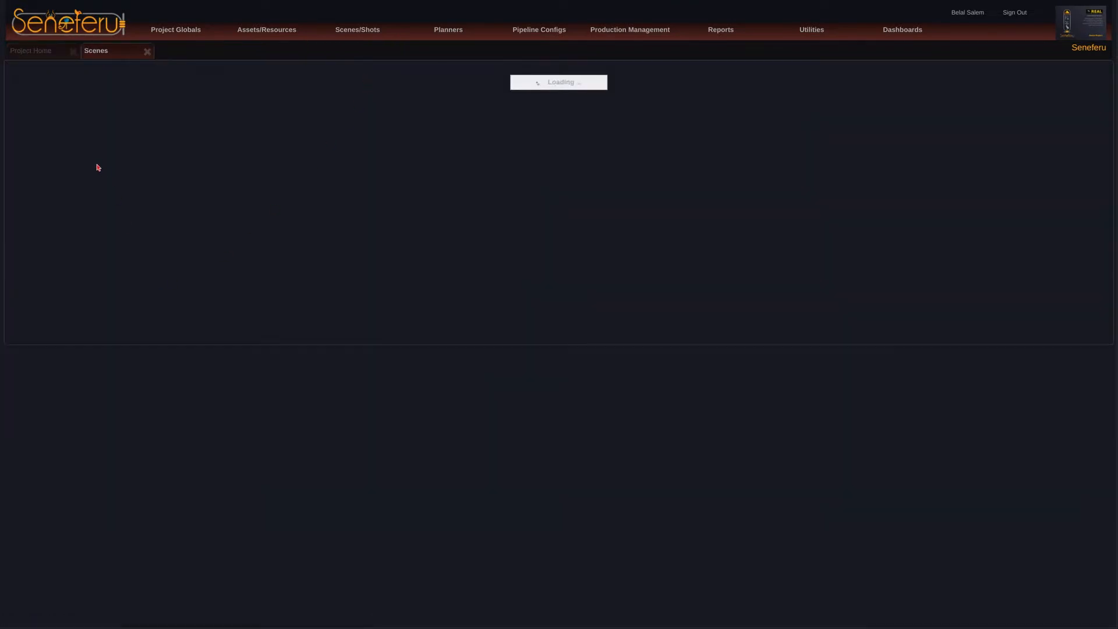
pyautogui.click(77, 263)
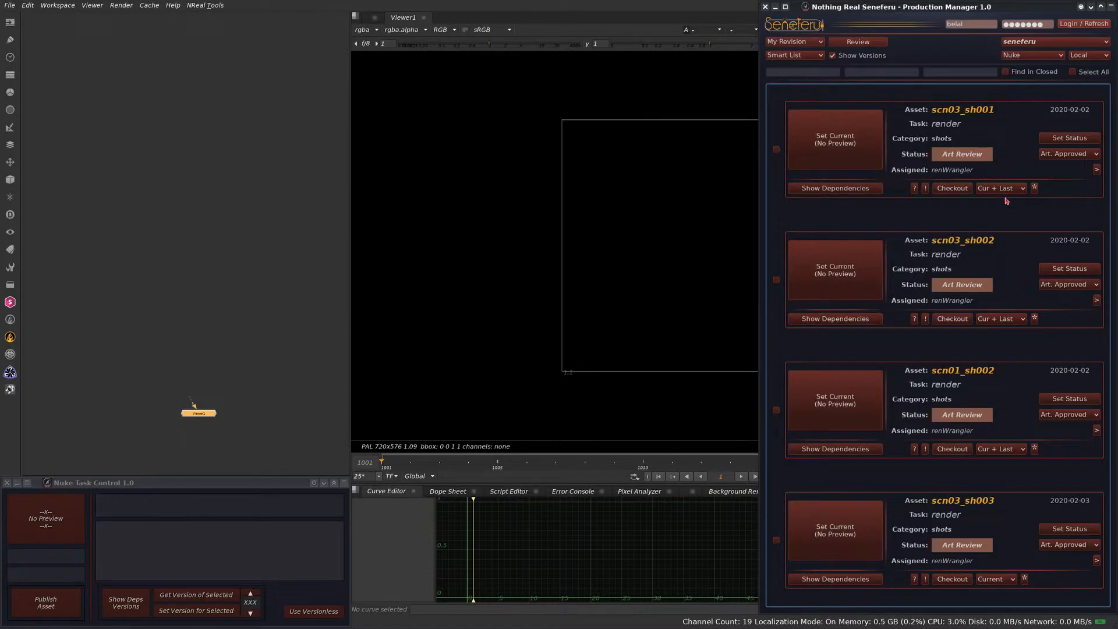
# Select the My Revision view again and play all media files of the scn03_sh001 render task.
pyautogui.click(820, 42)
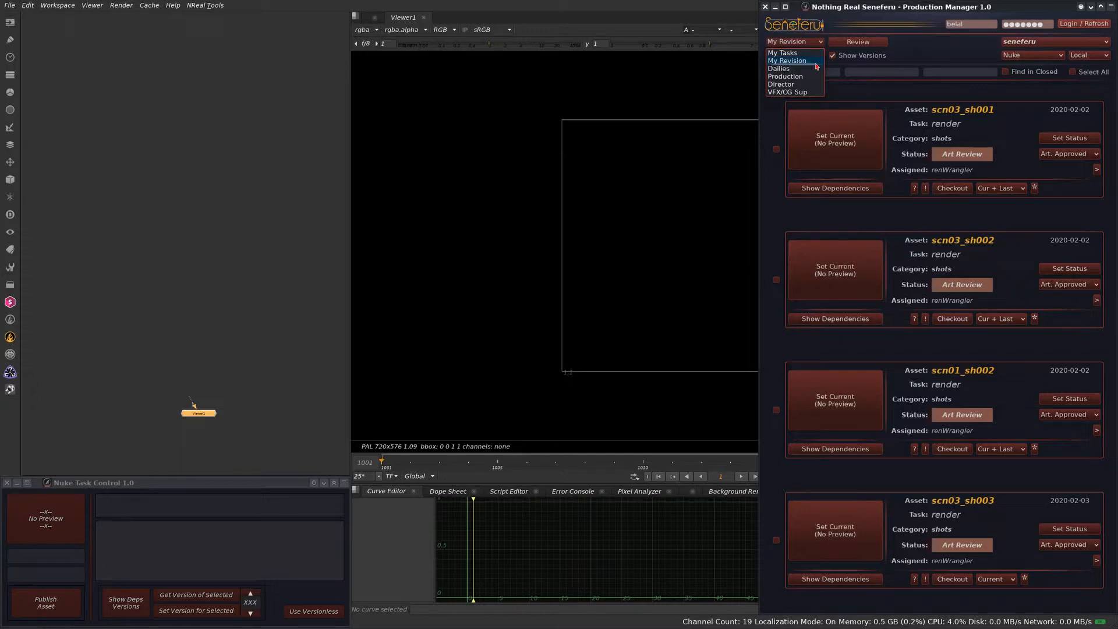
pyautogui.click(811, 61)
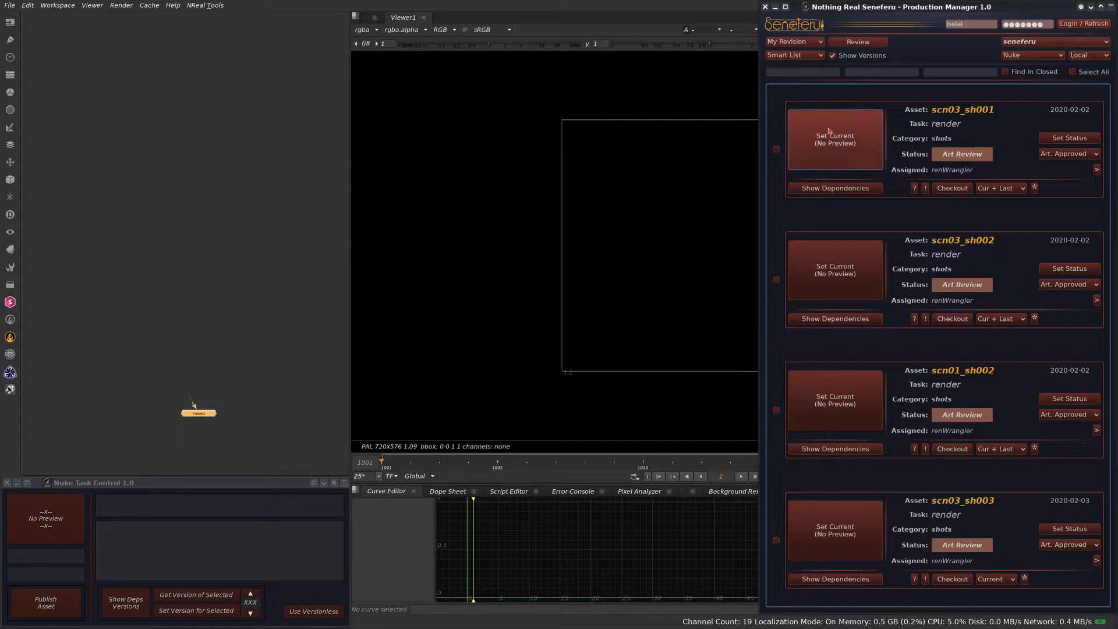
pyautogui.click(851, 135)
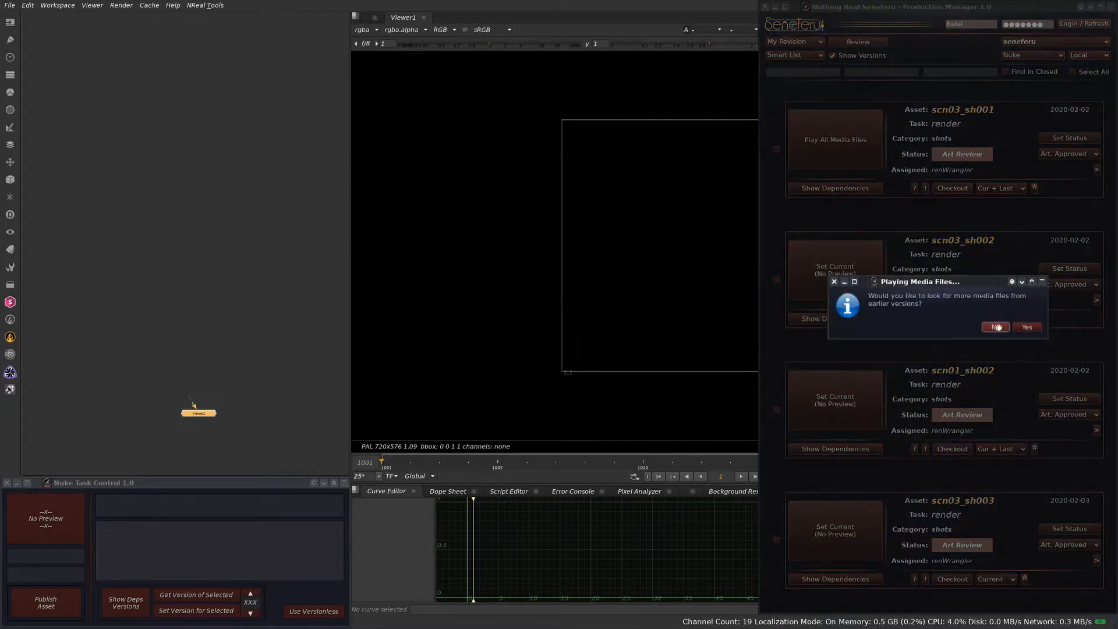
pyautogui.click(995, 325)
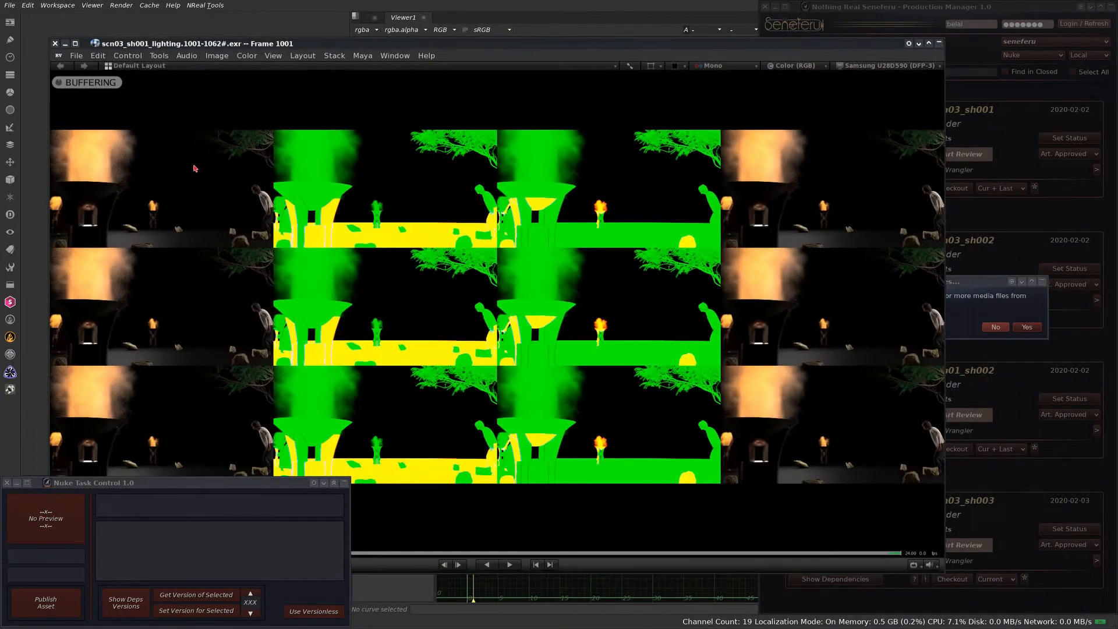
# Play only the source scn03_sh001_lighting_filtered.1001-1062# (2) (1), then close the player and decline searching earlier versions for media.
pyautogui.click(137, 66)
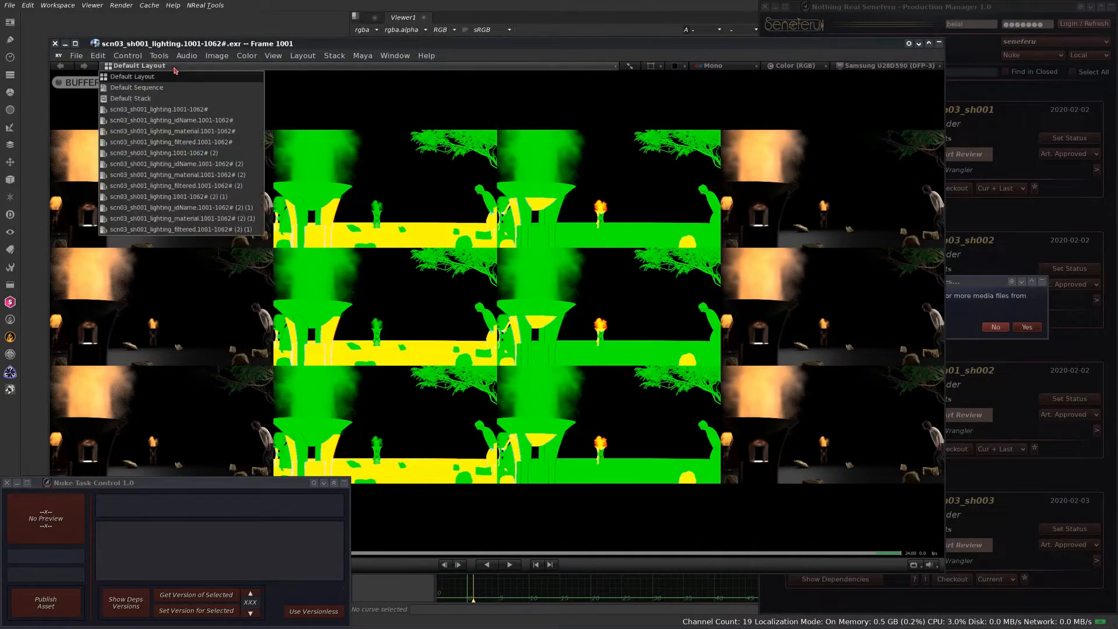
pyautogui.click(187, 229)
pyautogui.press('space')
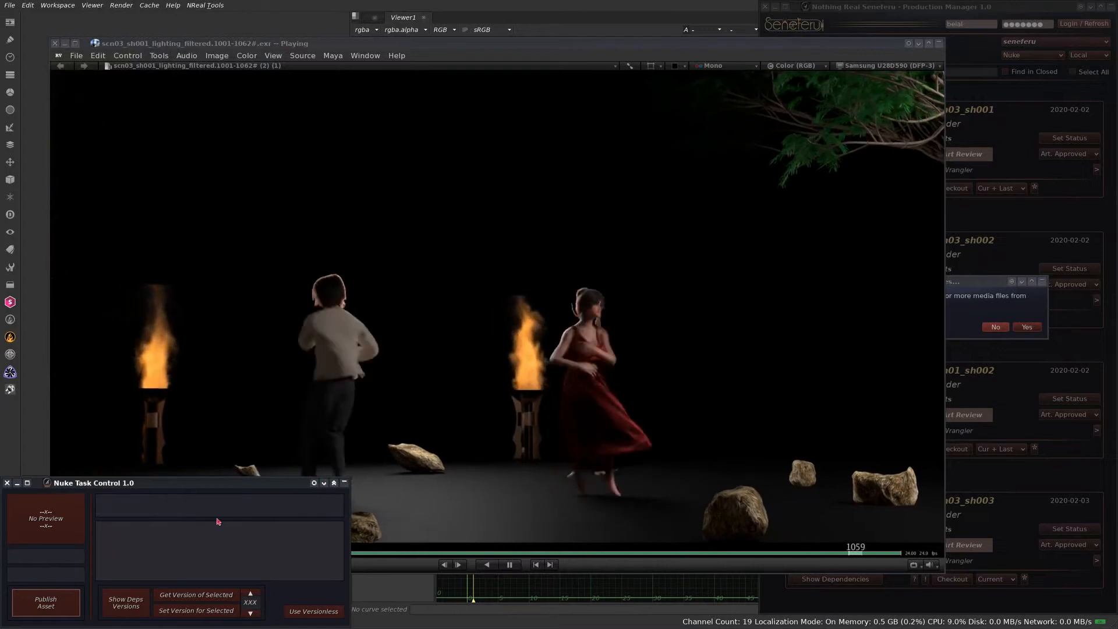
pyautogui.click(17, 483)
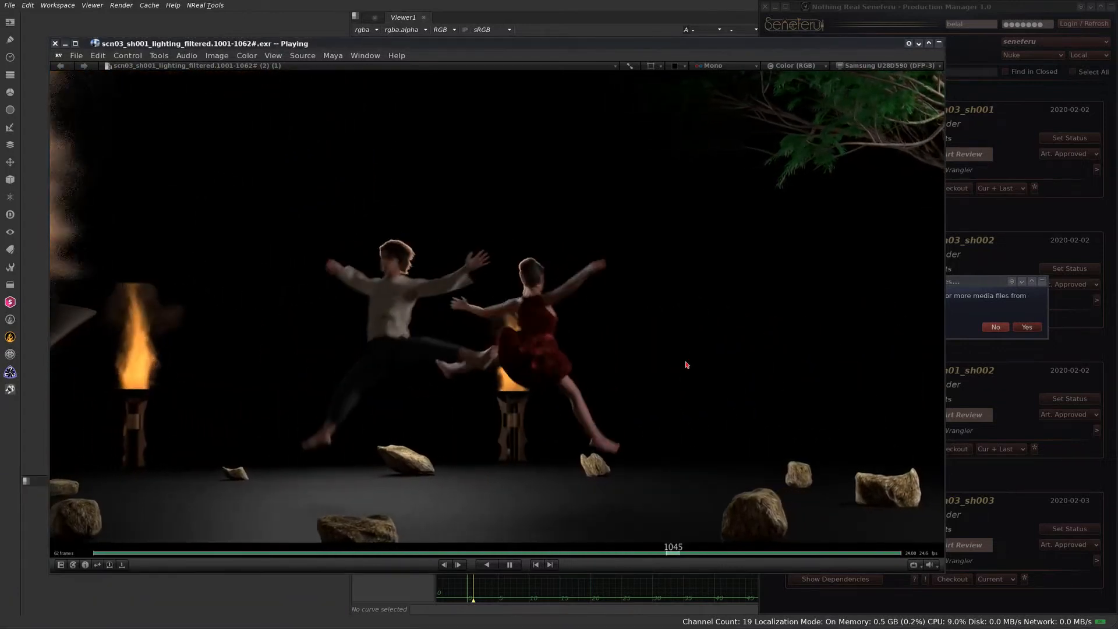
pyautogui.press('q')
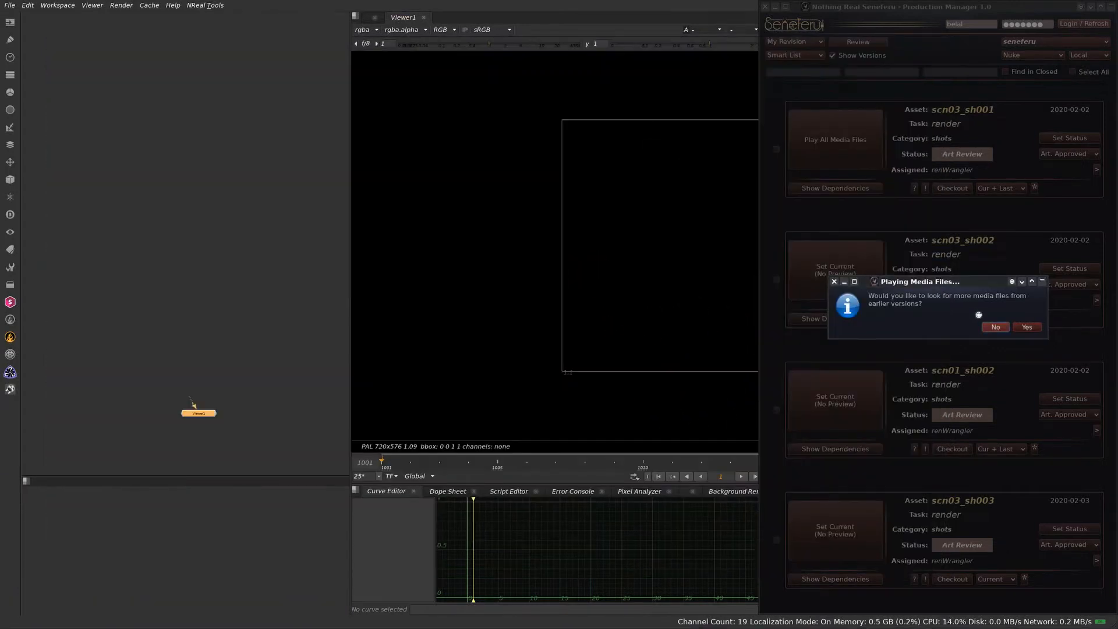
pyautogui.click(996, 328)
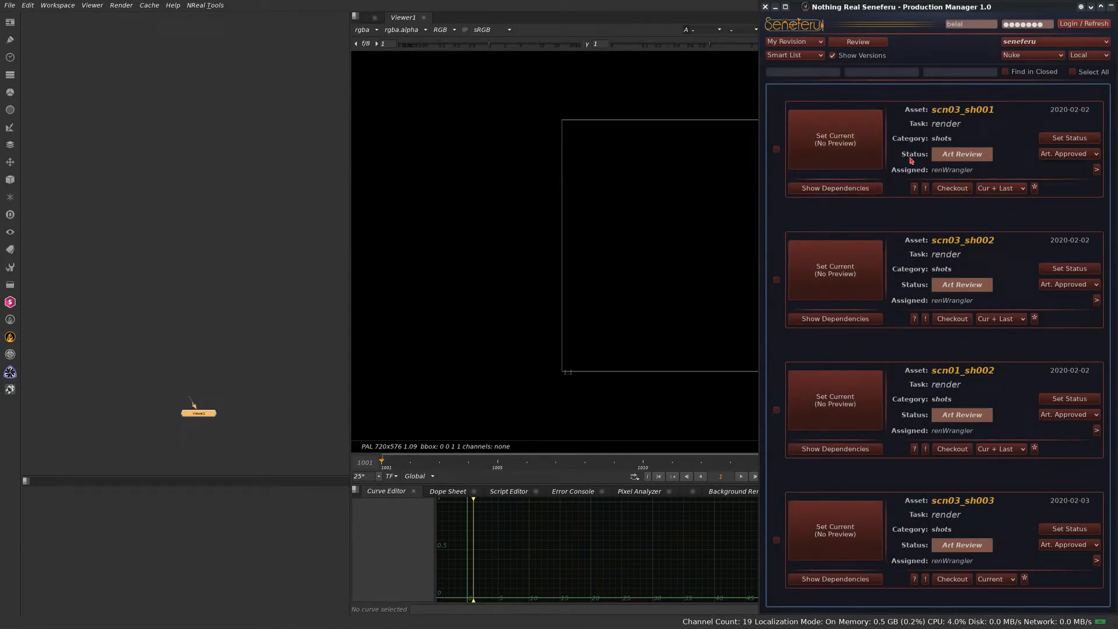
# Play the scn03_sh002 render media, then close the player and decline searching earlier versions.
pyautogui.click(839, 269)
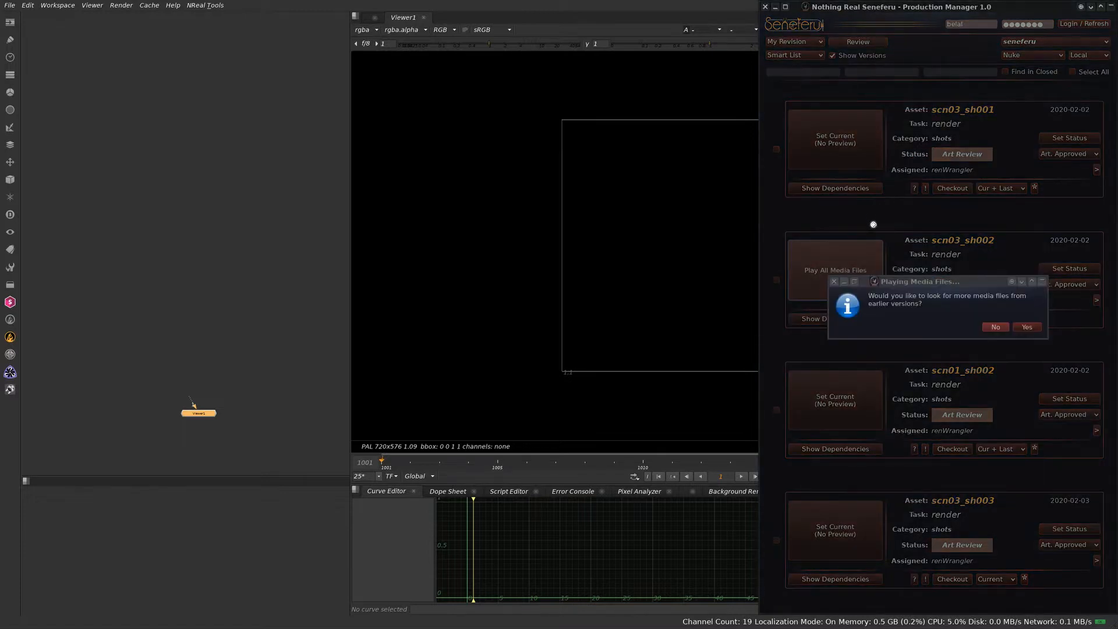
pyautogui.click(995, 327)
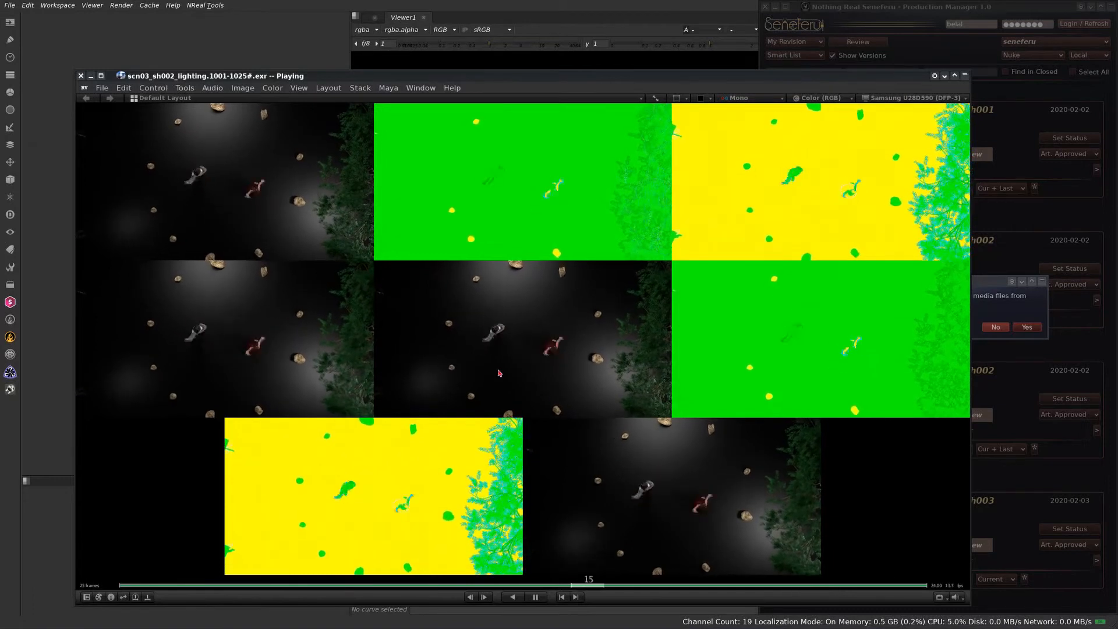
pyautogui.click(81, 76)
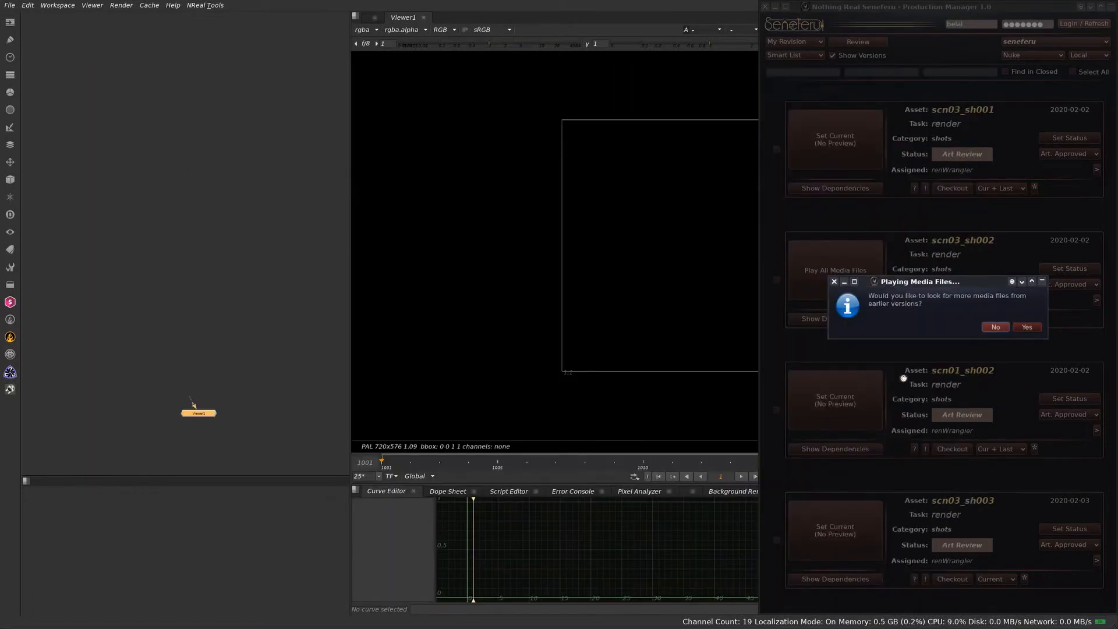
pyautogui.click(995, 328)
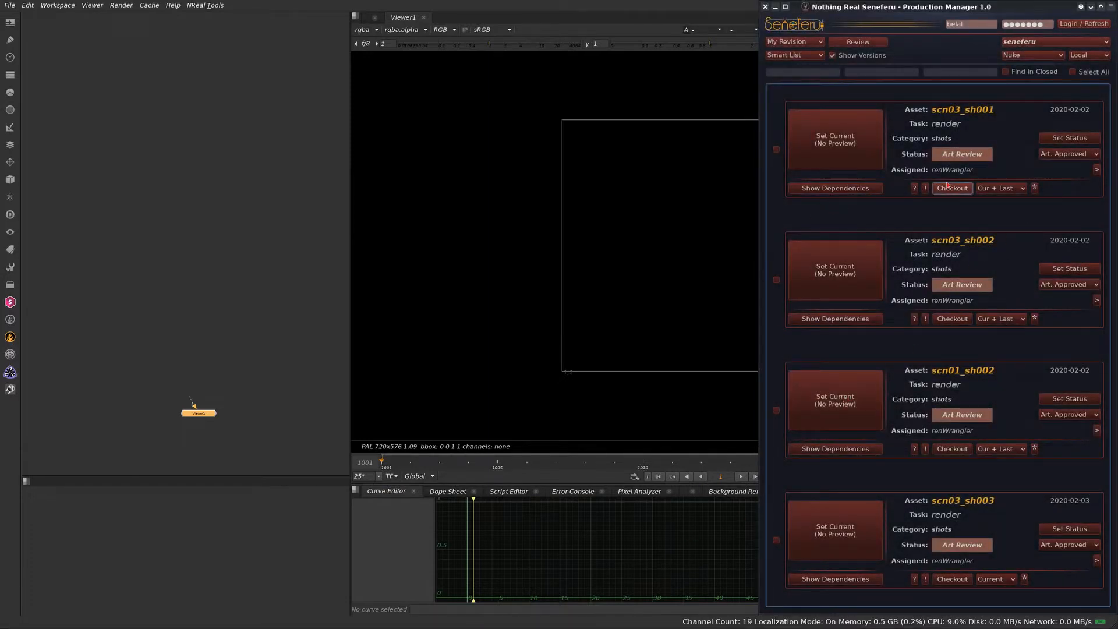
# Set the status of the scn03_sh001 render task to Approved and apply it.
pyautogui.click(1007, 188)
pyautogui.click(1007, 188)
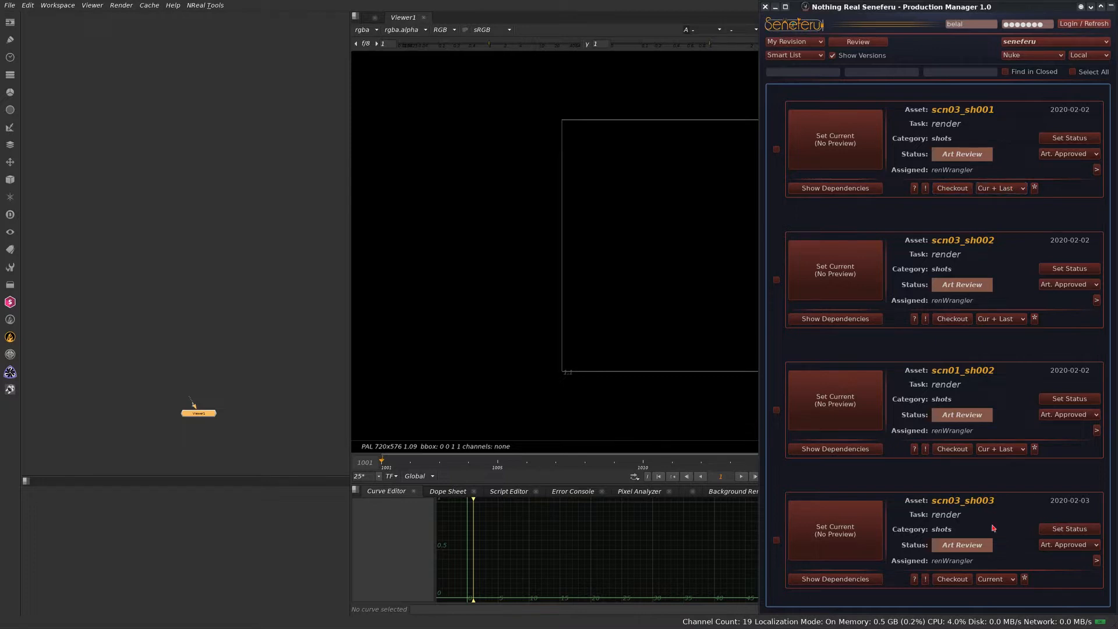
pyautogui.click(1068, 154)
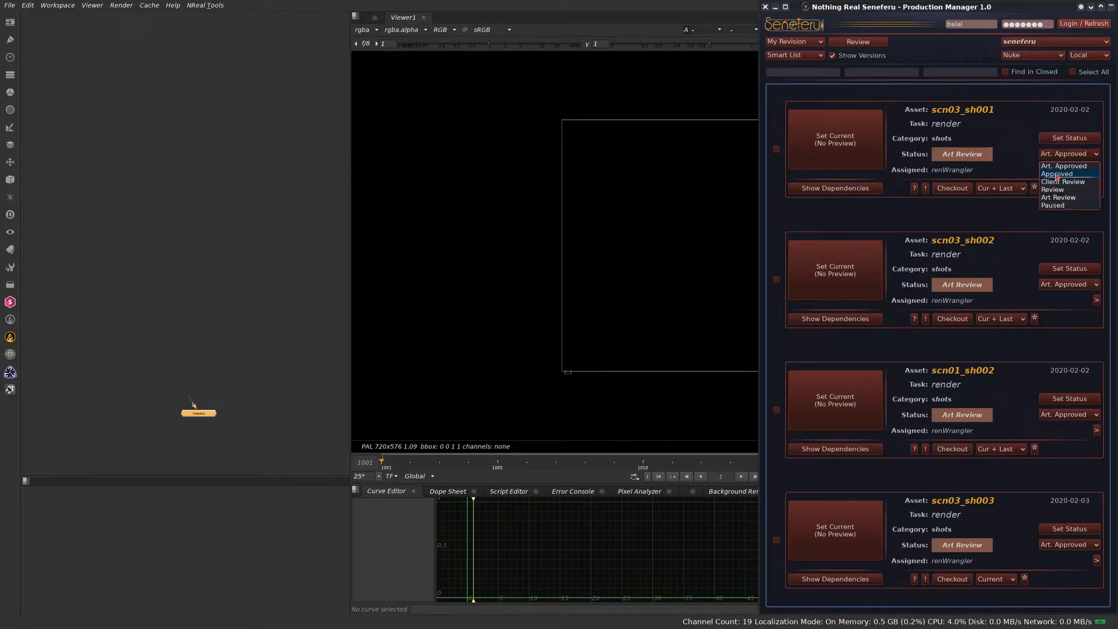
pyautogui.click(1065, 172)
pyautogui.click(1065, 138)
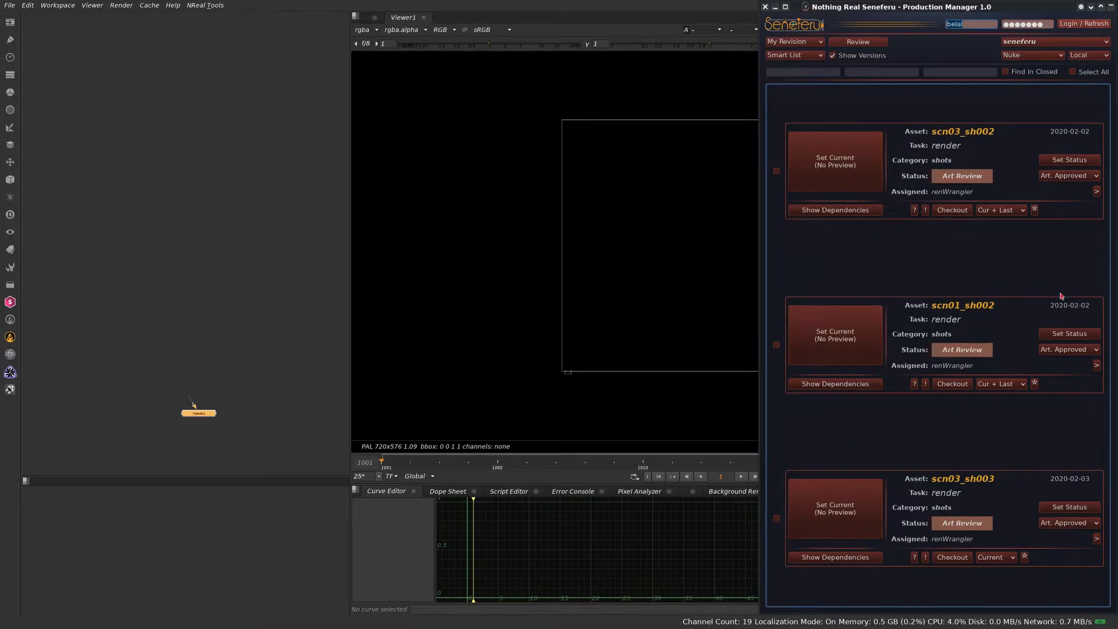
# Set the status of the scn03_sh002 render task to Approved and apply it.
pyautogui.click(1065, 176)
pyautogui.click(1062, 196)
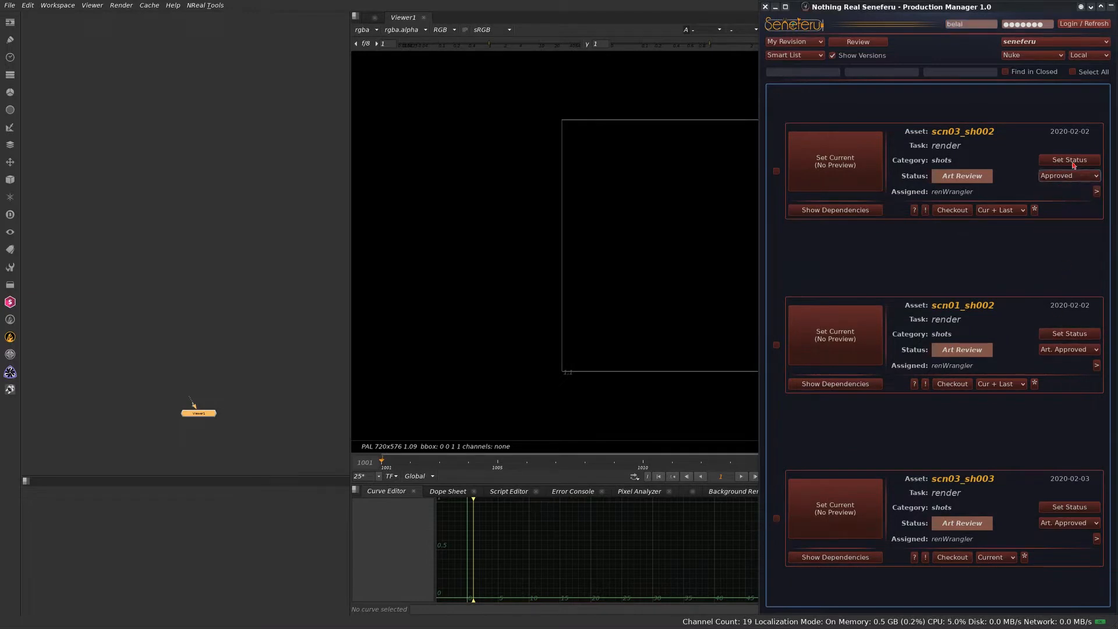
pyautogui.click(1074, 160)
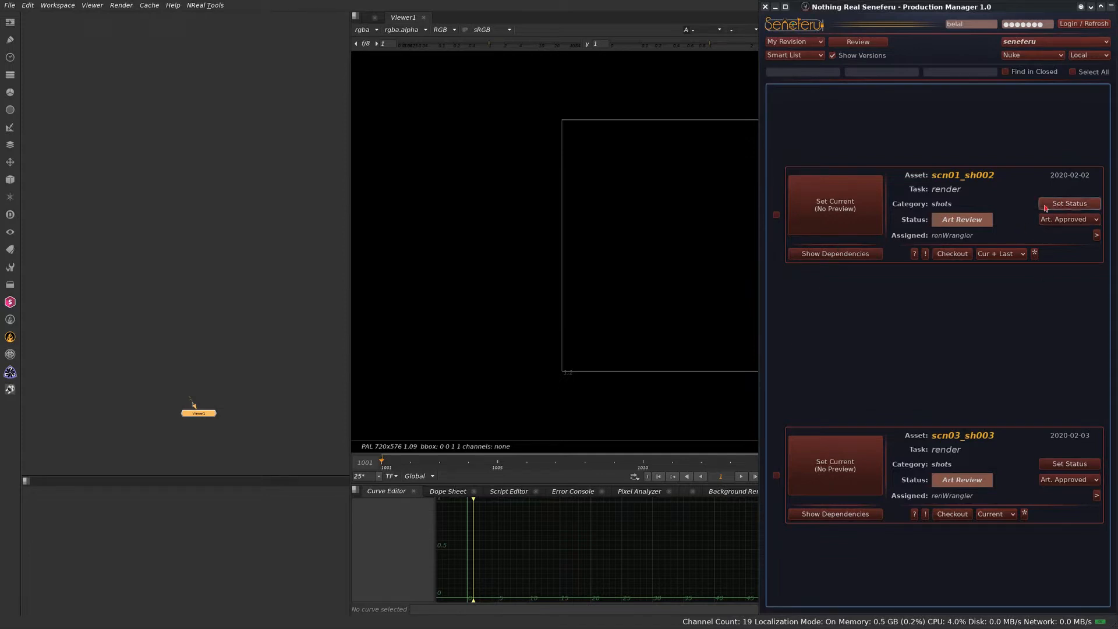
# Set the status of the scn01_sh002 render task to Approved and apply it.
pyautogui.click(1064, 210)
pyautogui.click(1066, 219)
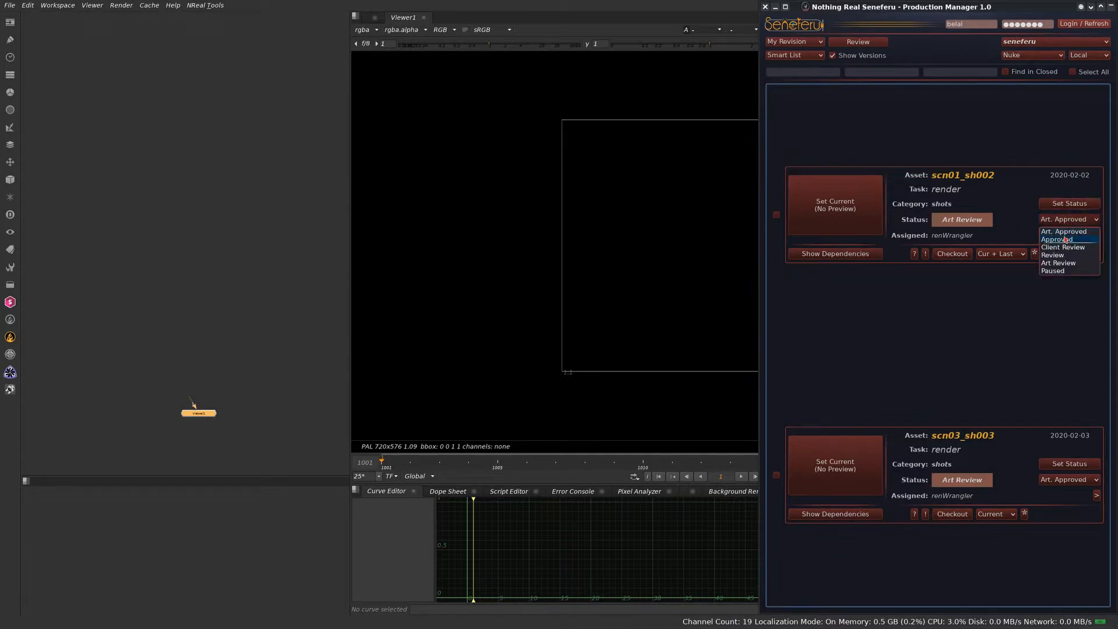
pyautogui.click(1066, 240)
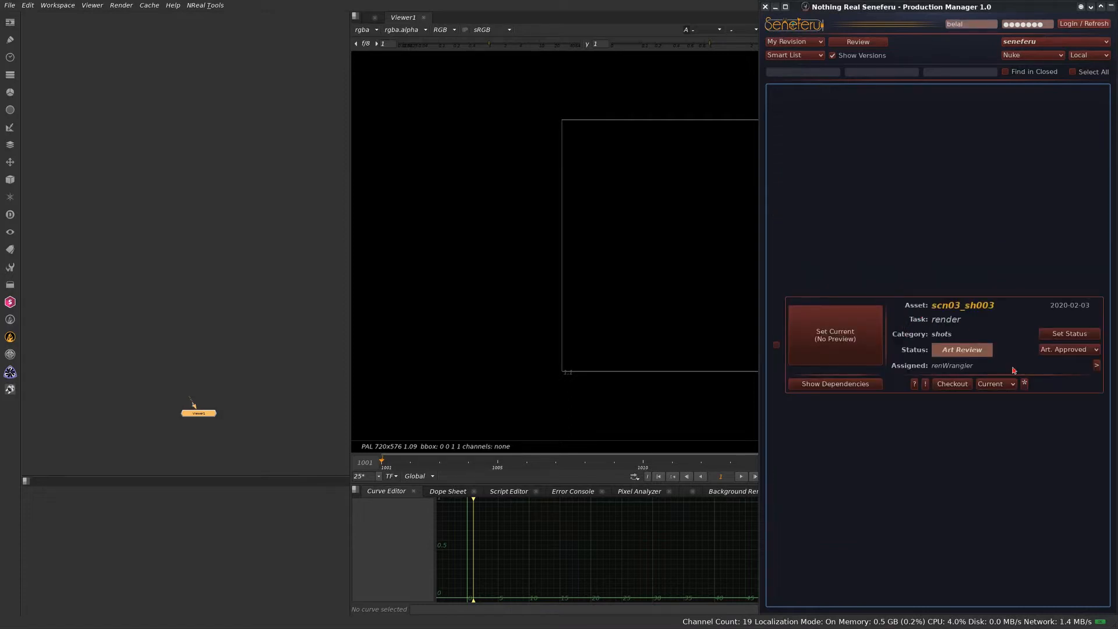
# Set the status of the scn03_sh003 render task to Approved.
pyautogui.click(1060, 349)
pyautogui.click(1058, 372)
pyautogui.click(1061, 350)
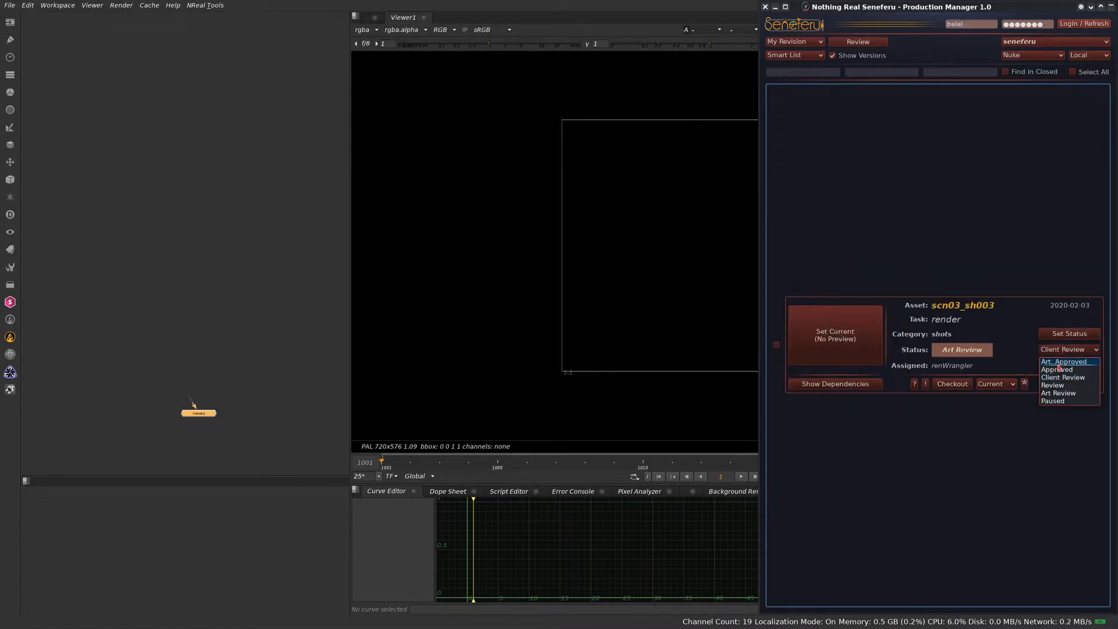
pyautogui.click(1059, 379)
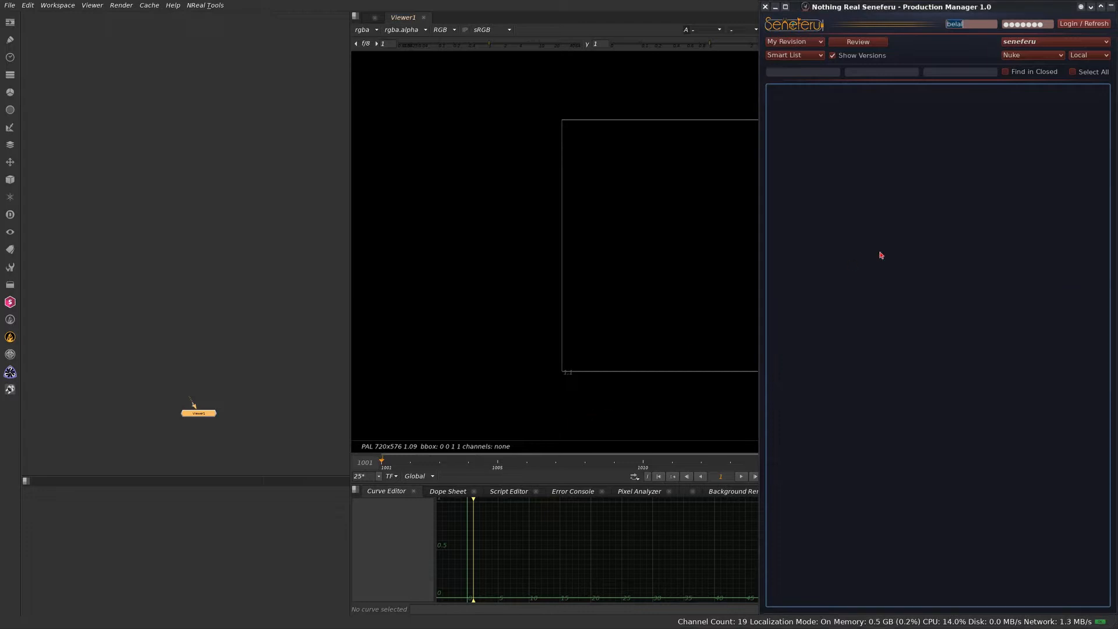
# Switch the task list to My Tasks and filter the tasks by "comp".
pyautogui.click(813, 41)
pyautogui.click(814, 54)
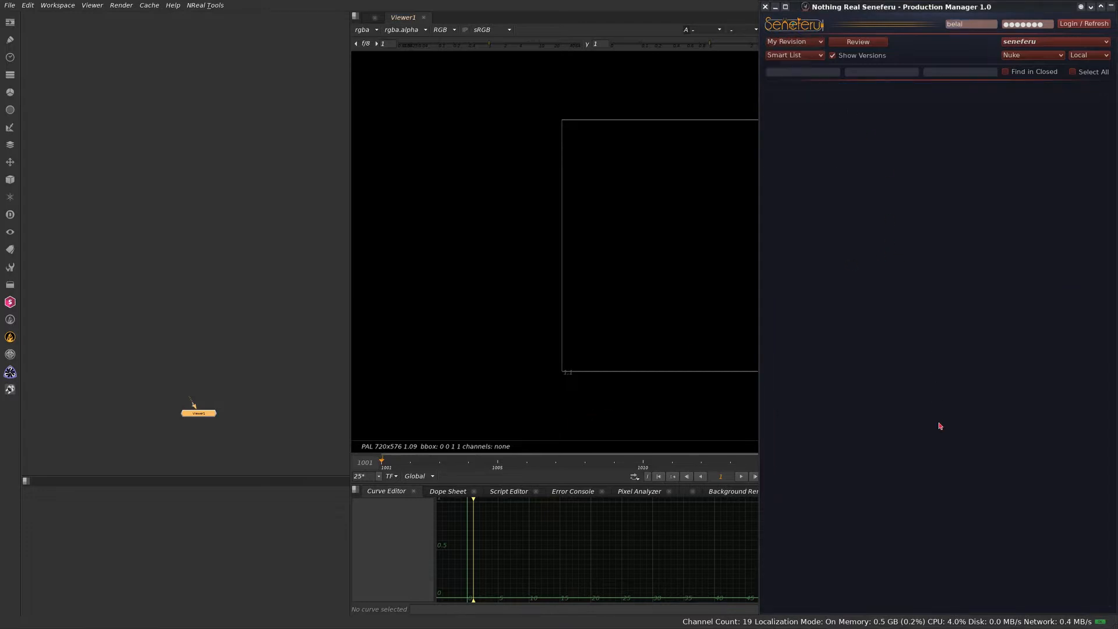
pyautogui.click(861, 72)
pyautogui.write('comp')
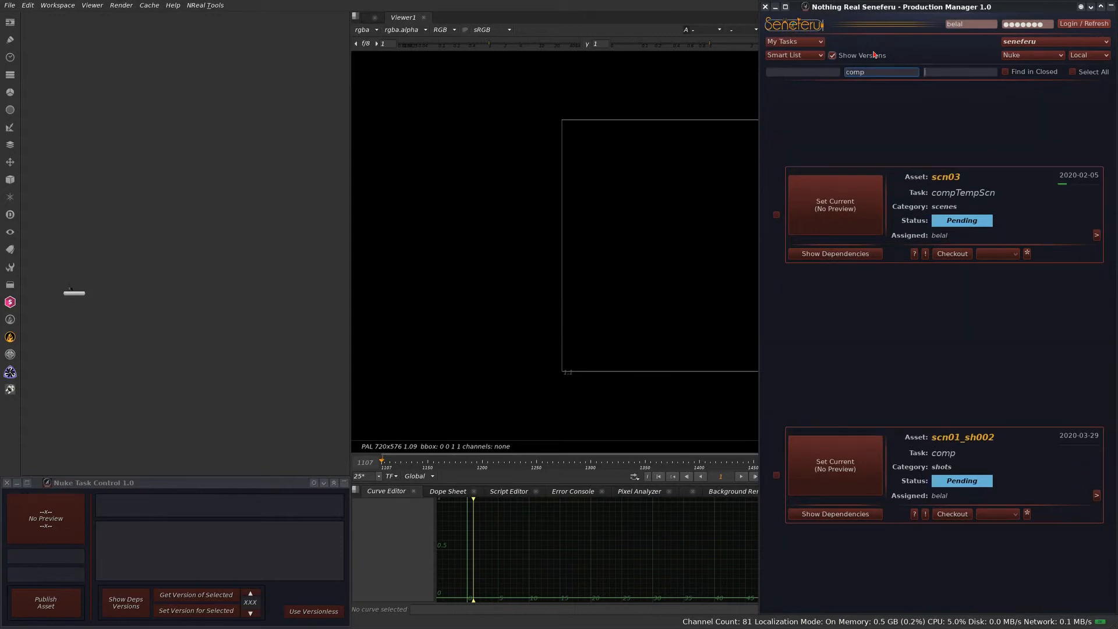
pyautogui.press('Tab')
pyautogui.press('Tab')
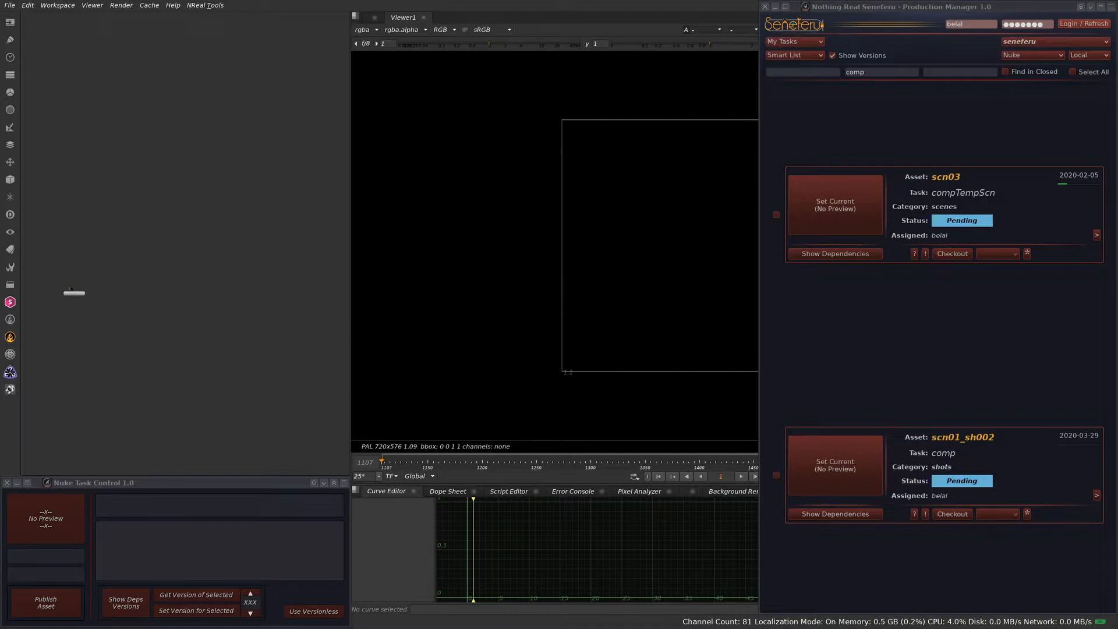
pyautogui.click(865, 358)
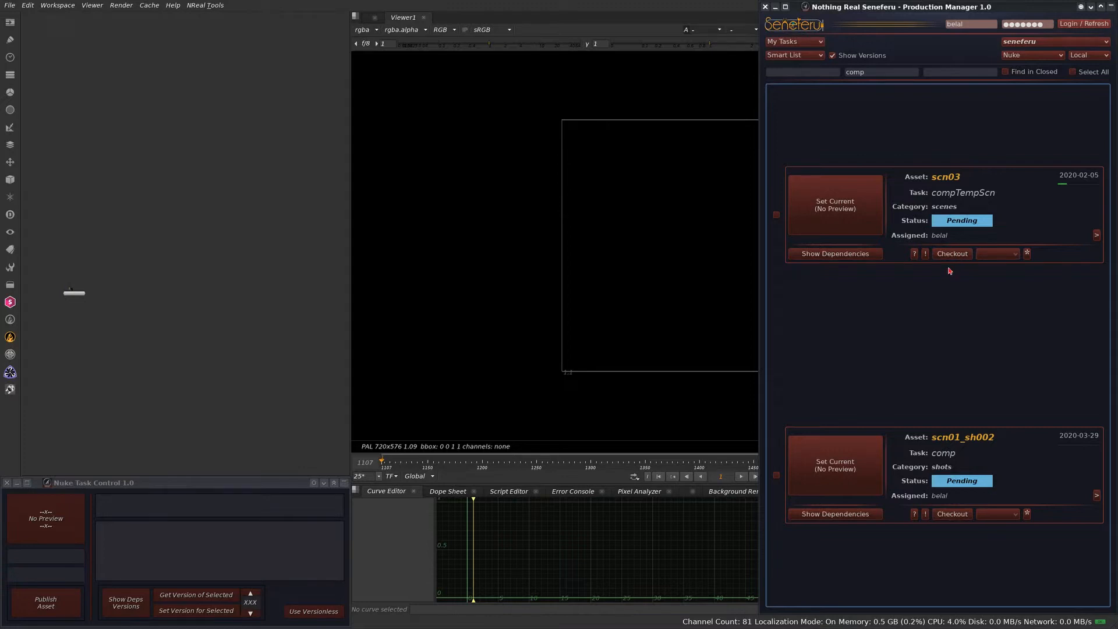
pyautogui.click(612, 329)
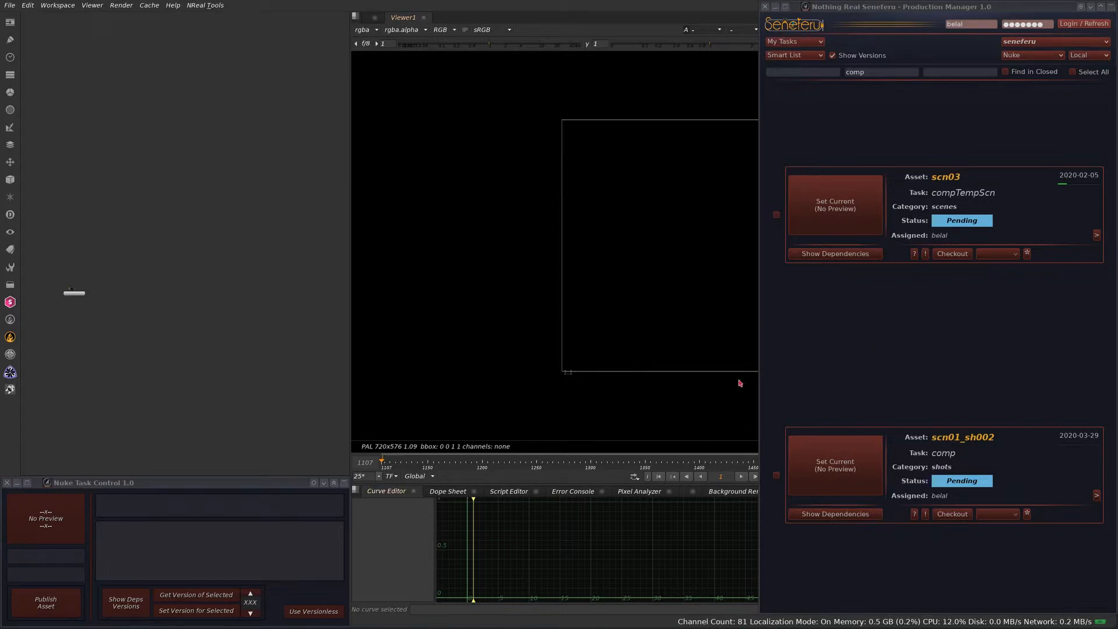
pyautogui.click(780, 282)
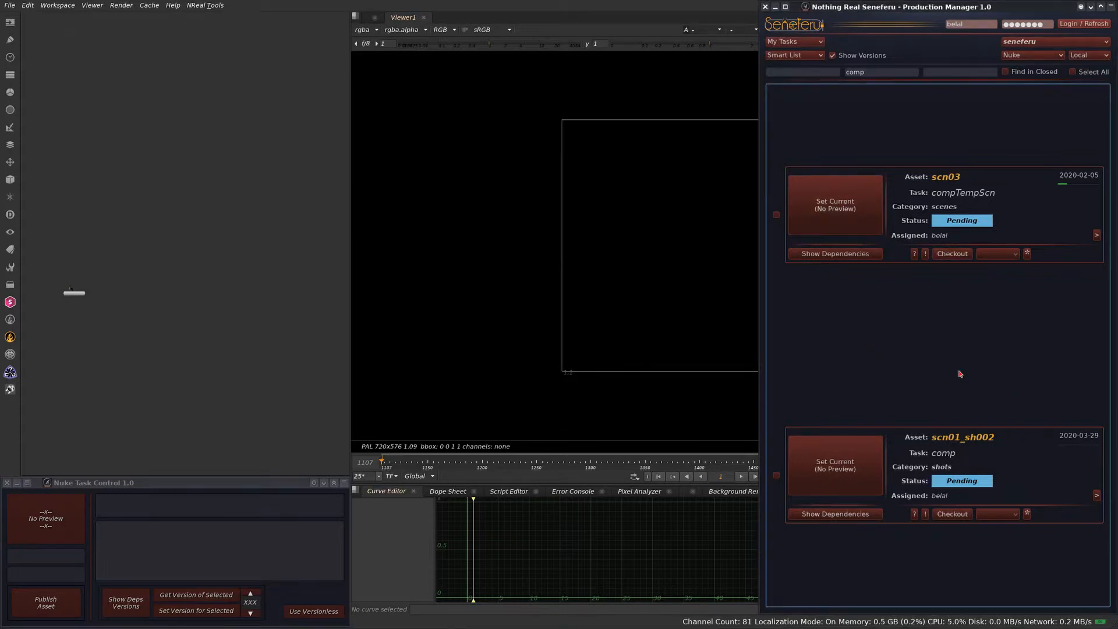
# Choose Nuke as the application for the compositing tasks.
pyautogui.click(1026, 58)
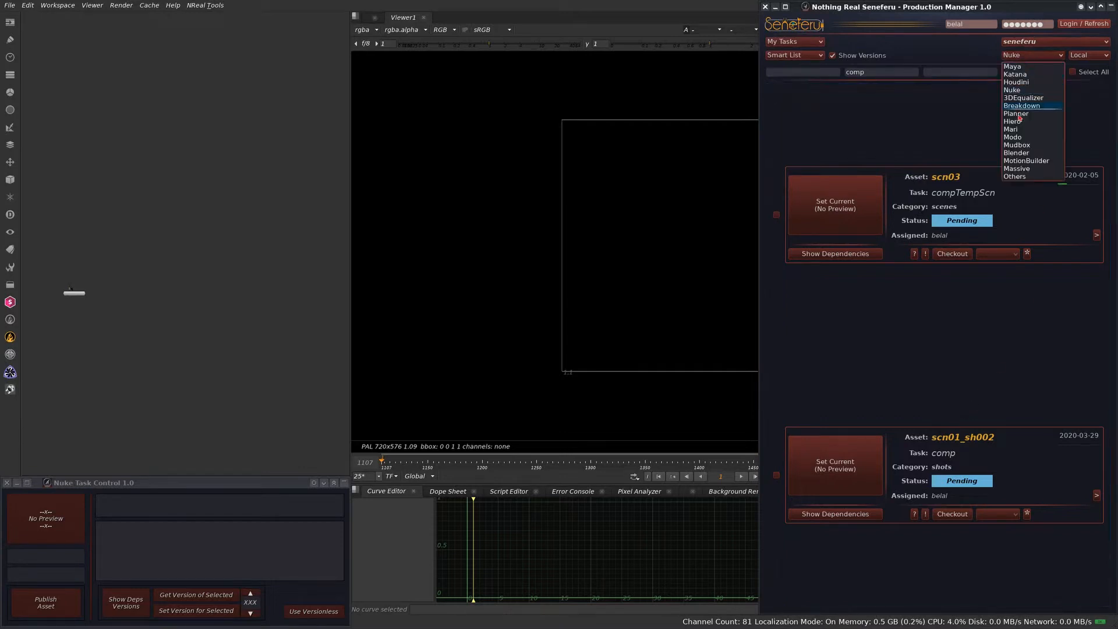
pyautogui.click(1020, 93)
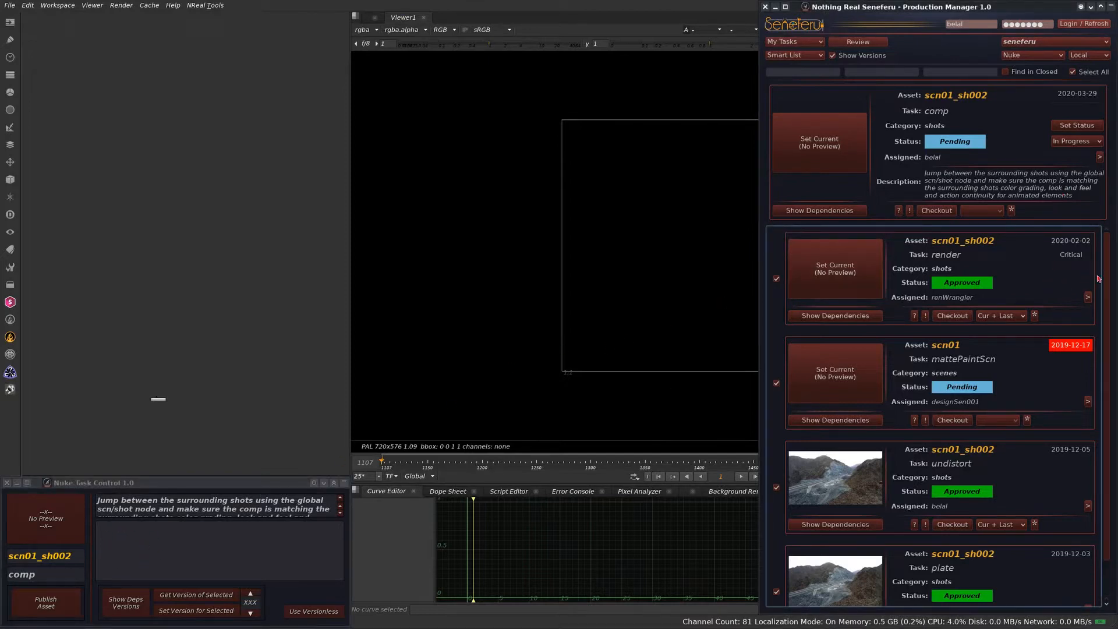
# Review the dependencies of the scn01_sh002 comp task and exclude the undistort task from the selection.
pyautogui.scroll(-1, 921, 305)
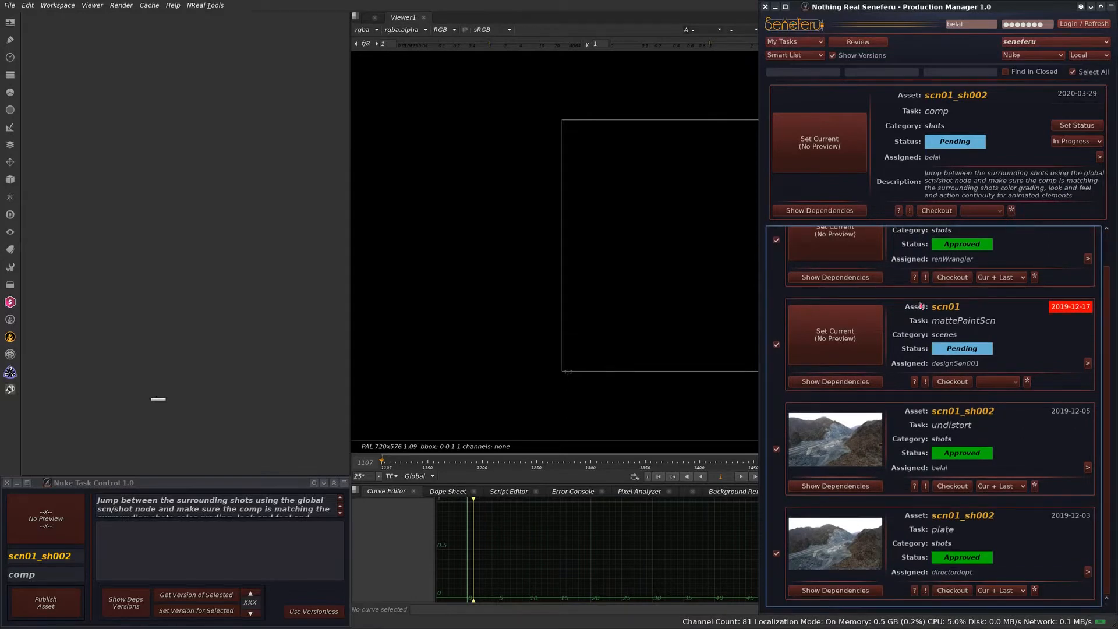
pyautogui.scroll(1, 1108, 250)
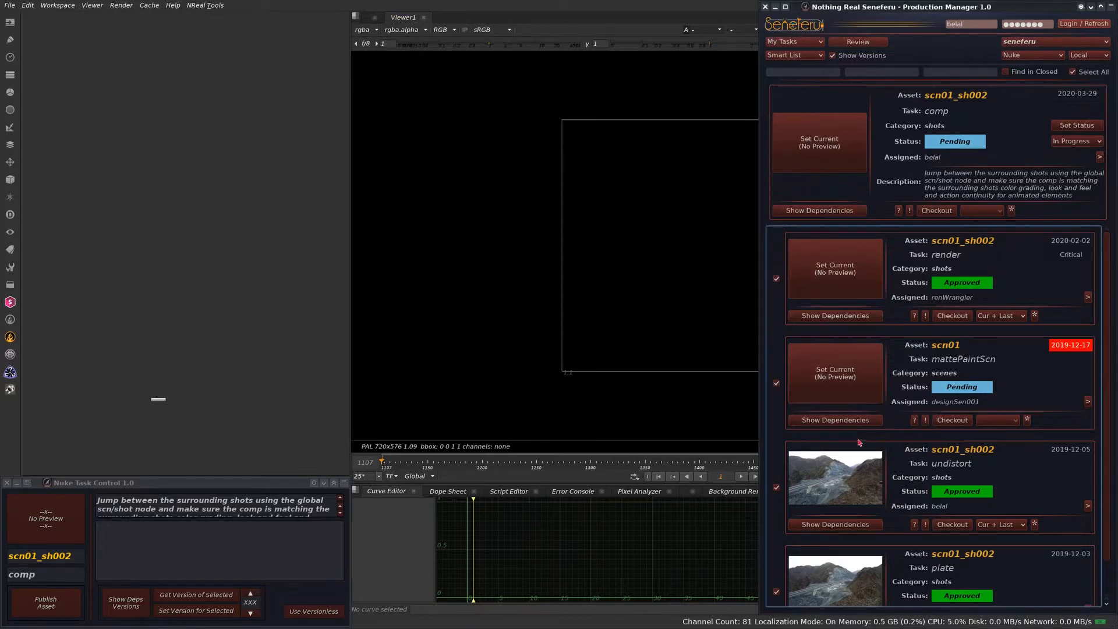
pyautogui.scroll(-2, 1110, 394)
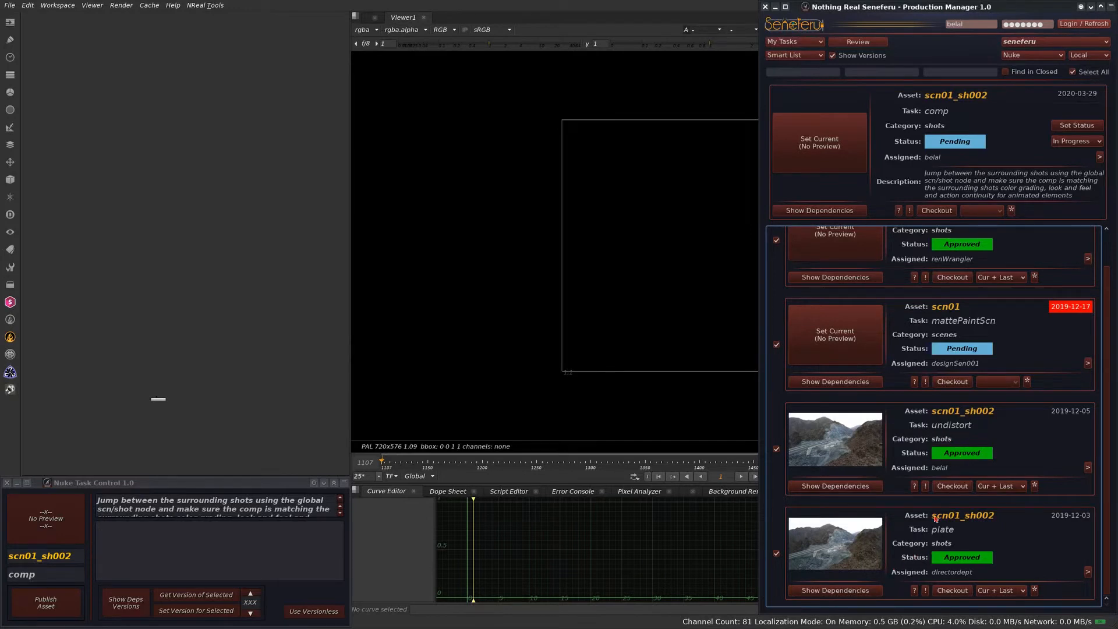
pyautogui.scroll(1, 1109, 280)
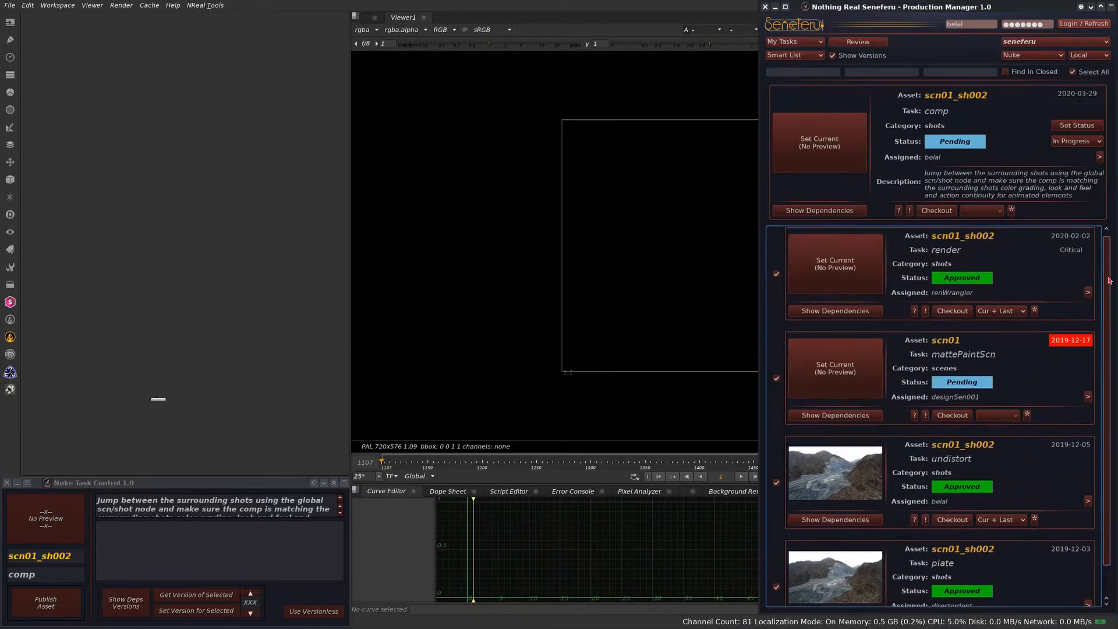
pyautogui.moveTo(1110, 280); pyautogui.dragTo(1112, 267)
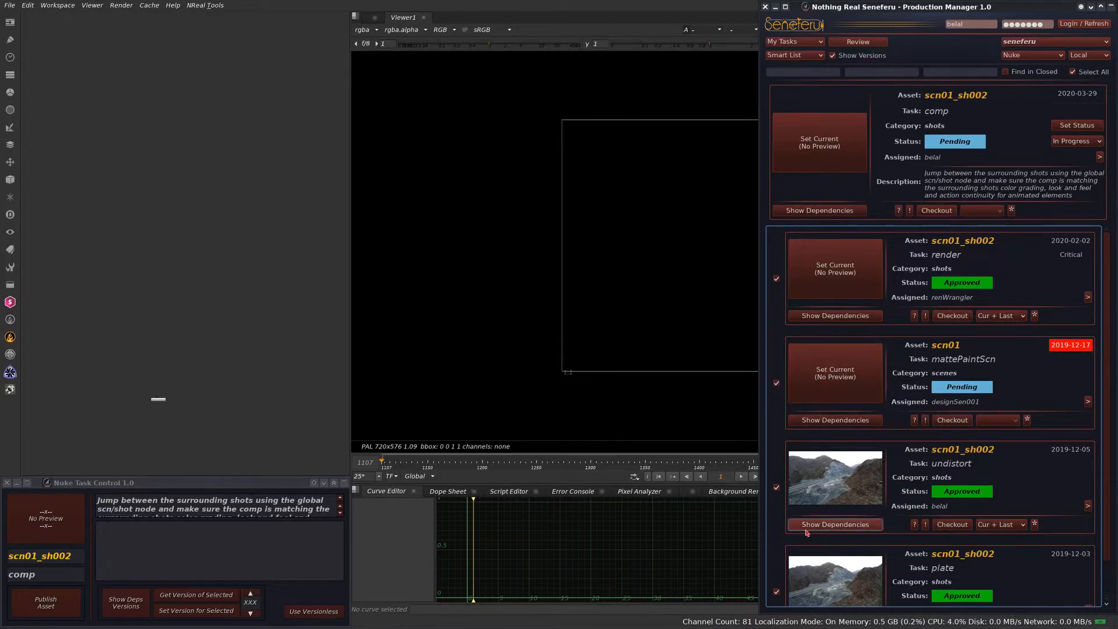
pyautogui.scroll(-1, 1061, 512)
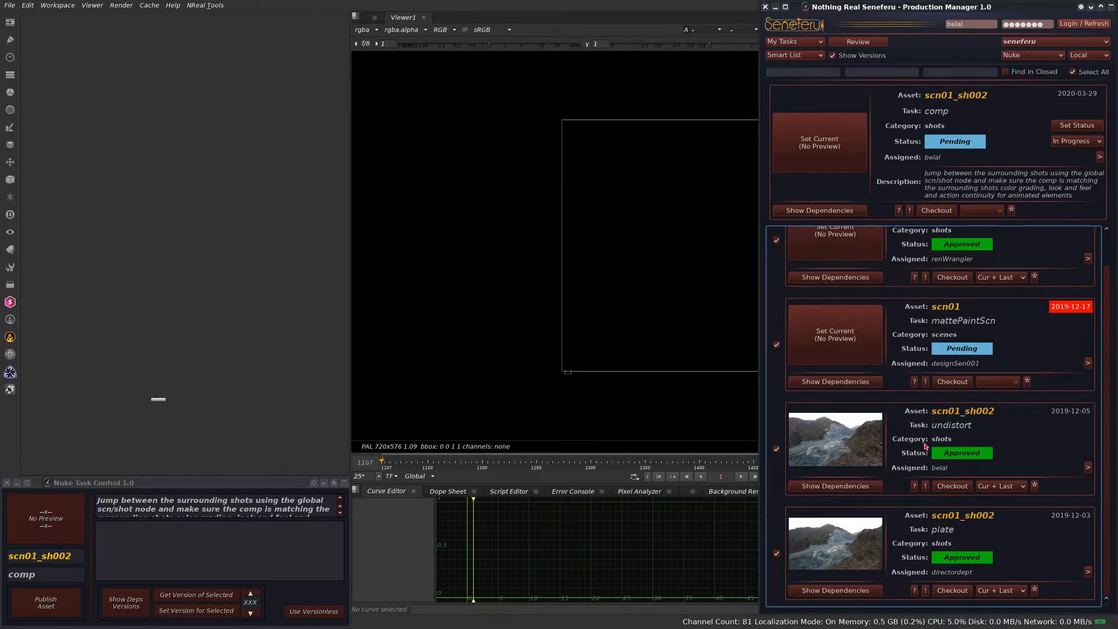
pyautogui.click(301, 326)
pyautogui.moveTo(1105, 412); pyautogui.dragTo(1106, 417)
pyautogui.click(776, 449)
pyautogui.moveTo(1109, 309); pyautogui.dragTo(1113, 255)
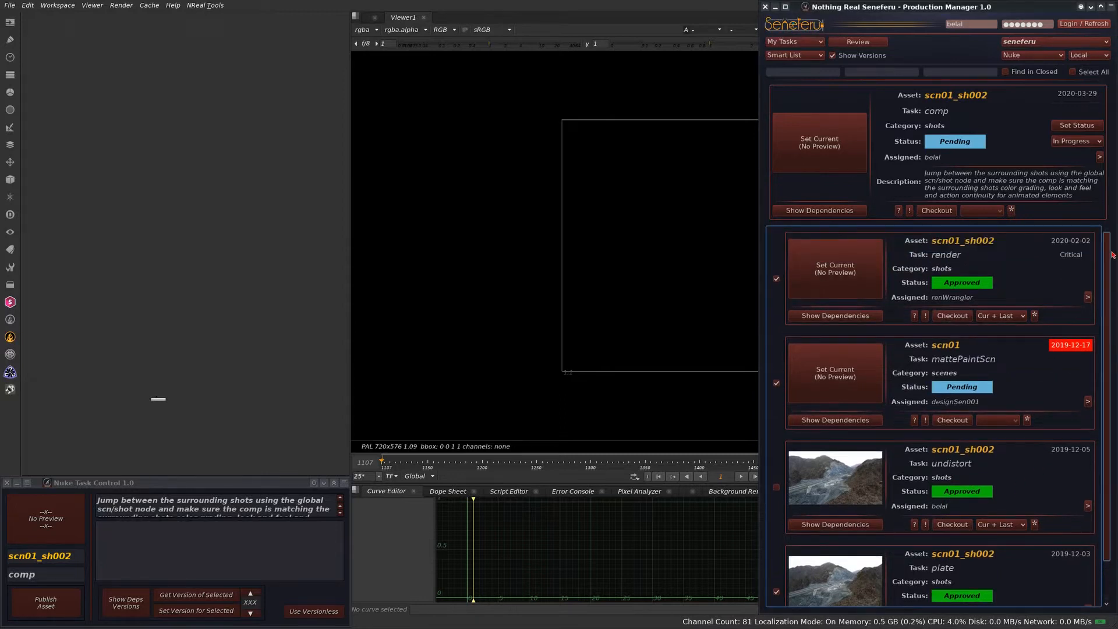
# Set the status of the scn01_sh002 comp task to In Progress and apply it.
pyautogui.scroll(-1, 1116, 290)
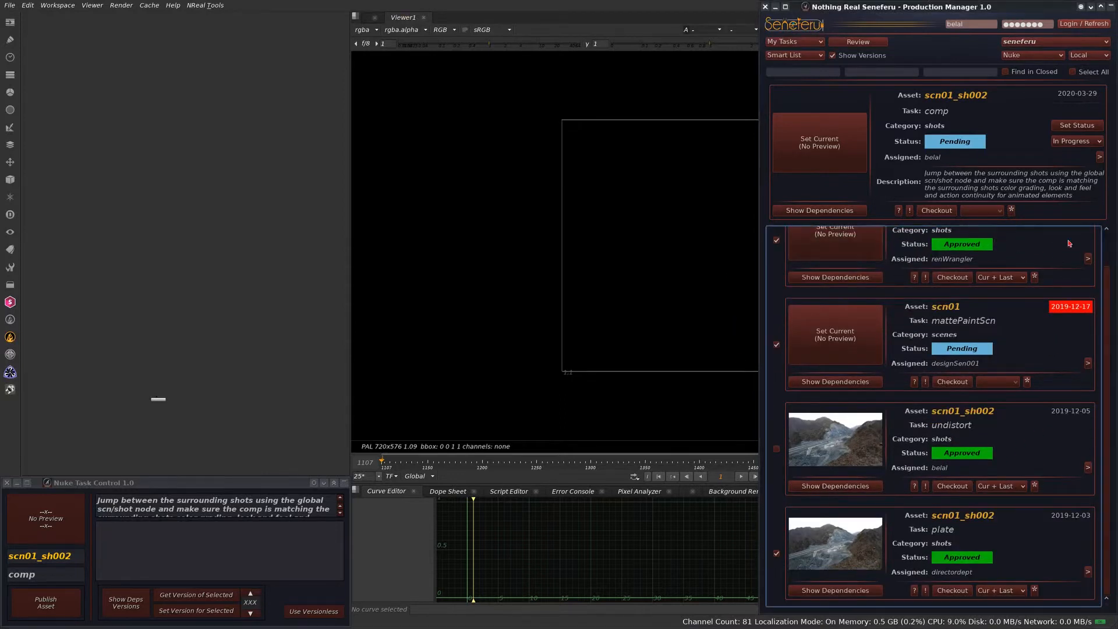
pyautogui.scroll(1, 1101, 290)
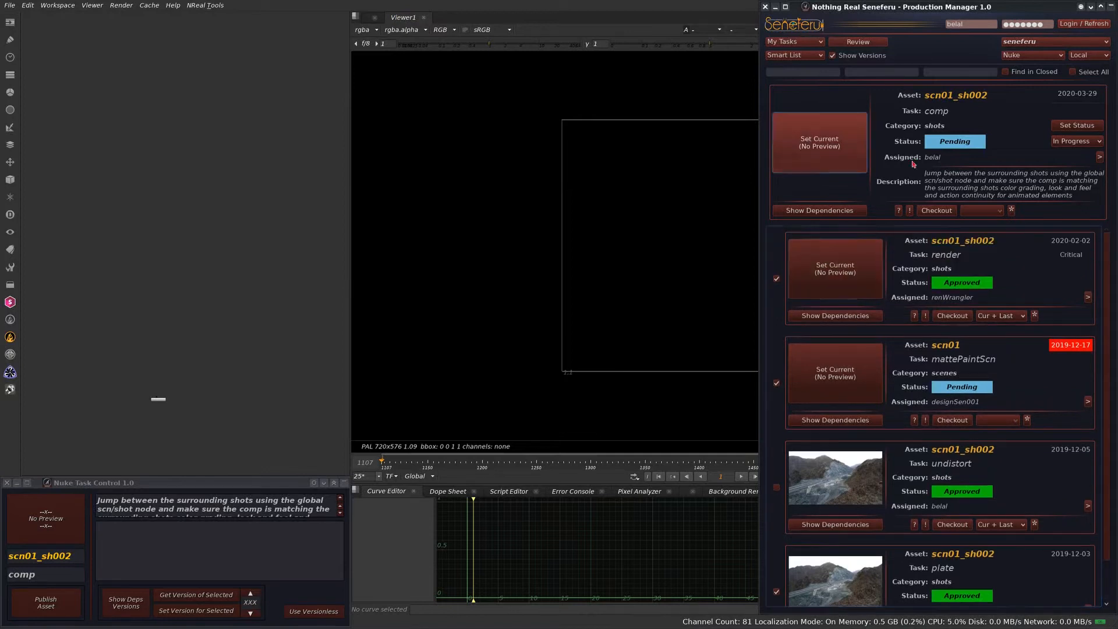
pyautogui.click(1081, 124)
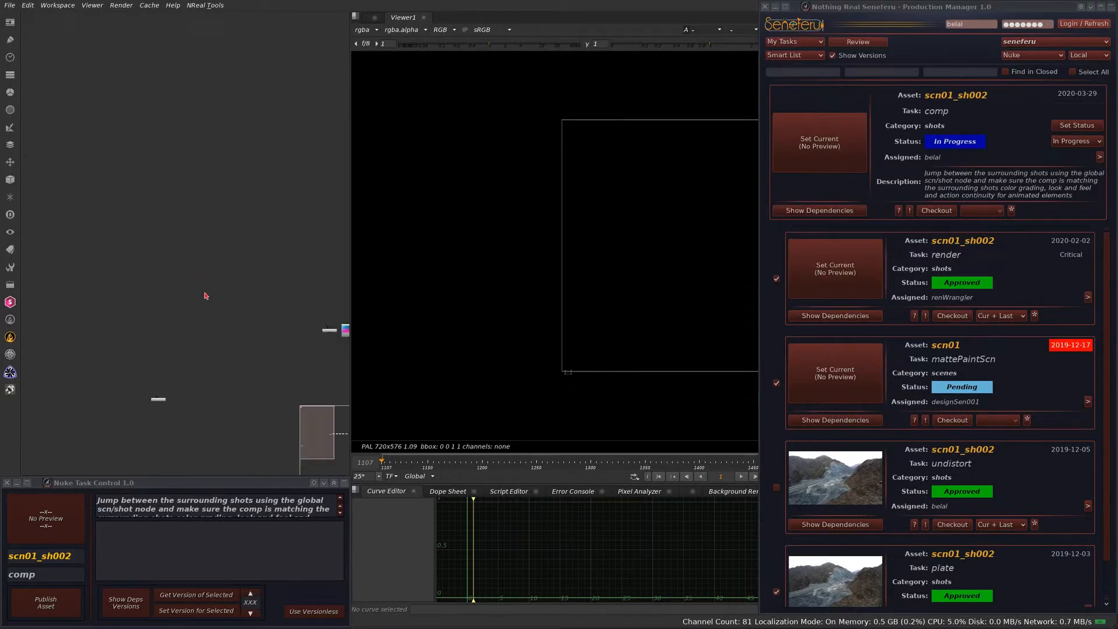
# Move the Viewer node below the lighting node and place the sh_info node above the row of read nodes.
pyautogui.moveTo(289, 374); pyautogui.dragTo(210, 261, button='middle')
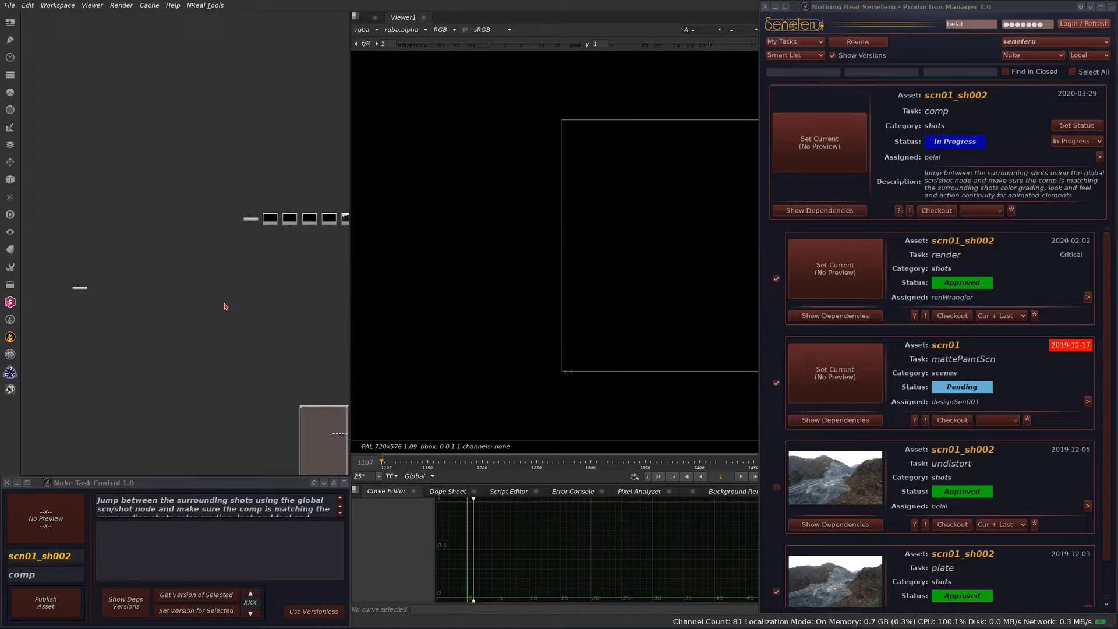
pyautogui.moveTo(225, 303); pyautogui.dragTo(239, 336, button='middle')
pyautogui.moveTo(103, 320); pyautogui.dragTo(293, 305)
pyautogui.moveTo(318, 279); pyautogui.dragTo(155, 320, button='middle')
pyautogui.scroll(2, 182, 261)
pyautogui.moveTo(109, 283); pyautogui.dragTo(214, 230)
pyautogui.scroll(6, 184, 308)
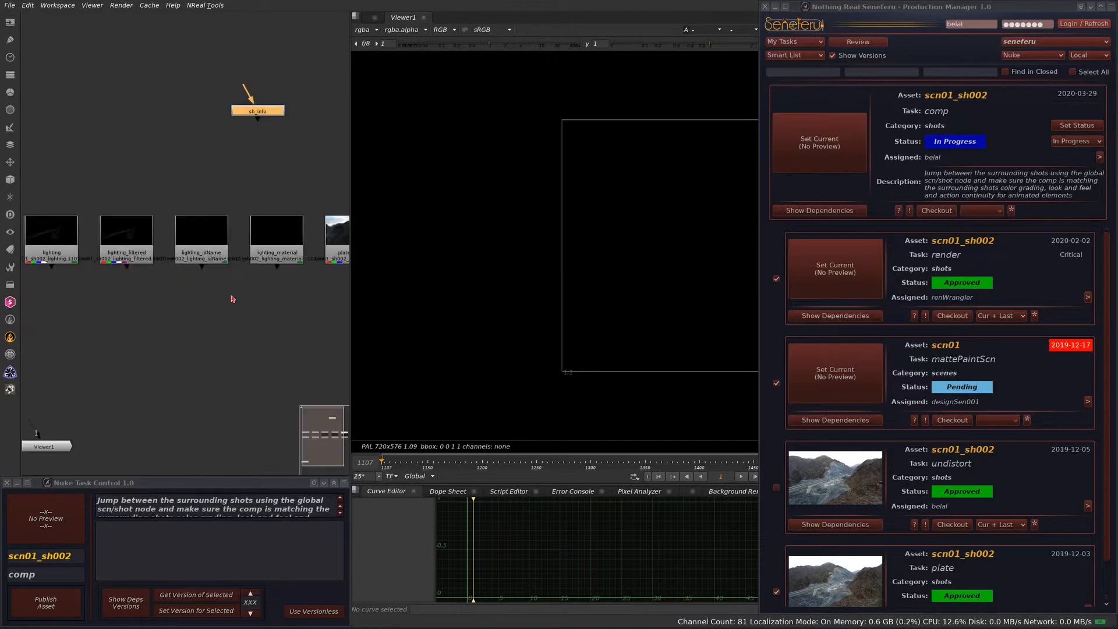
# Show the lighting render in the viewer and collapse the Production Manager window to uncover the image.
pyautogui.scroll(-3, 213, 301)
pyautogui.scroll(1, 204, 300)
pyautogui.moveTo(102, 244); pyautogui.dragTo(105, 245)
pyautogui.press('1')
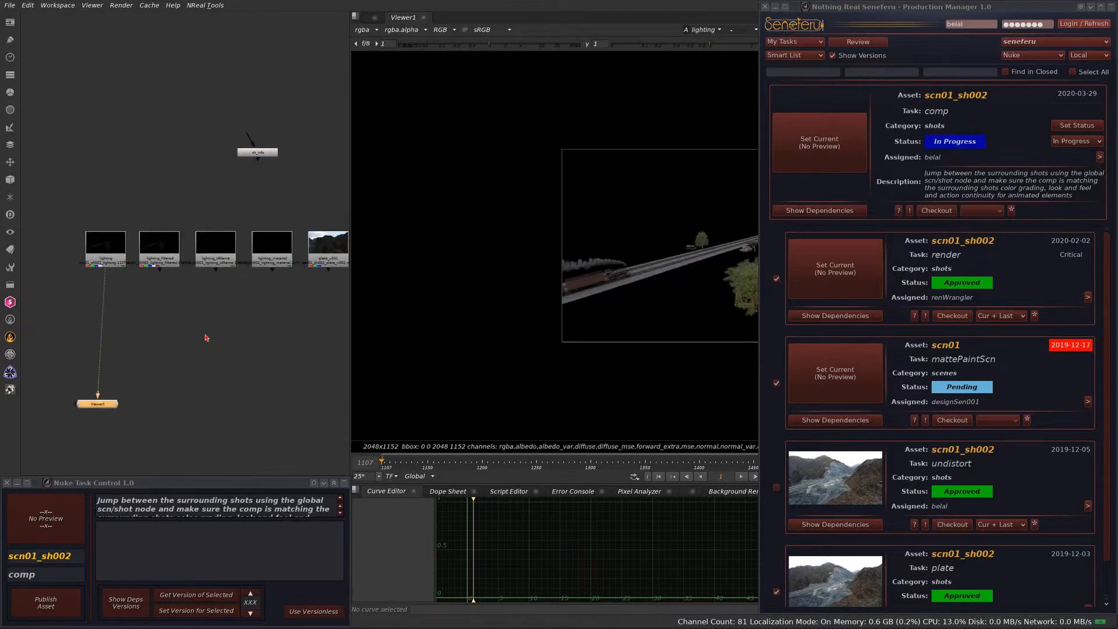
pyautogui.click(1112, 7)
pyautogui.moveTo(767, 246); pyautogui.dragTo(751, 241, button='middle')
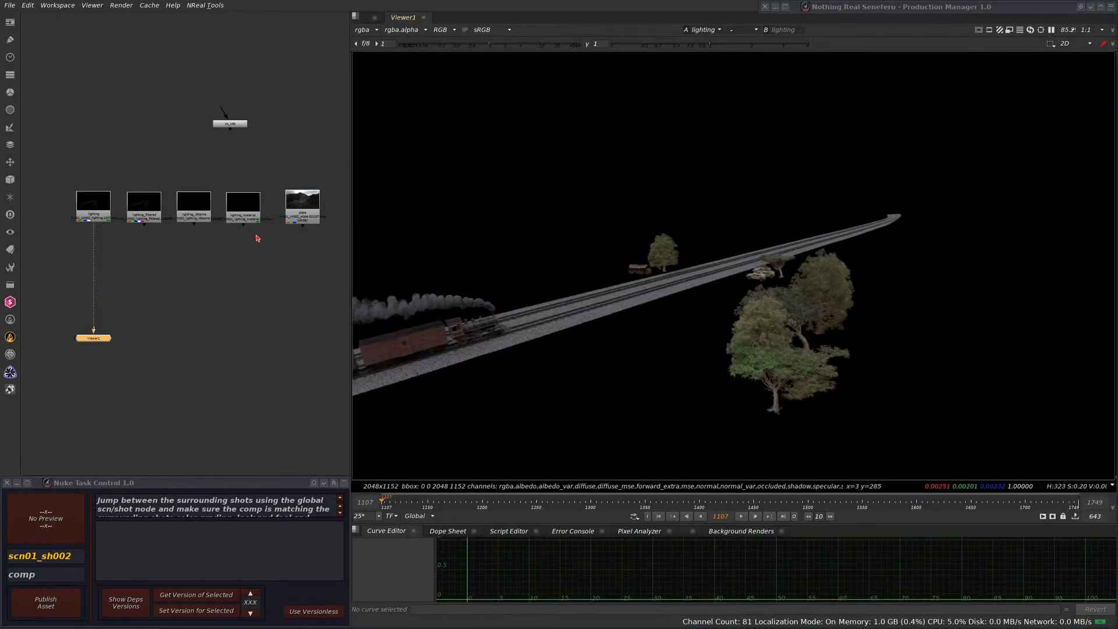
# Compare the lighting and lighting_filtered renders by switching the viewer between the two nodes.
pyautogui.moveTo(170, 251); pyautogui.dragTo(168, 248, button='middle')
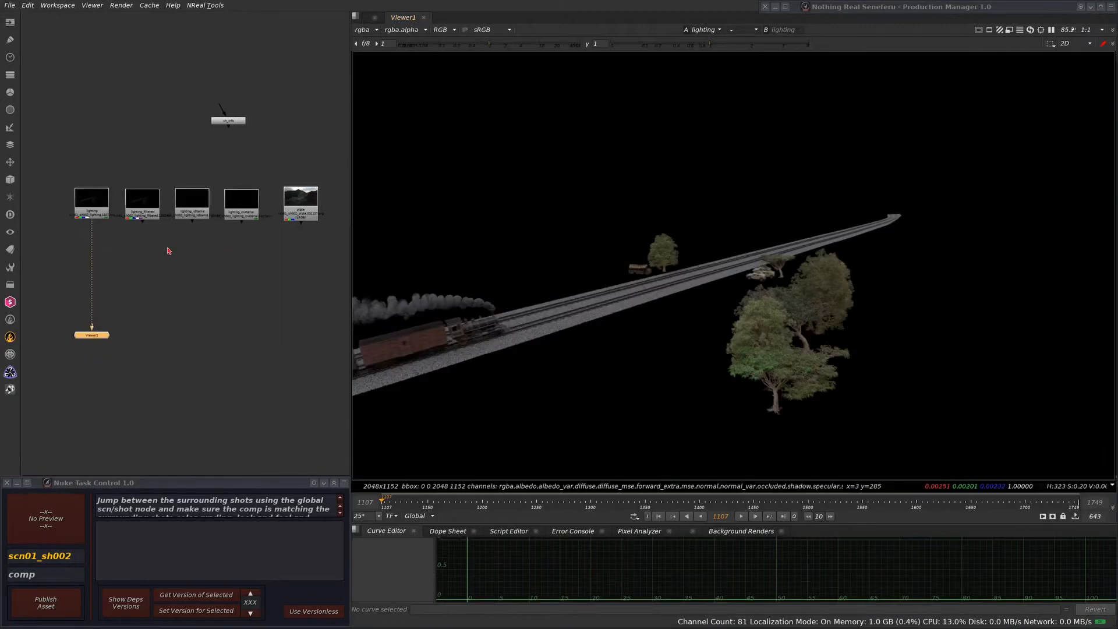
pyautogui.click(144, 212)
pyautogui.press('1')
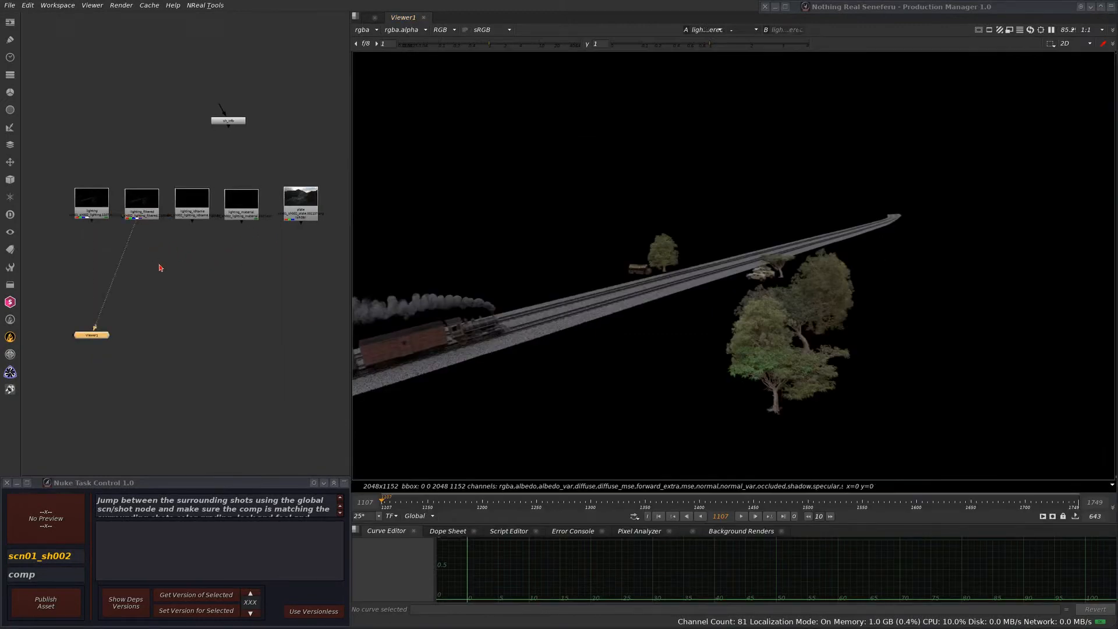
pyautogui.click(101, 213)
pyautogui.press('1')
pyautogui.click(141, 212)
pyautogui.press('1')
# View the lighting_idName and lighting_material nodes one after the other in the viewer.
pyautogui.click(194, 214)
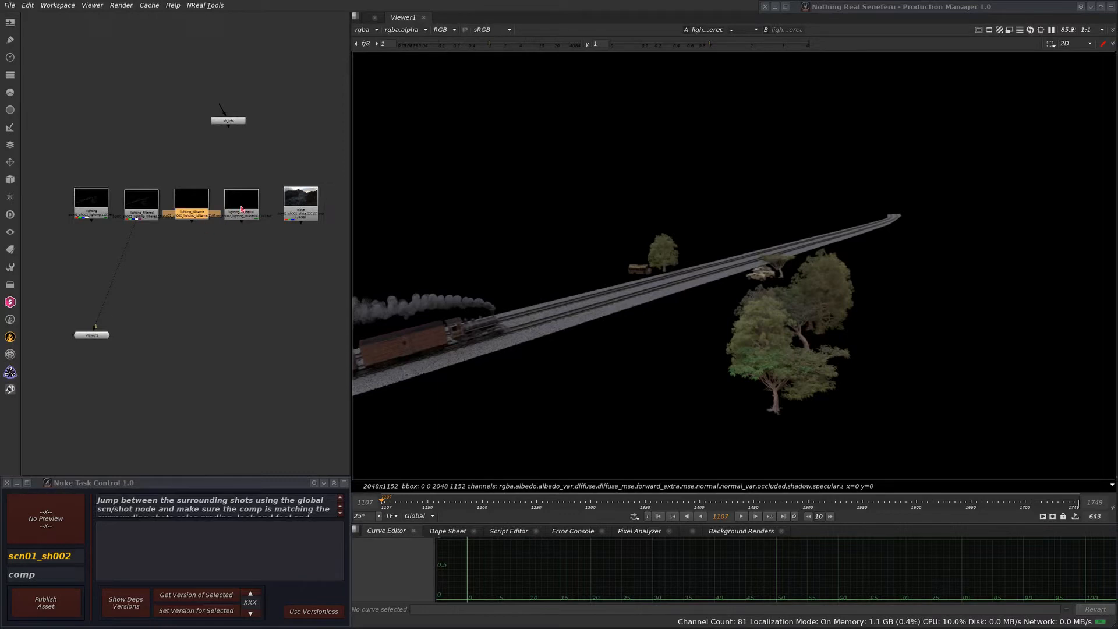
pyautogui.press('1')
pyautogui.scroll(3, 243, 206)
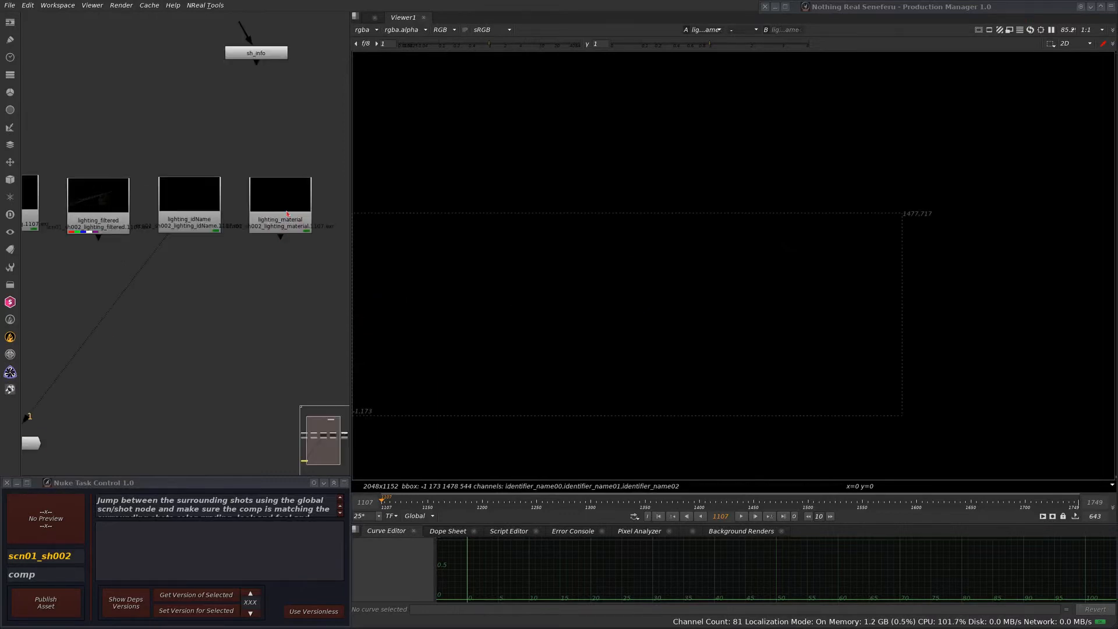
pyautogui.click(287, 214)
pyautogui.press('1')
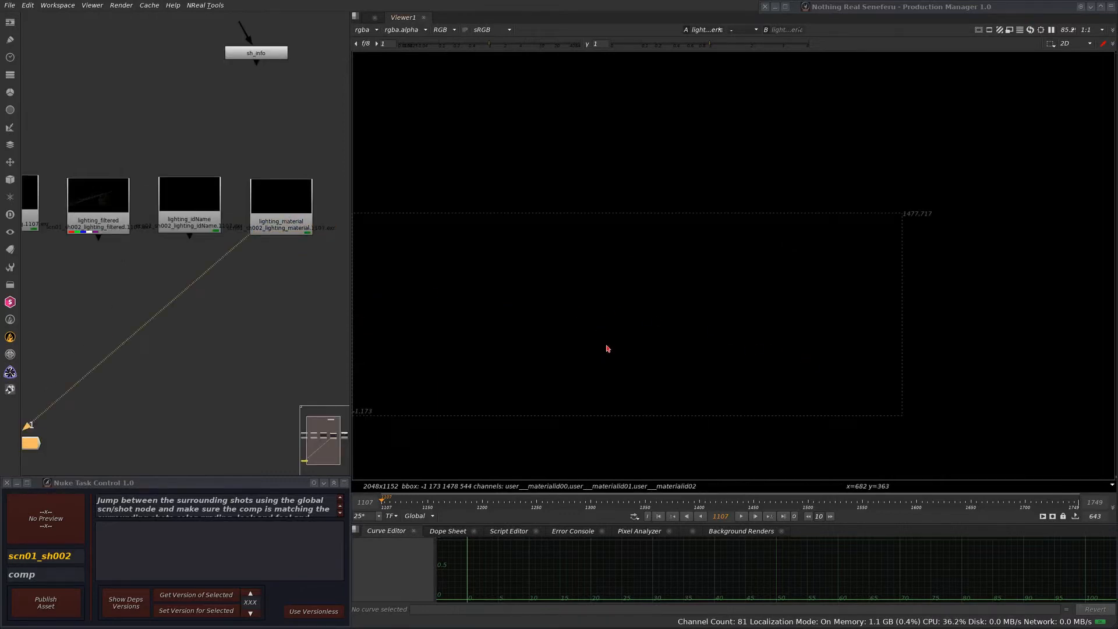
# Display the plate node's footage in the viewer.
pyautogui.moveTo(267, 247); pyautogui.dragTo(282, 225, button='middle')
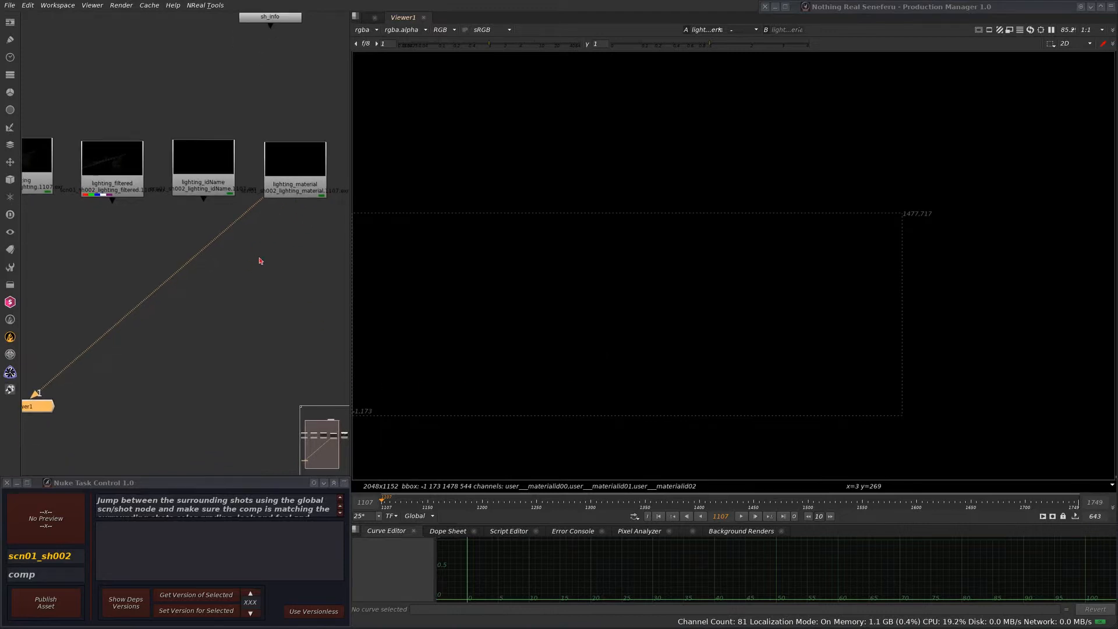
pyautogui.scroll(-3, 252, 287)
pyautogui.click(312, 211)
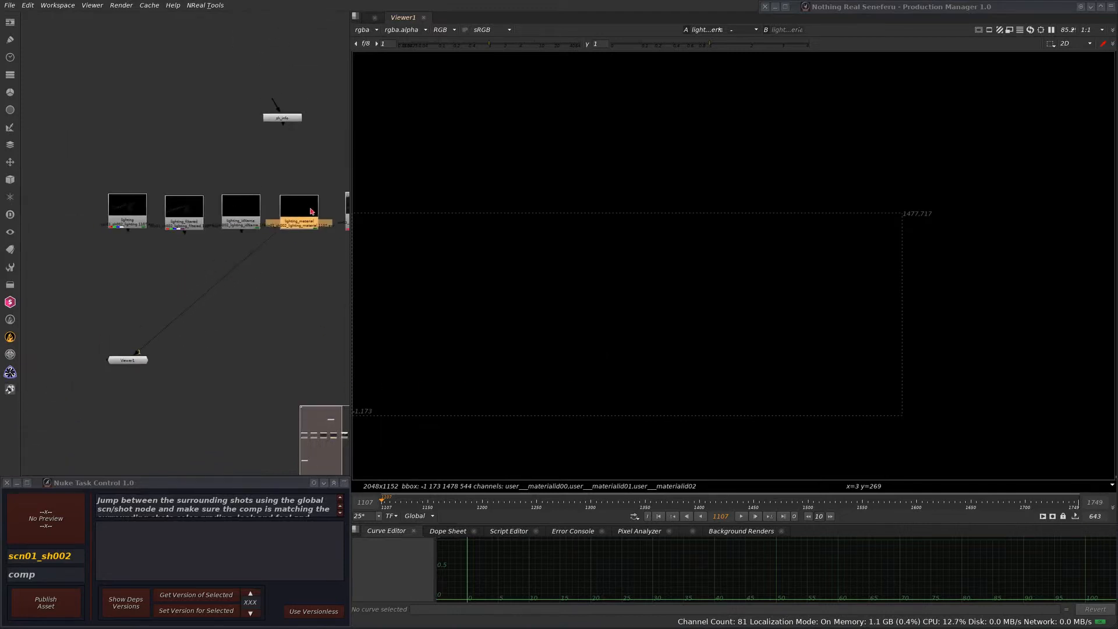
pyautogui.moveTo(312, 211); pyautogui.dragTo(237, 228, button='middle')
pyautogui.click(283, 227)
pyautogui.press('1')
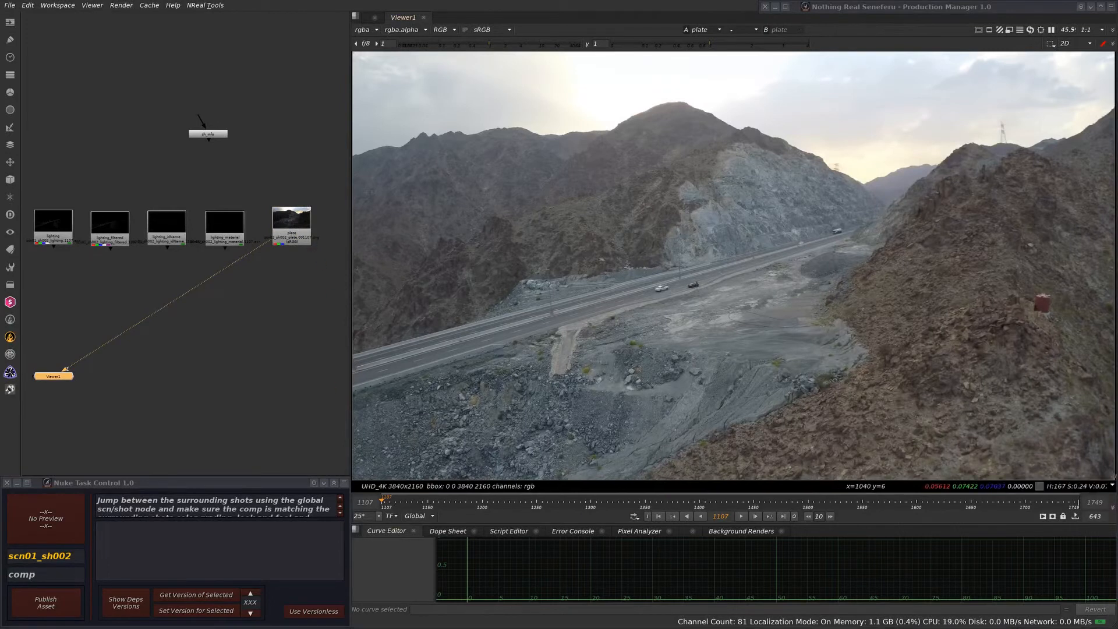
# Open the properties of the sh_info node and place the panel beside the node to inspect its scene and shot values.
pyautogui.scroll(-3, 207, 332)
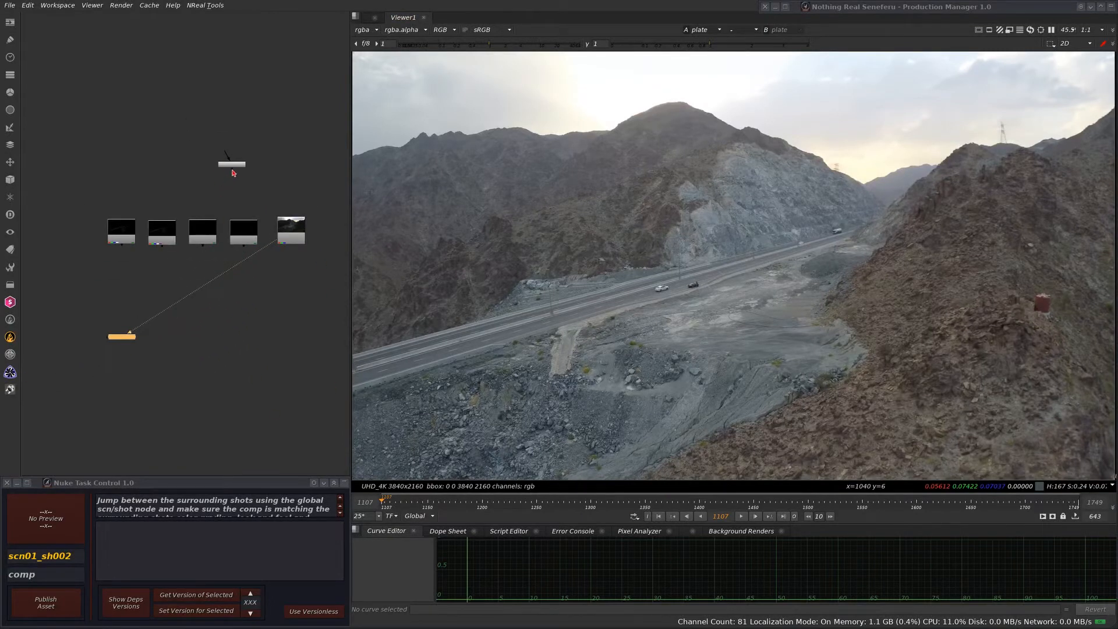
pyautogui.moveTo(233, 173); pyautogui.dragTo(235, 178)
pyautogui.doubleClick(241, 172)
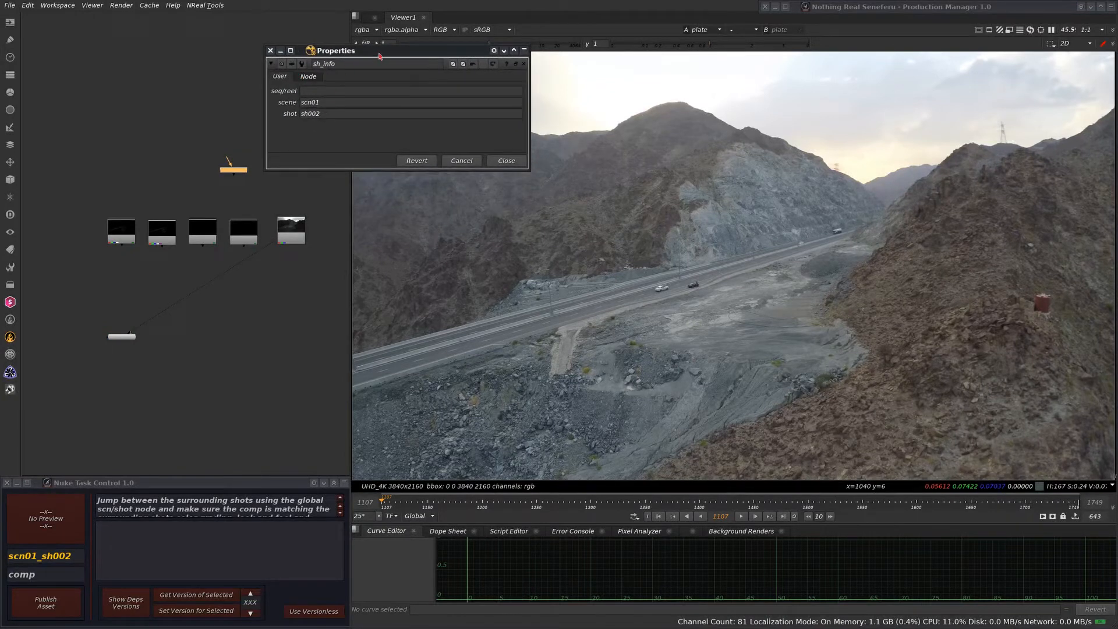
pyautogui.moveTo(379, 56); pyautogui.dragTo(423, 77)
pyautogui.scroll(3, 266, 169)
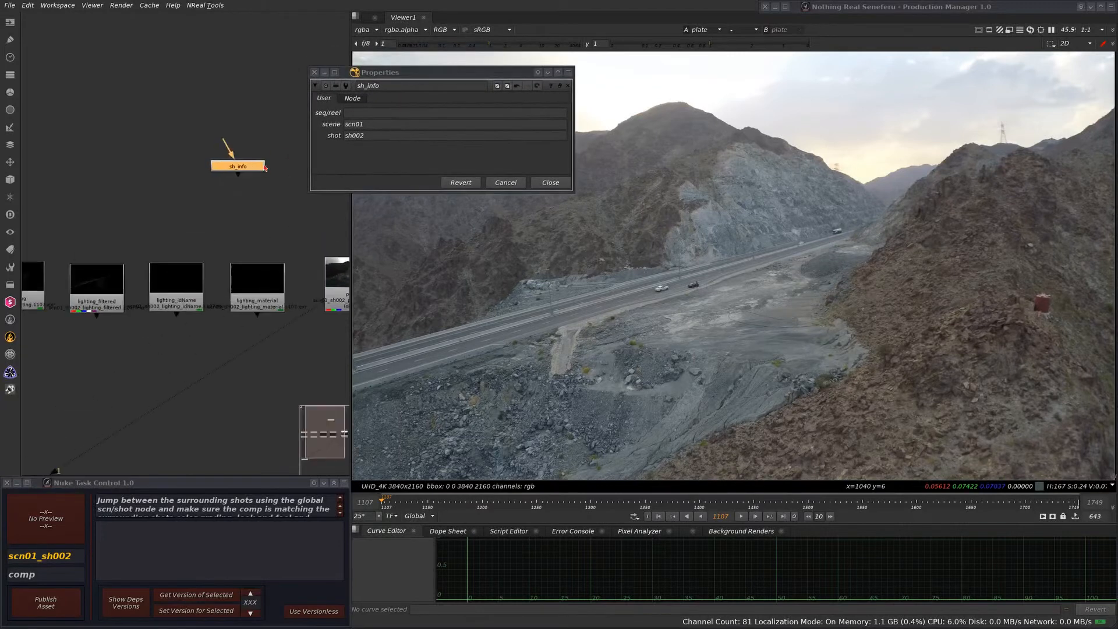
pyautogui.moveTo(256, 174); pyautogui.dragTo(207, 179, button='middle')
pyautogui.moveTo(390, 72); pyautogui.dragTo(368, 86)
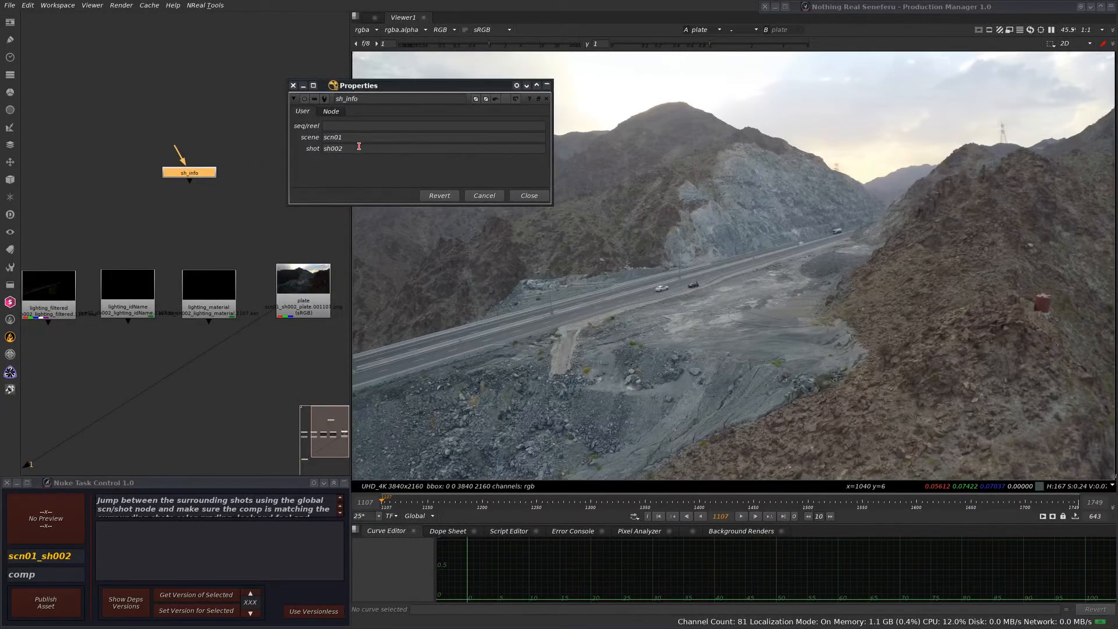
# Set the shot value of the sh_info node to sh001.
pyautogui.click(372, 151)
pyautogui.press('BackSpace')
pyautogui.write('1')
pyautogui.press('Return')
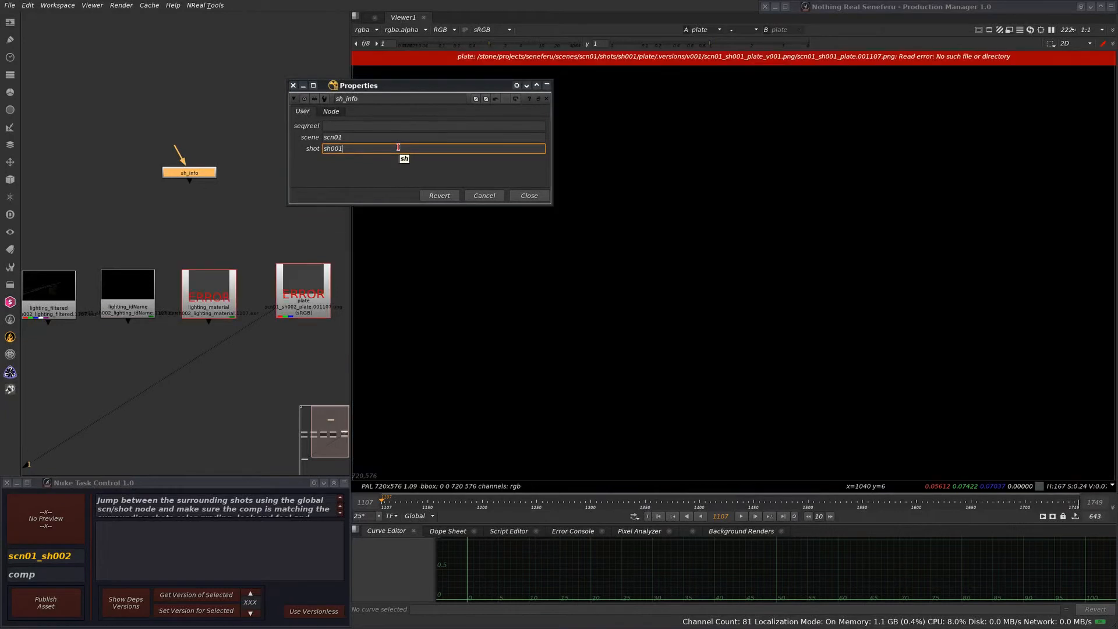
# Restore the sh_info node's shot value to sh002 and close its properties.
pyautogui.press('BackSpace')
pyautogui.write('2')
pyautogui.press('Return')
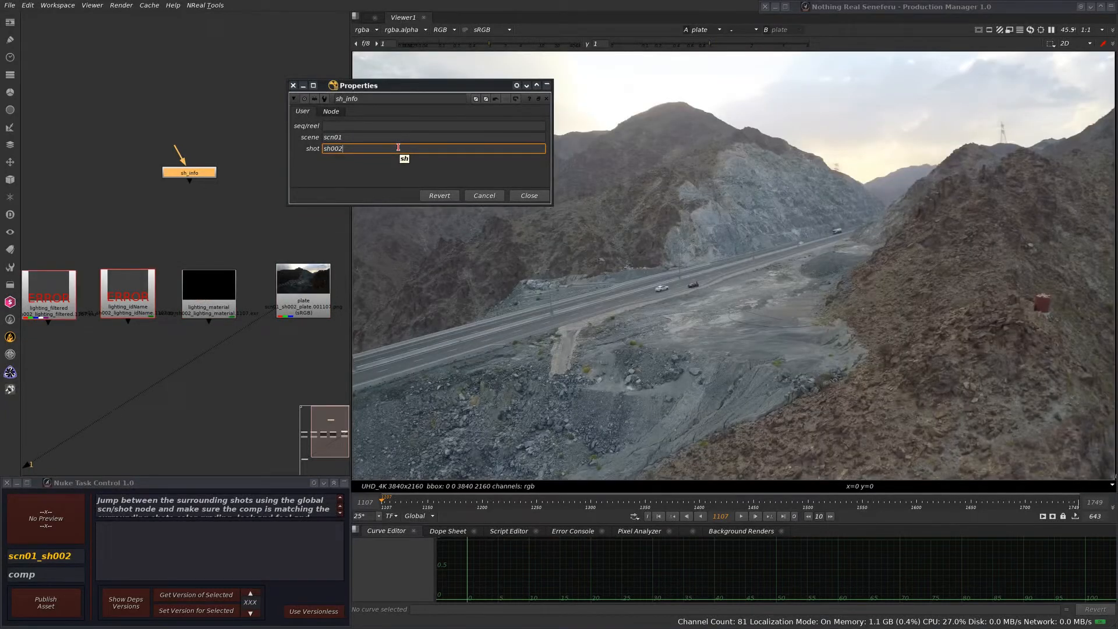
pyautogui.press('BackSpace')
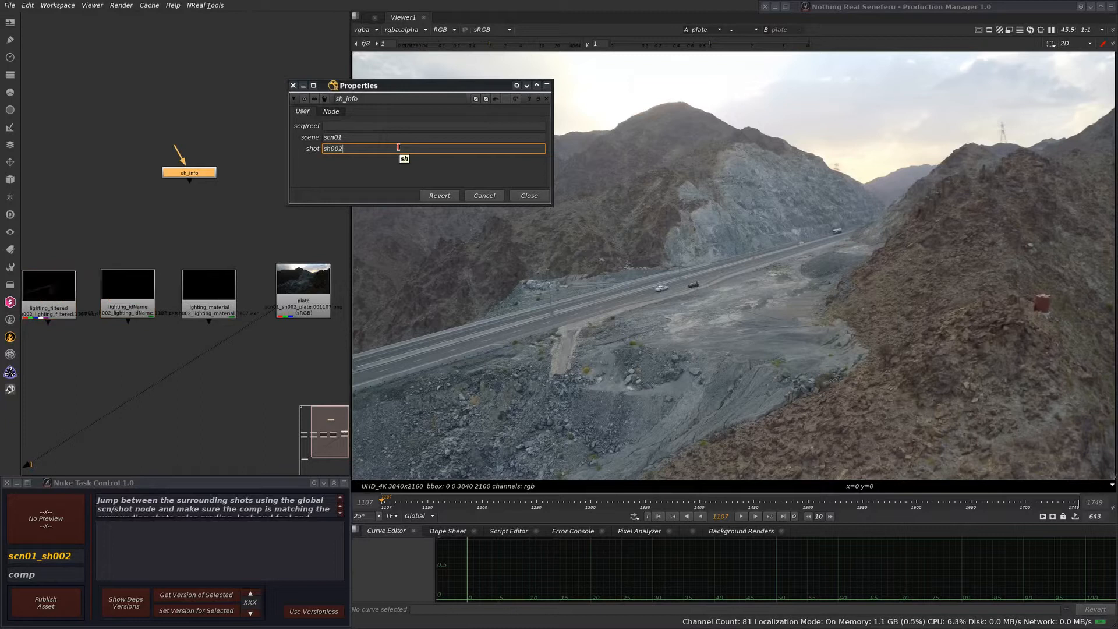
pyautogui.click(529, 195)
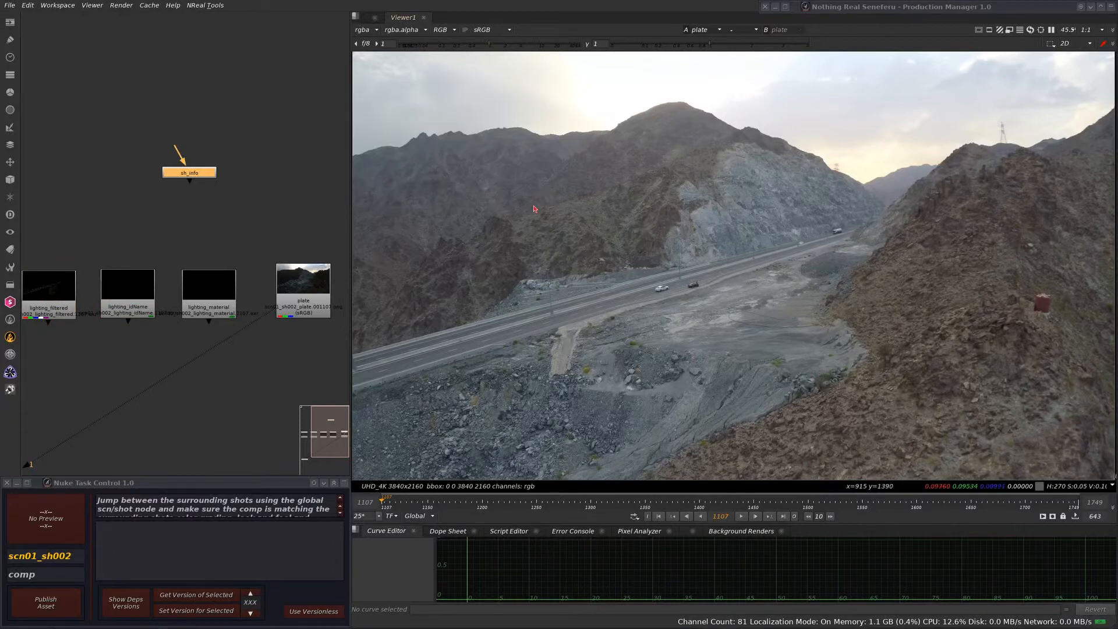
# Move the Viewer node farther down, roughly centred beneath the row of read nodes.
pyautogui.scroll(-5, 255, 273)
pyautogui.scroll(-3, 255, 273)
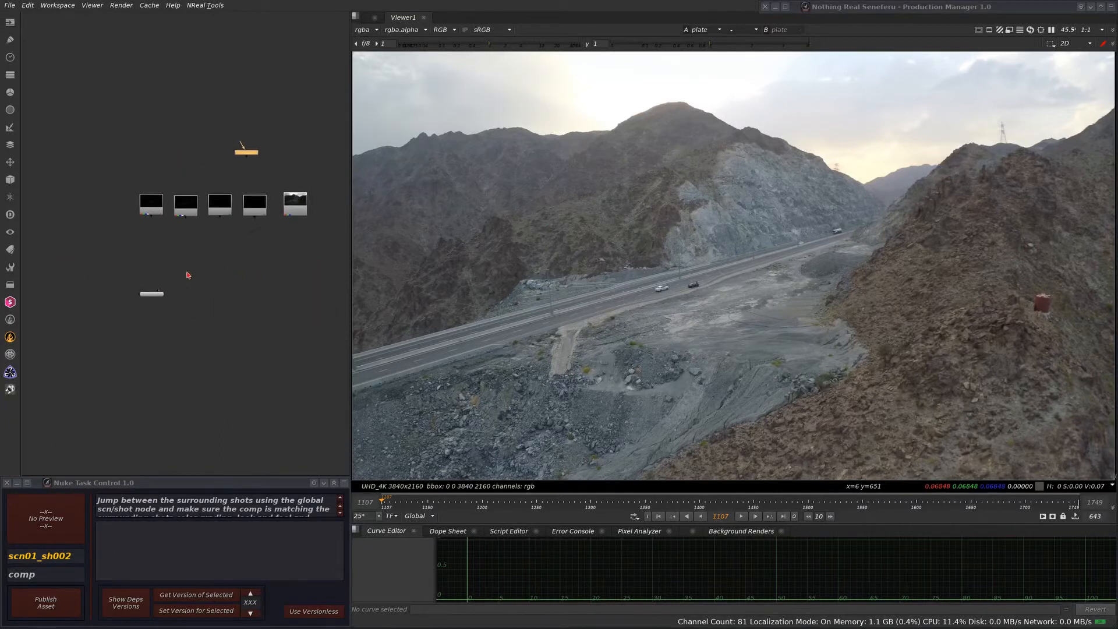
pyautogui.moveTo(107, 303); pyautogui.dragTo(160, 360)
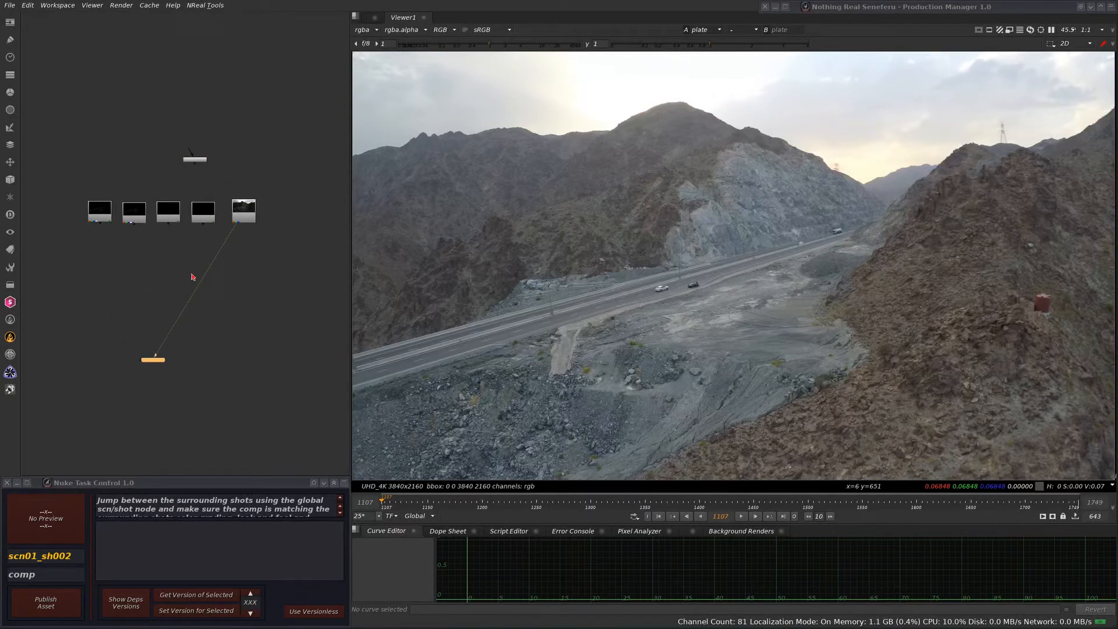
# Move the sh_info node slightly higher above the read nodes and the Viewer node slightly lower beneath them.
pyautogui.scroll(3, 198, 169)
pyautogui.click(206, 149)
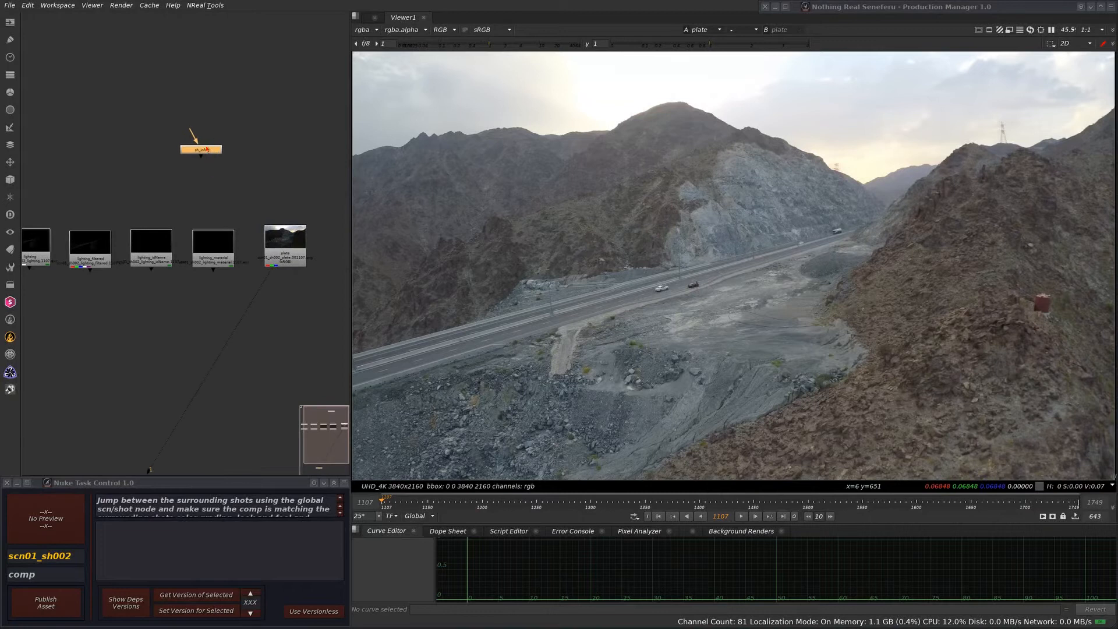
pyautogui.scroll(-4, 250, 226)
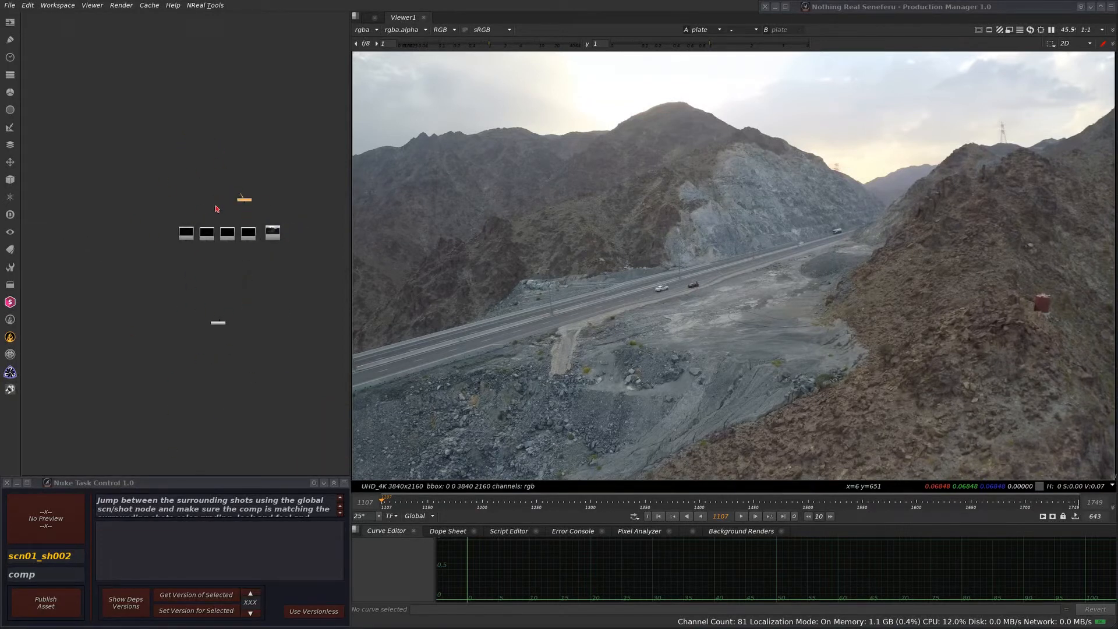
pyautogui.moveTo(245, 199); pyautogui.dragTo(245, 190)
pyautogui.scroll(2, 268, 200)
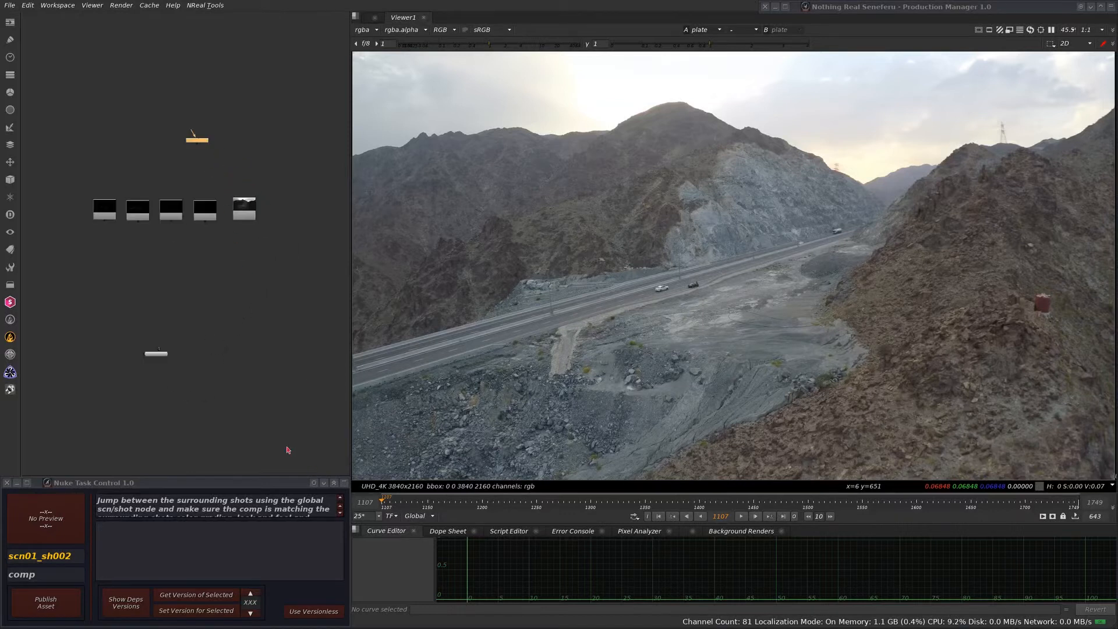
pyautogui.moveTo(163, 353); pyautogui.dragTo(170, 370)
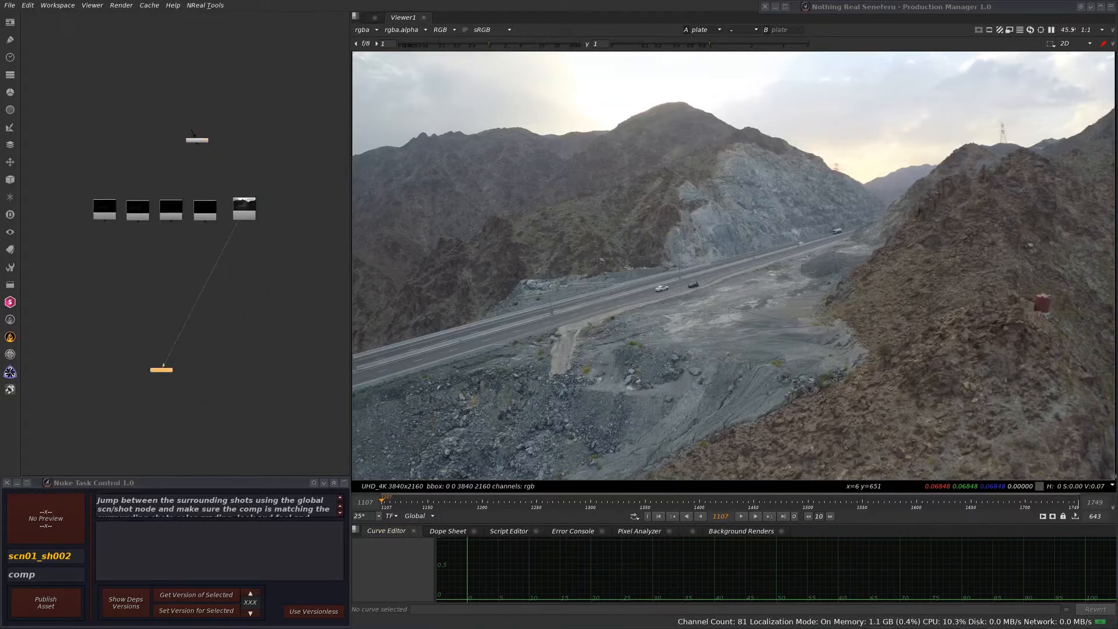
pyautogui.scroll(3, 269, 232)
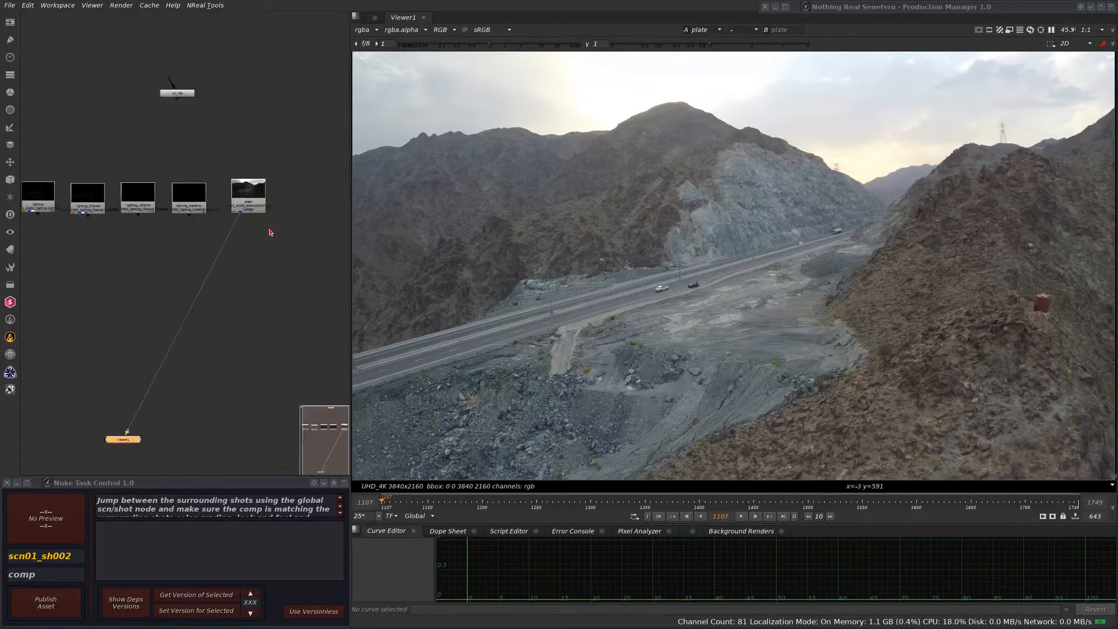
pyautogui.scroll(-3, 261, 204)
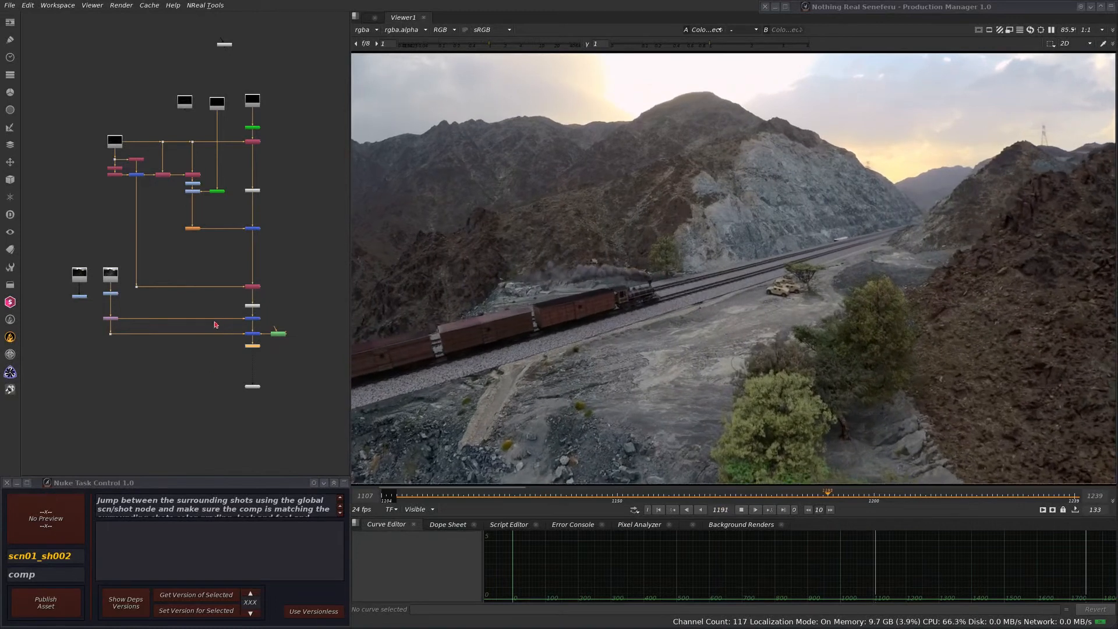
# Examine the finished comp's node tree during playback of the shot and stop the playback.
pyautogui.moveTo(213, 349); pyautogui.dragTo(254, 317, button='middle')
pyautogui.scroll(-2, 254, 321)
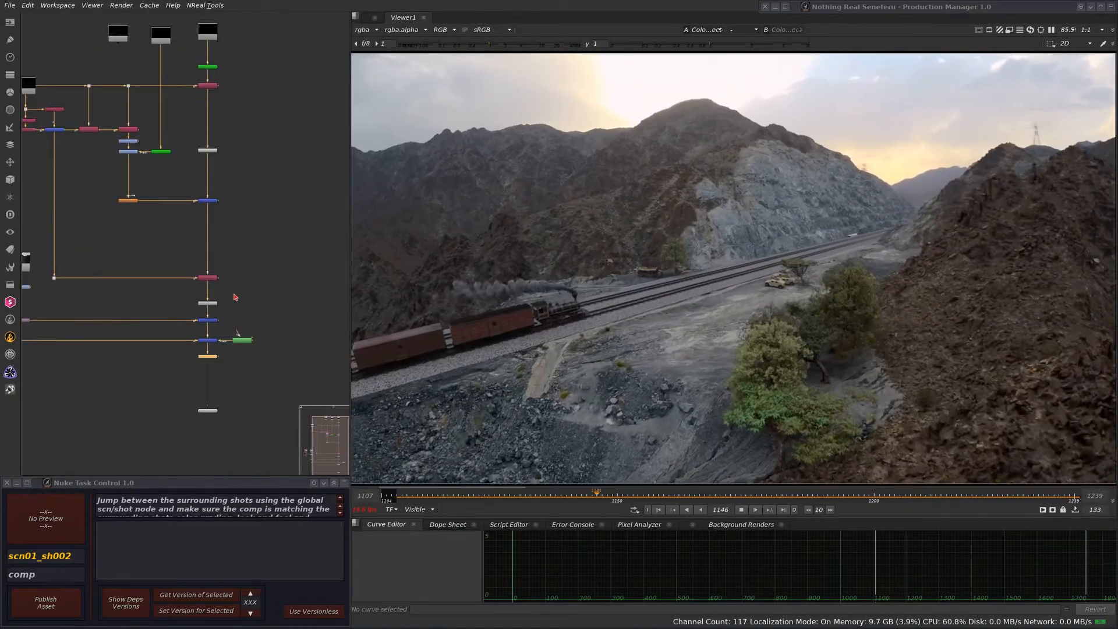
pyautogui.scroll(-2, 254, 203)
pyautogui.scroll(-1, 253, 192)
pyautogui.moveTo(253, 181); pyautogui.dragTo(253, 233, button='middle')
pyautogui.scroll(5, 219, 247)
pyautogui.scroll(-3, 240, 235)
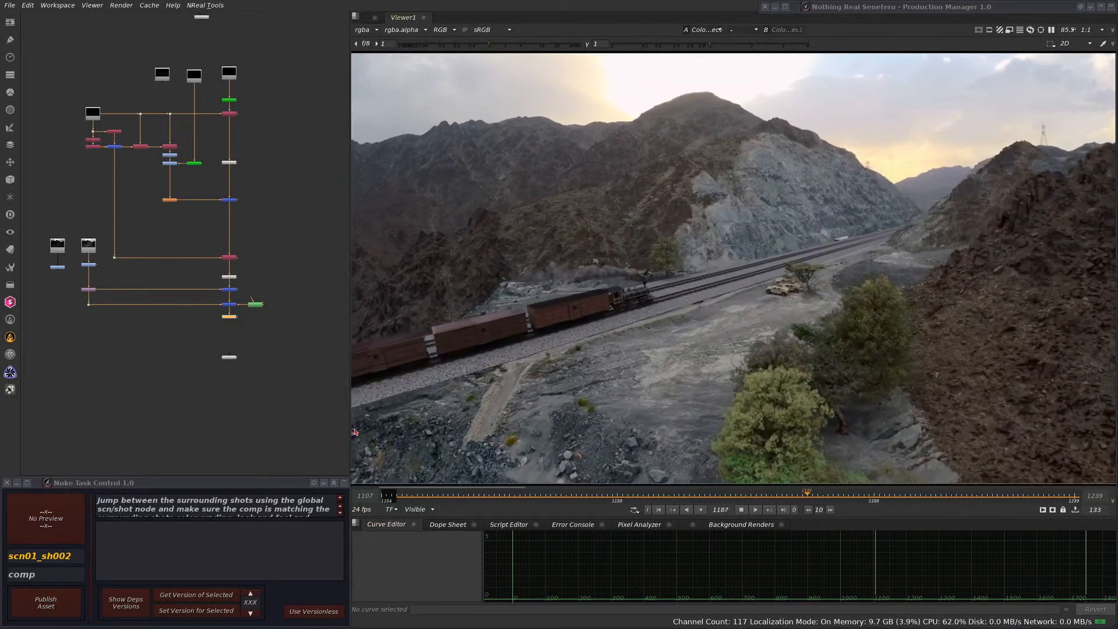
pyautogui.scroll(3, 232, 314)
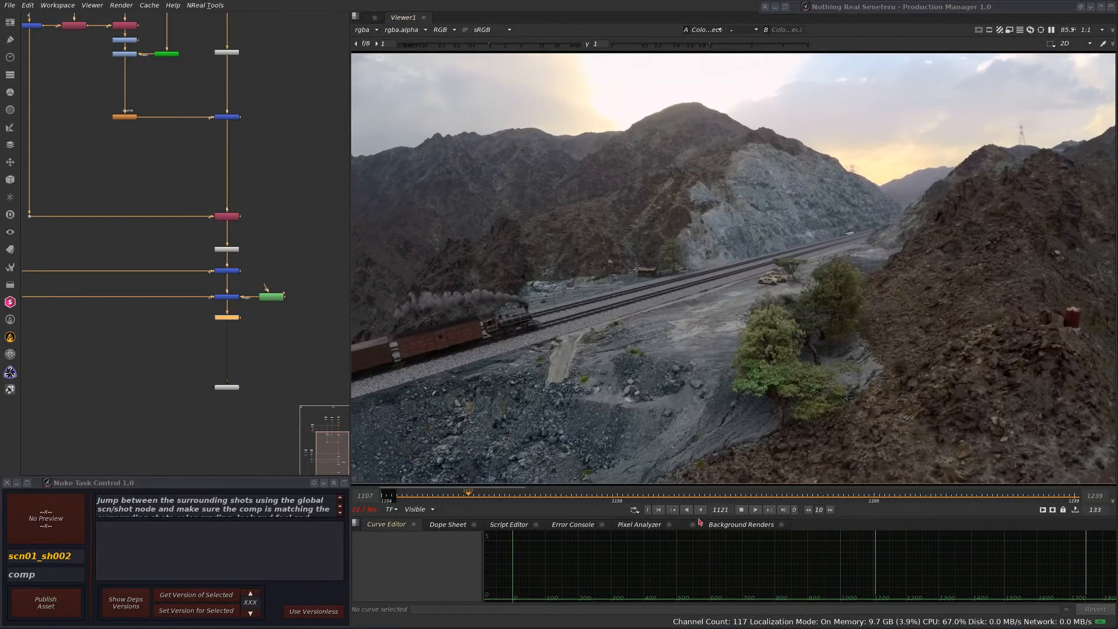
pyautogui.click(741, 510)
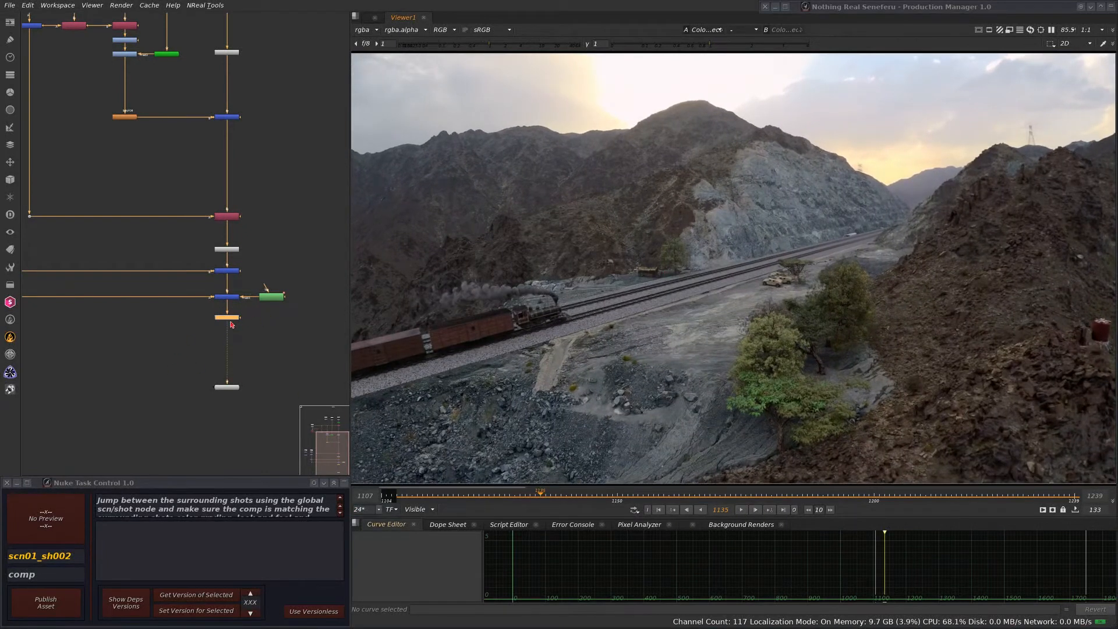
# Append a Write node with output file ddm.exr to the final ColorCorrect node and space it slightly below.
pyautogui.scroll(1, 240, 316)
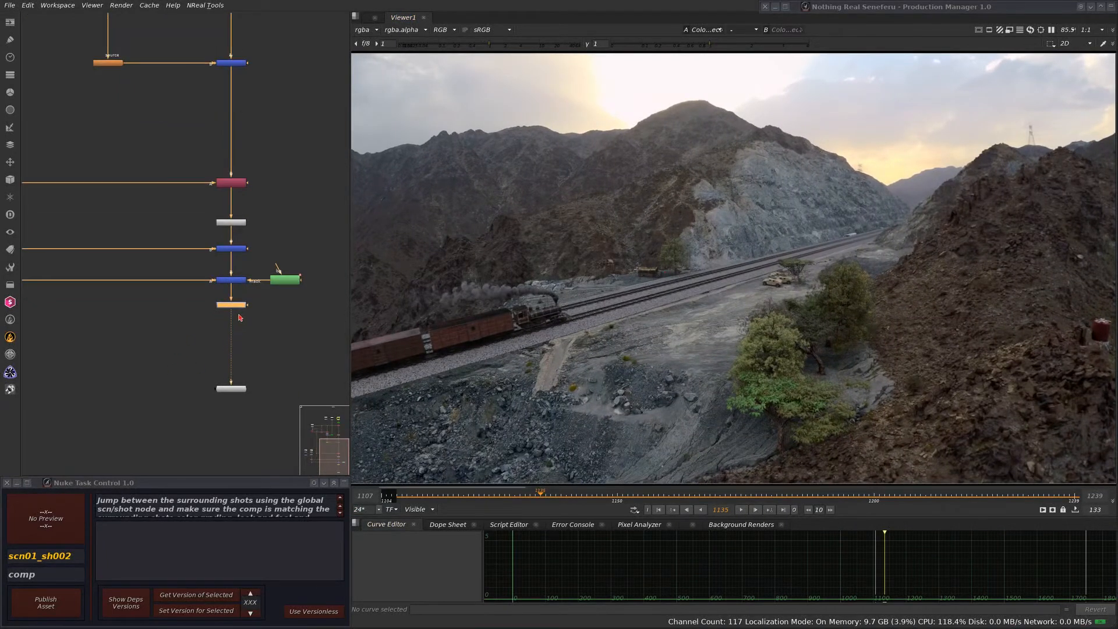
pyautogui.scroll(2, 240, 318)
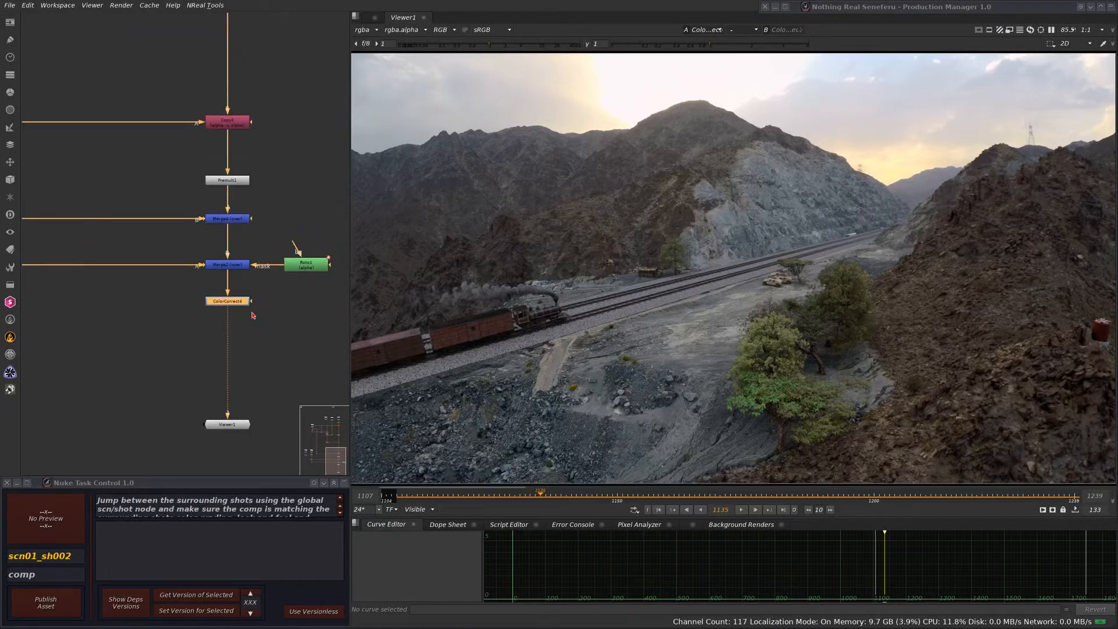
pyautogui.press('Tab')
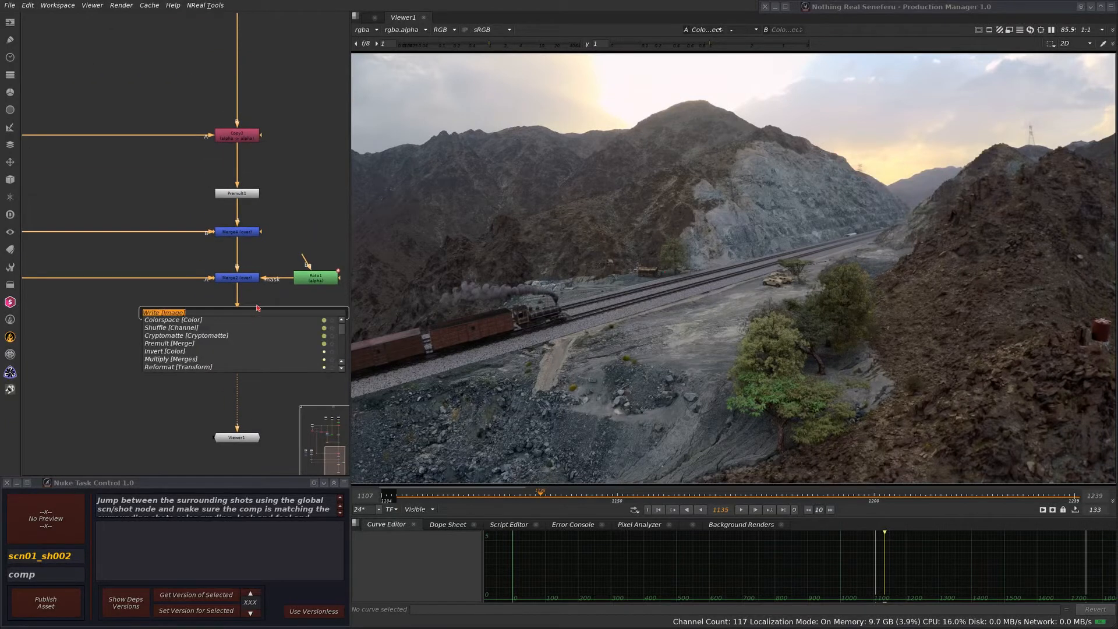
pyautogui.write('dis')
pyautogui.press('Escape')
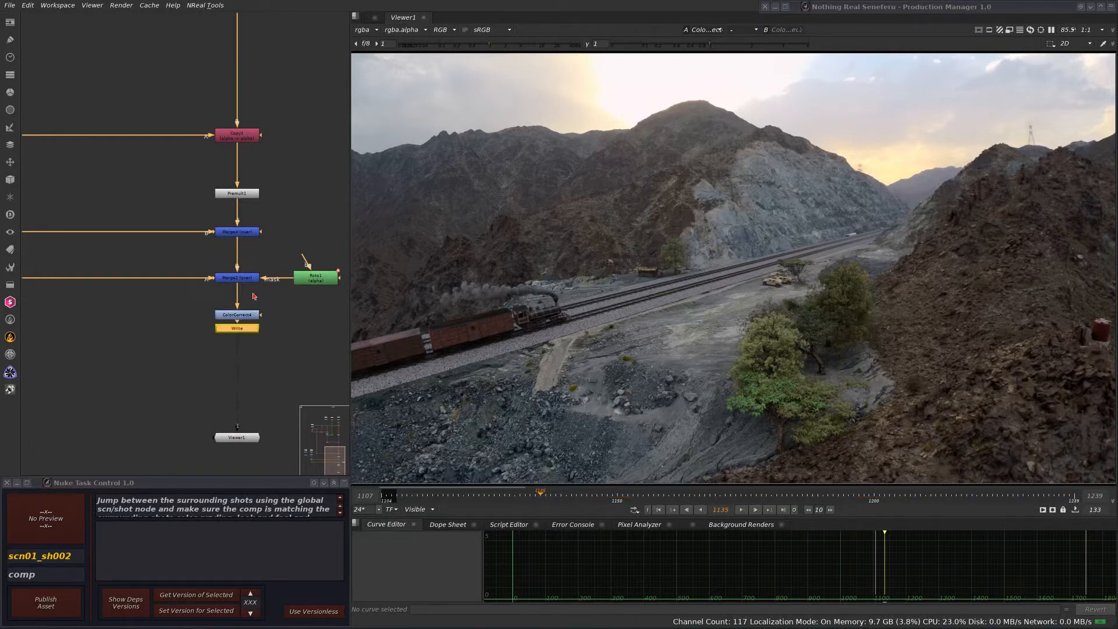
pyautogui.press('w')
pyautogui.click(360, 303)
pyautogui.write('ddm')
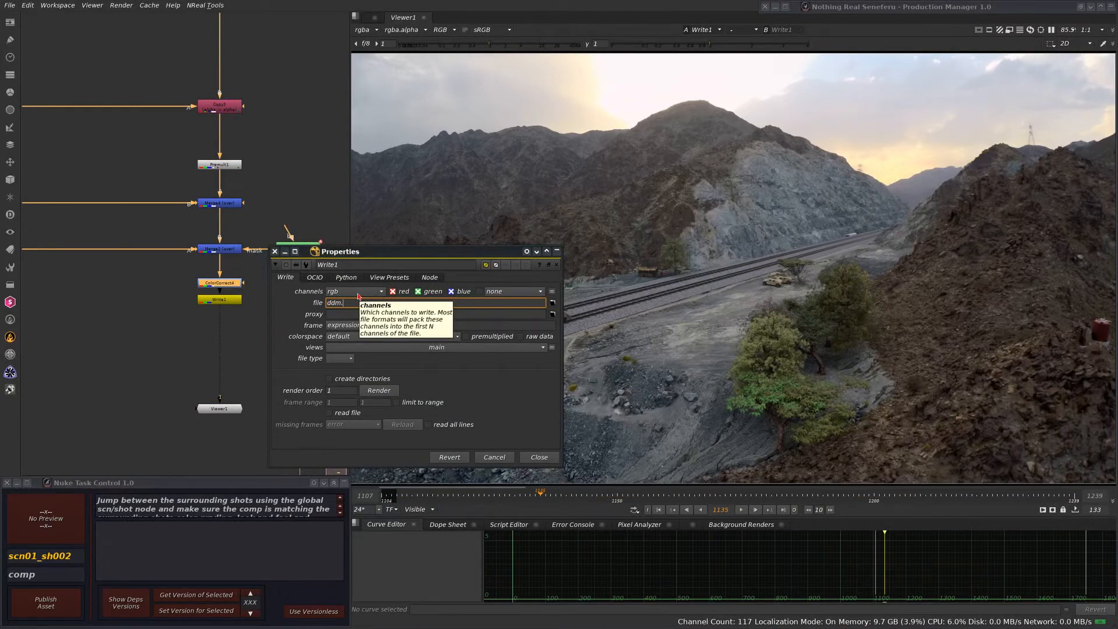
pyautogui.write('.exr')
pyautogui.press('Return')
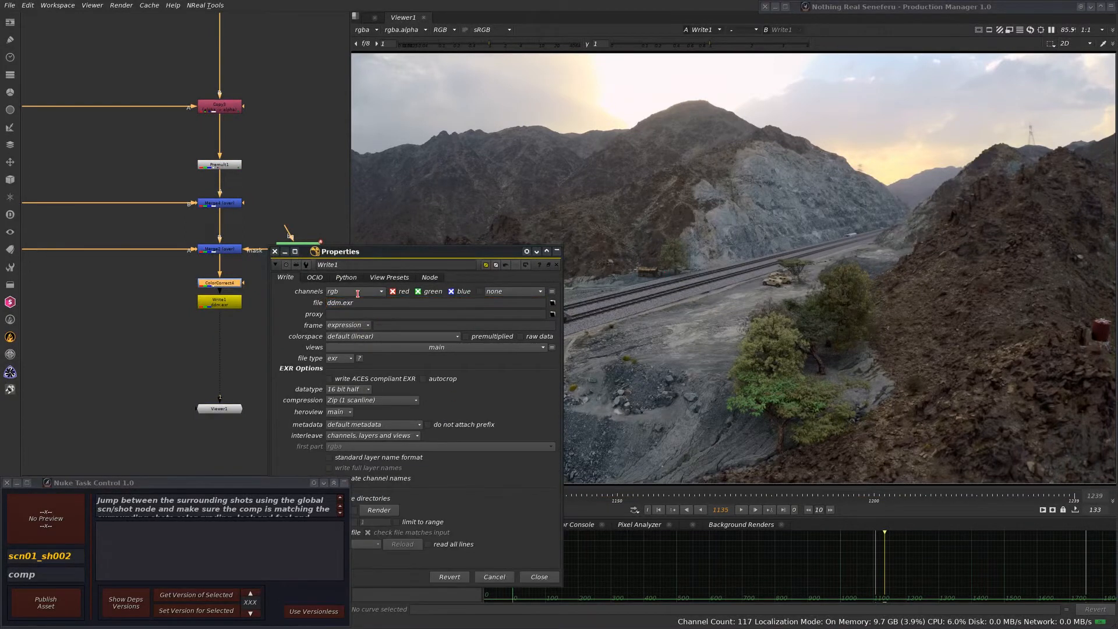
pyautogui.click(539, 577)
pyautogui.moveTo(220, 302); pyautogui.dragTo(225, 320)
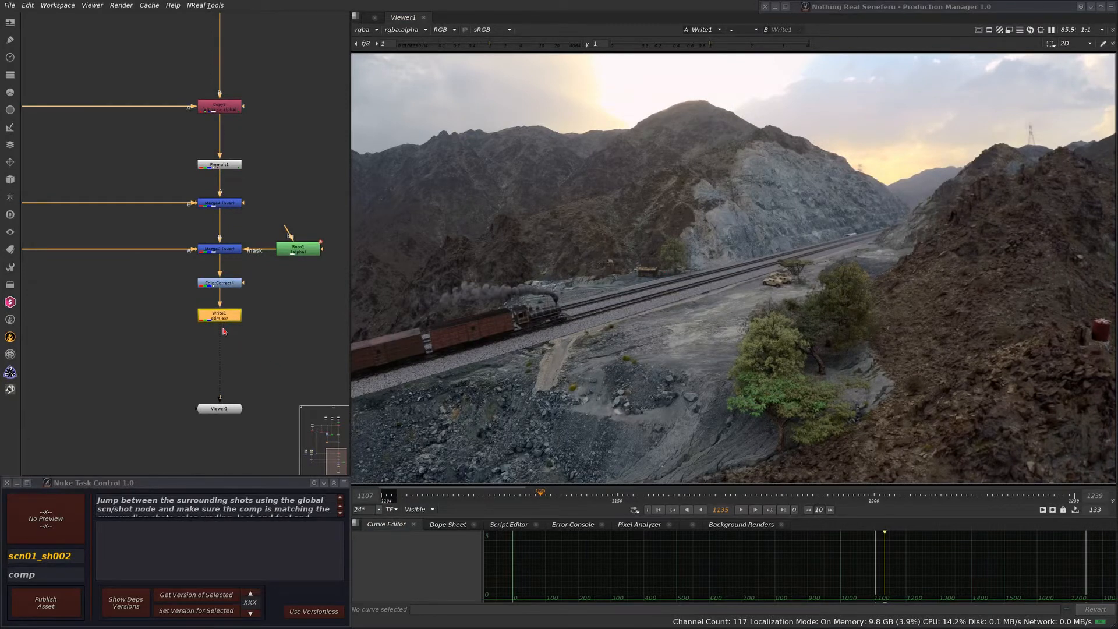
# Add a second Write node below the first with file s.mov and colorspace sRGB, leaving a small gap between them.
pyautogui.press('w')
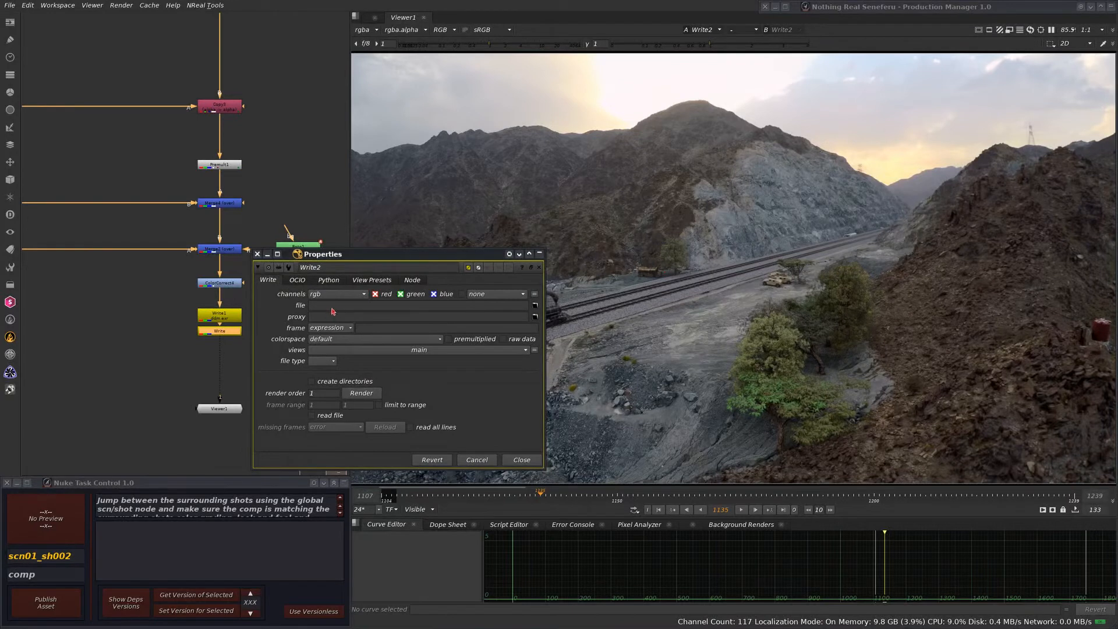
pyautogui.click(370, 307)
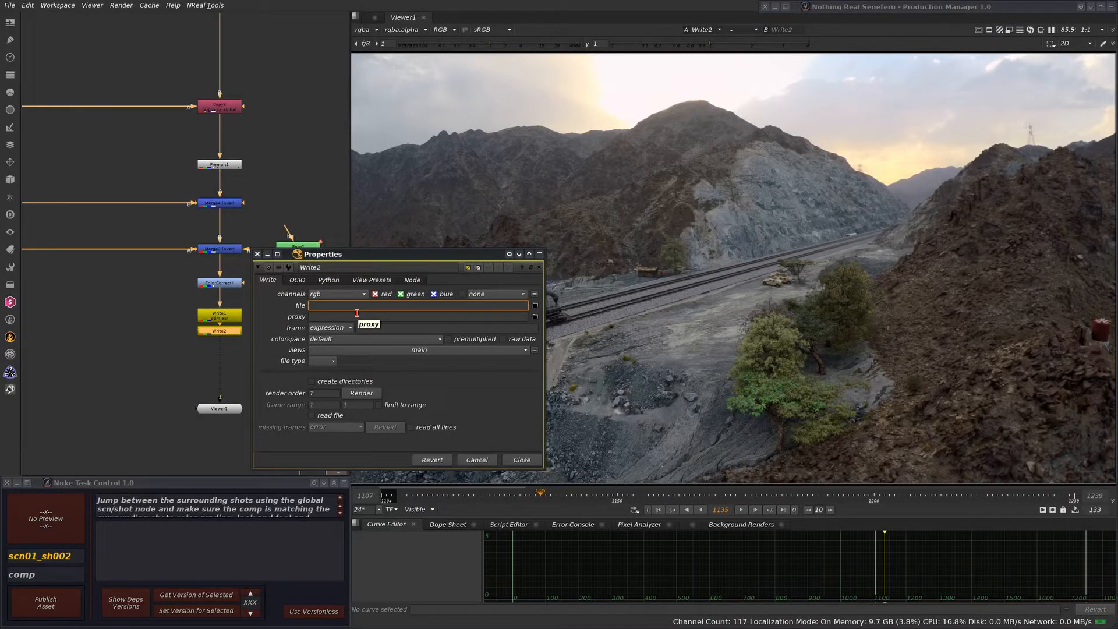
pyautogui.write('s.mov')
pyautogui.press('Return')
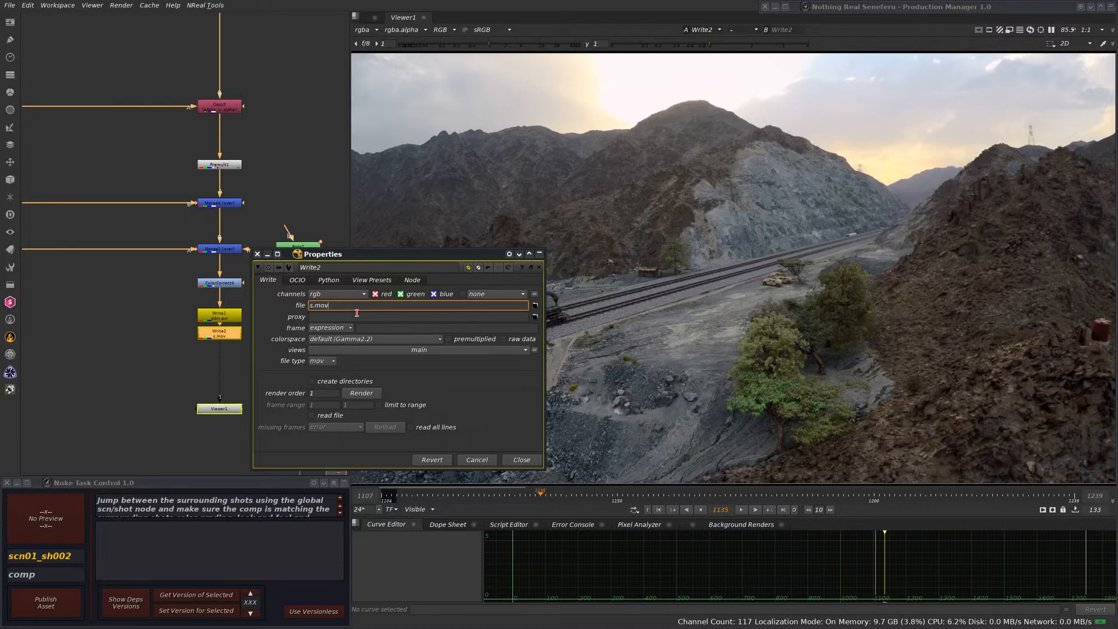
pyautogui.click(356, 339)
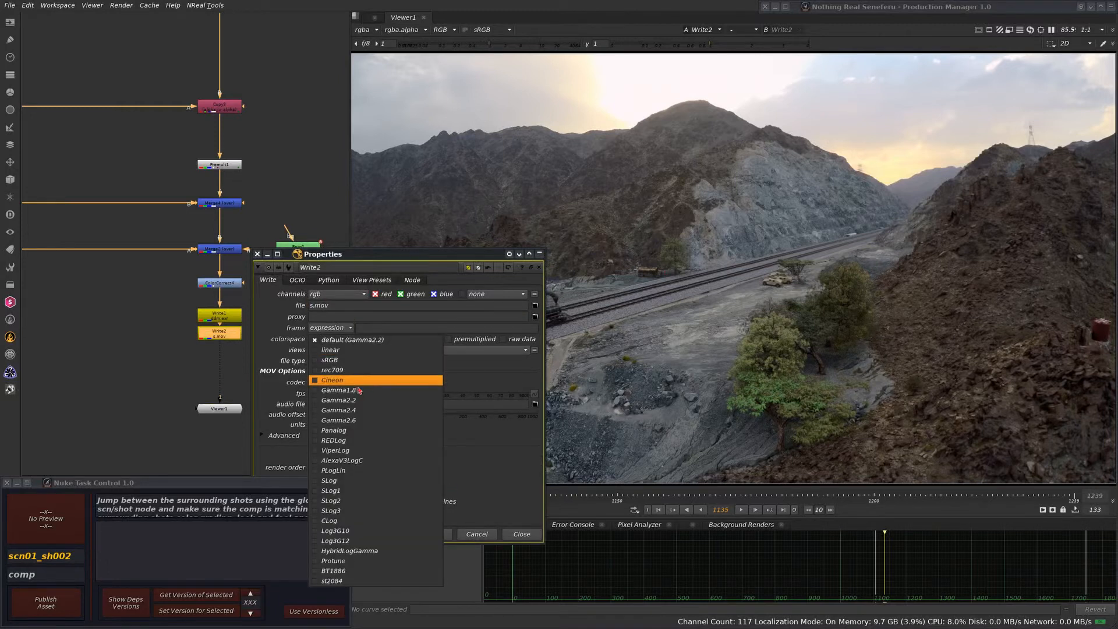
pyautogui.click(357, 361)
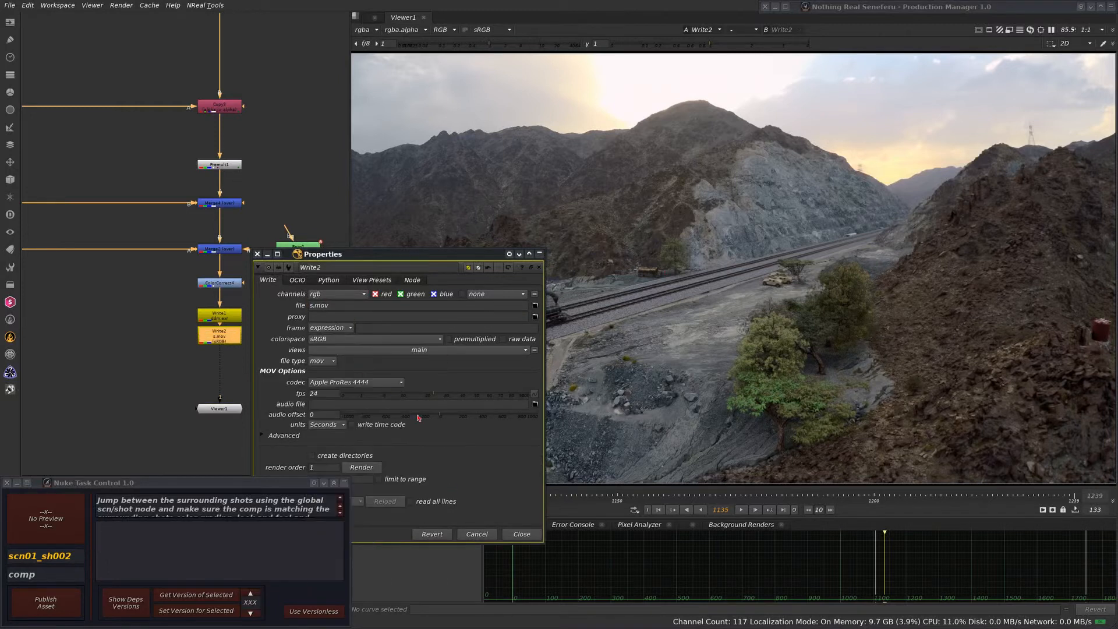
pyautogui.click(522, 535)
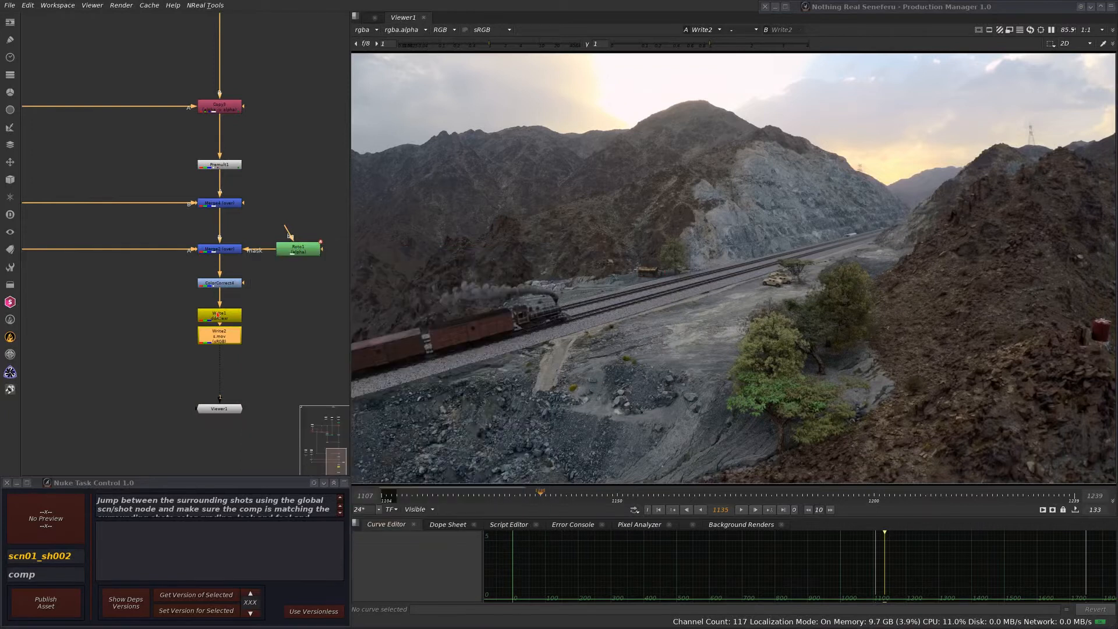
pyautogui.moveTo(229, 336); pyautogui.dragTo(229, 343)
# Open the properties of the EXR Write node, examine the extension of its file name, and close them.
pyautogui.click(228, 314)
pyautogui.doubleClick(229, 314)
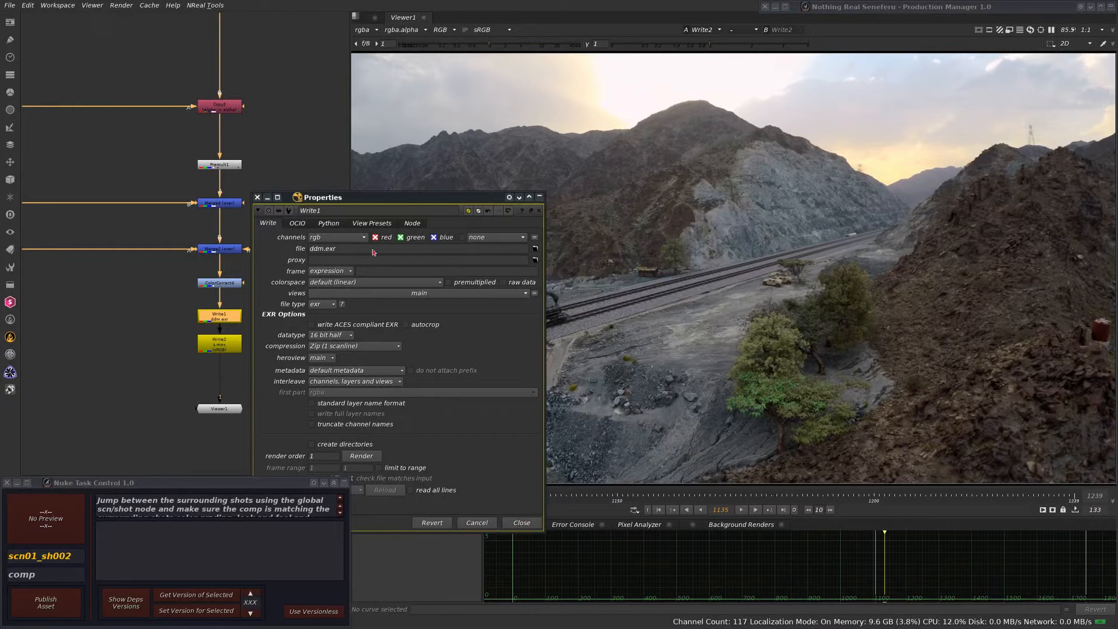
pyautogui.moveTo(342, 200); pyautogui.dragTo(446, 129)
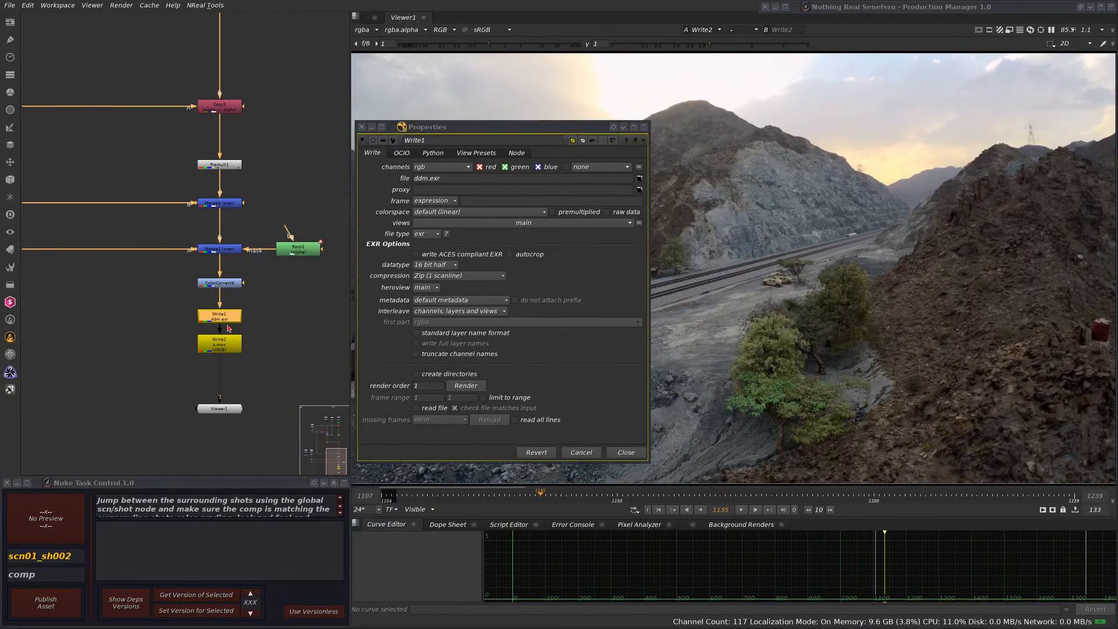
pyautogui.click(426, 180)
pyautogui.moveTo(425, 180); pyautogui.dragTo(452, 183)
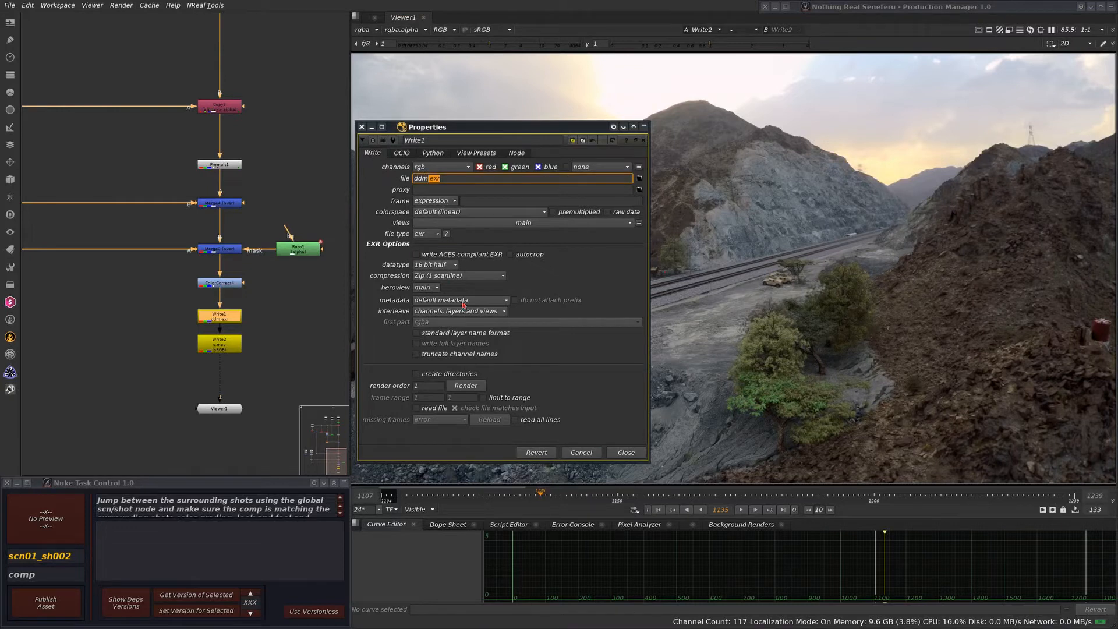
pyautogui.click(626, 452)
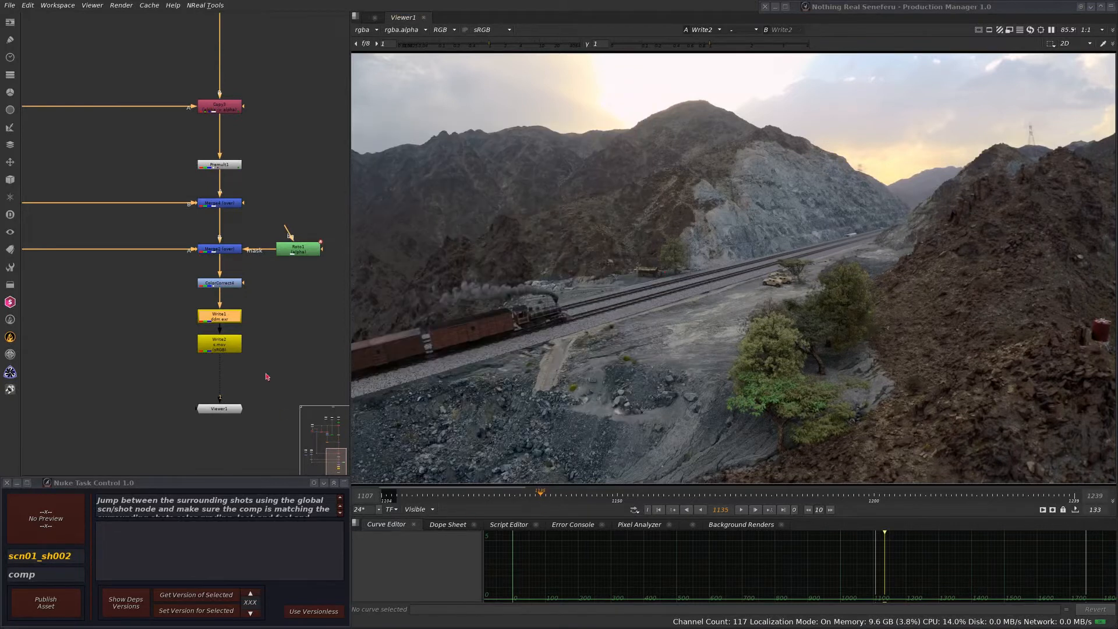
# Look over the comp node graph from the write nodes up to the read nodes and the lighting inputs.
pyautogui.scroll(-5, 269, 350)
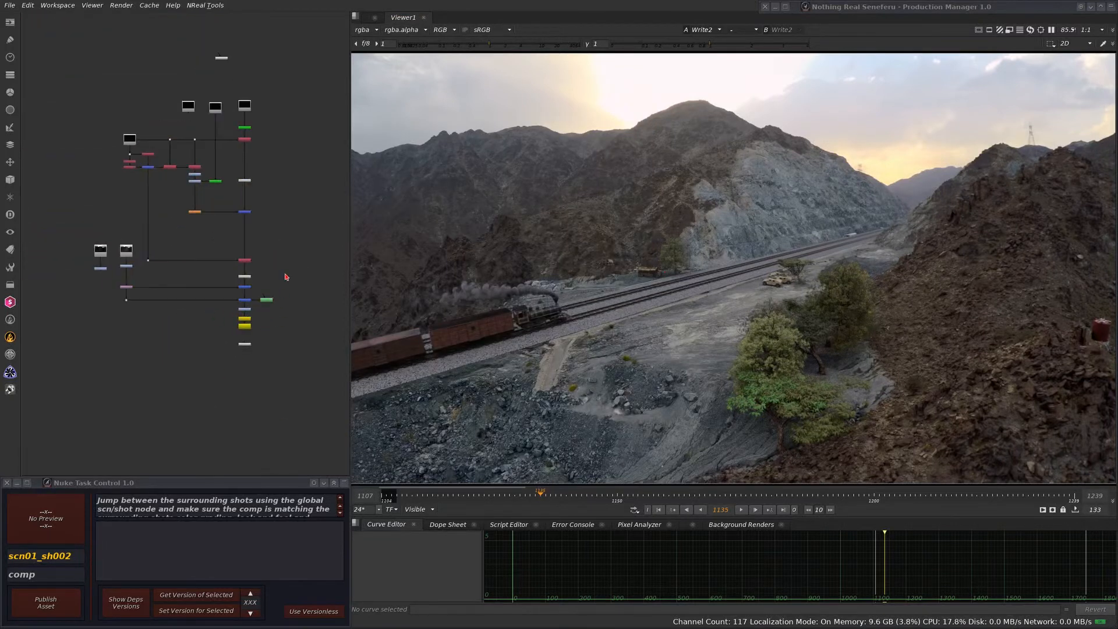
pyautogui.moveTo(286, 309); pyautogui.dragTo(277, 284, button='middle')
pyautogui.moveTo(254, 321); pyautogui.dragTo(246, 373, button='middle')
pyautogui.scroll(-1, 228, 341)
pyautogui.moveTo(241, 197); pyautogui.dragTo(257, 237, button='middle')
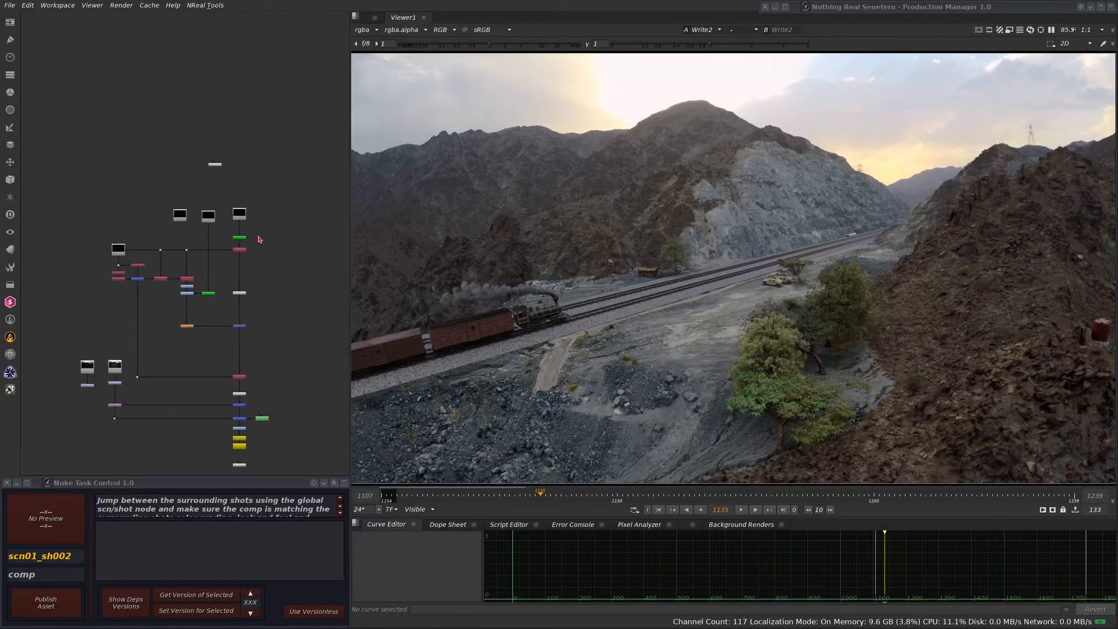
pyautogui.scroll(5, 254, 237)
pyautogui.click(258, 195)
pyautogui.click(102, 188)
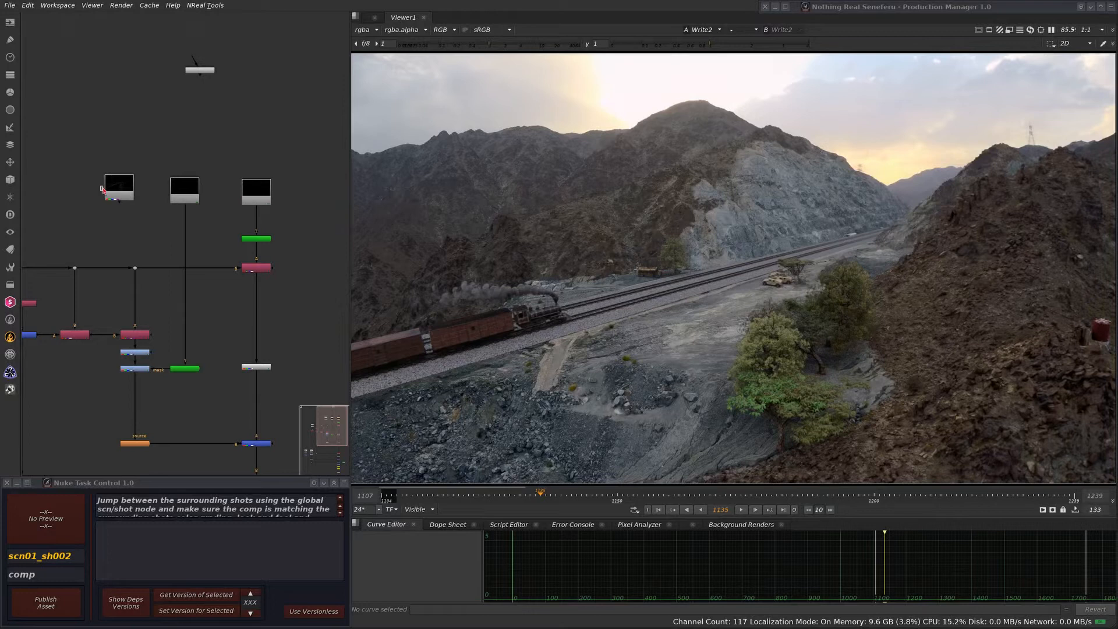
pyautogui.moveTo(116, 186); pyautogui.dragTo(111, 193)
pyautogui.scroll(-3, 176, 205)
pyautogui.moveTo(90, 256); pyautogui.dragTo(188, 198, button='middle')
pyautogui.scroll(3, 179, 198)
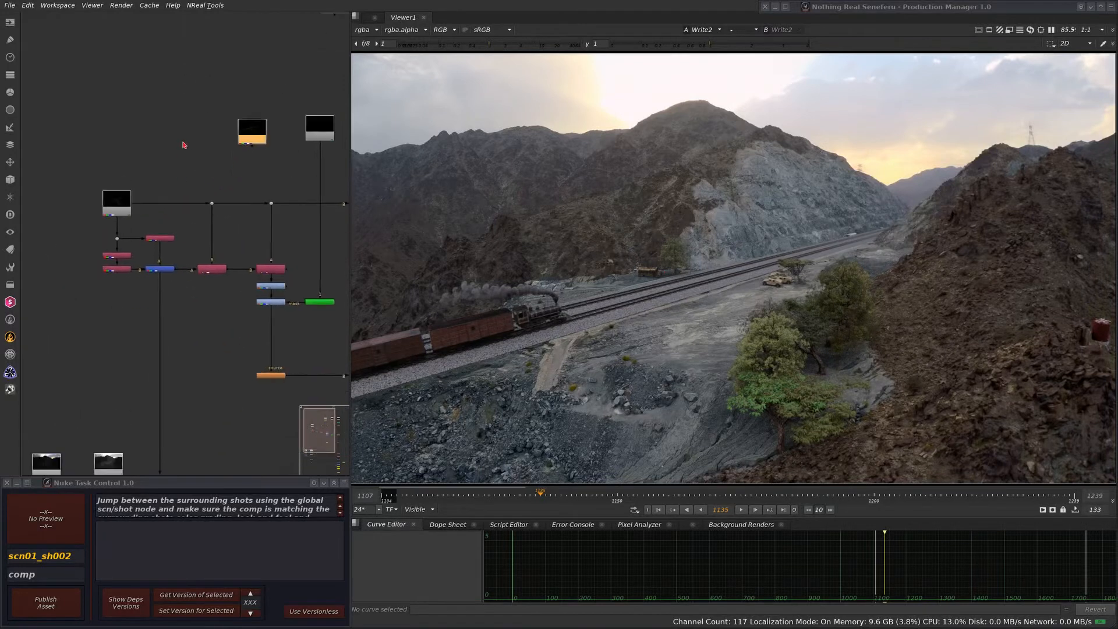
# Get the version of the lighting read node and show its dependency versions, placing the text listing beside the node graph.
pyautogui.click(128, 190)
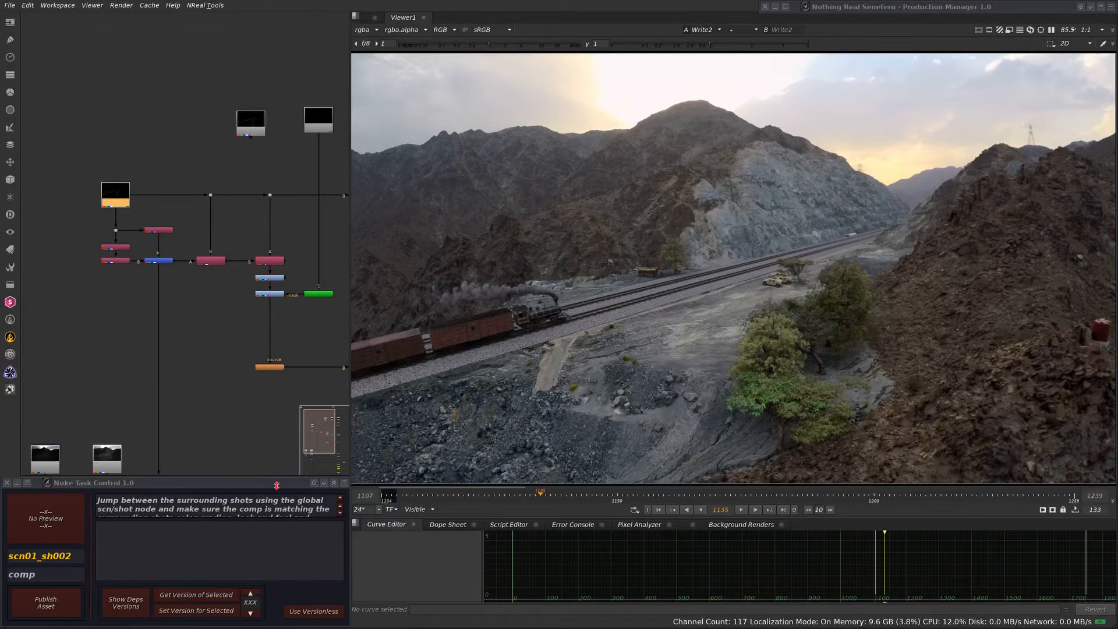
pyautogui.click(212, 599)
pyautogui.click(126, 603)
pyautogui.moveTo(232, 0); pyautogui.dragTo(619, 52)
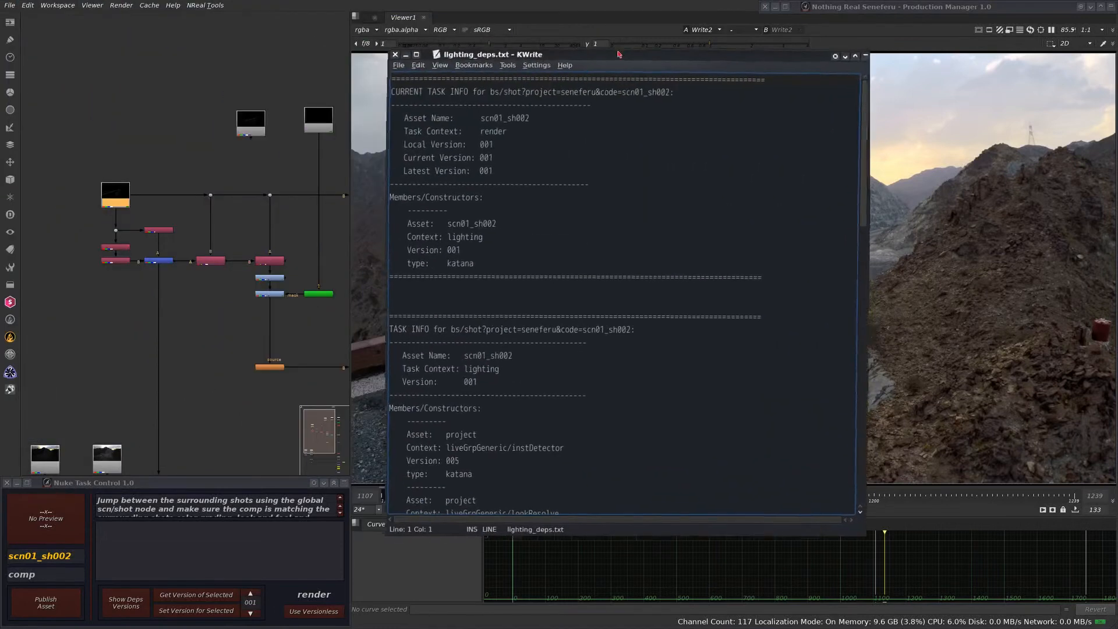
pyautogui.moveTo(169, 217); pyautogui.dragTo(205, 187, button='middle')
pyautogui.scroll(4, 140, 200)
pyautogui.scroll(-5, 204, 186)
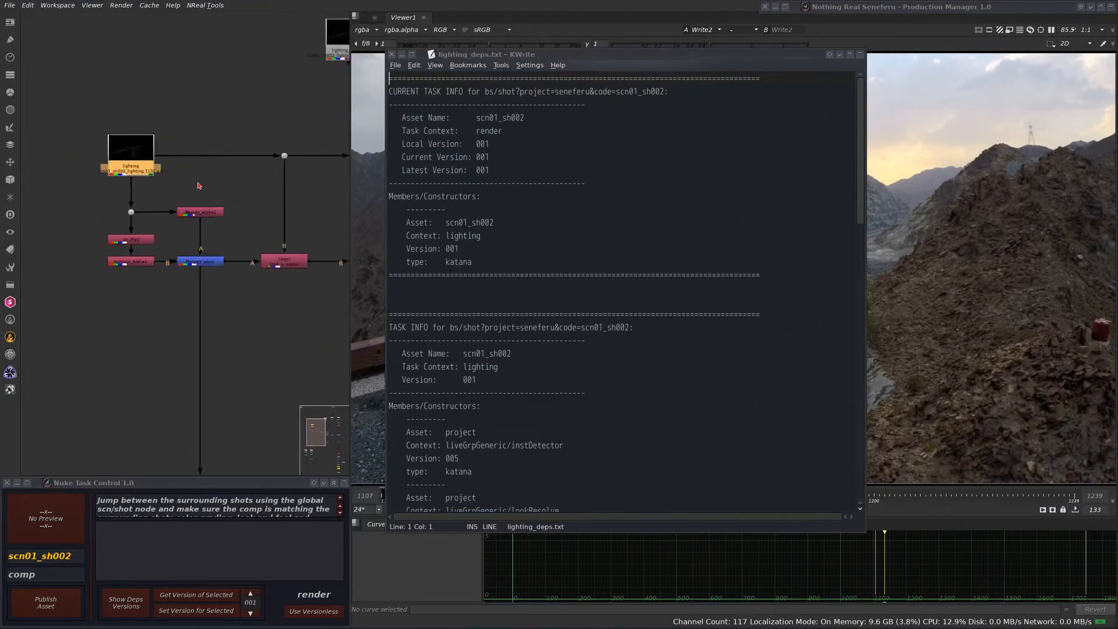
pyautogui.moveTo(572, 57); pyautogui.dragTo(614, 57)
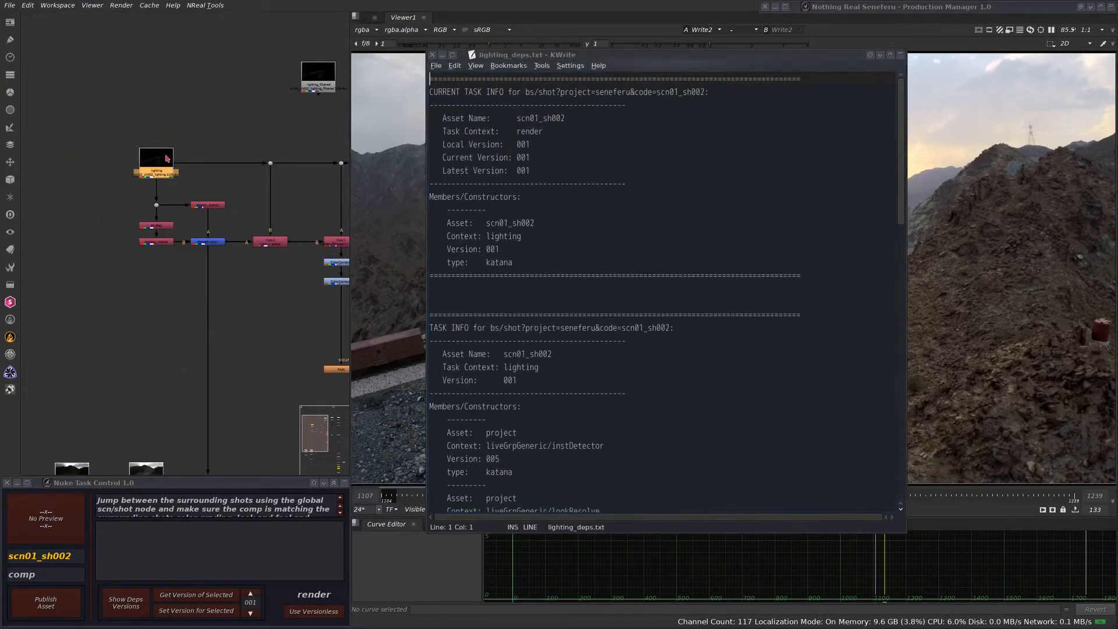
# Examine the current render task info of scn01_sh002 and its lighting constructor entry in the dependency listing.
pyautogui.scroll(5, 169, 157)
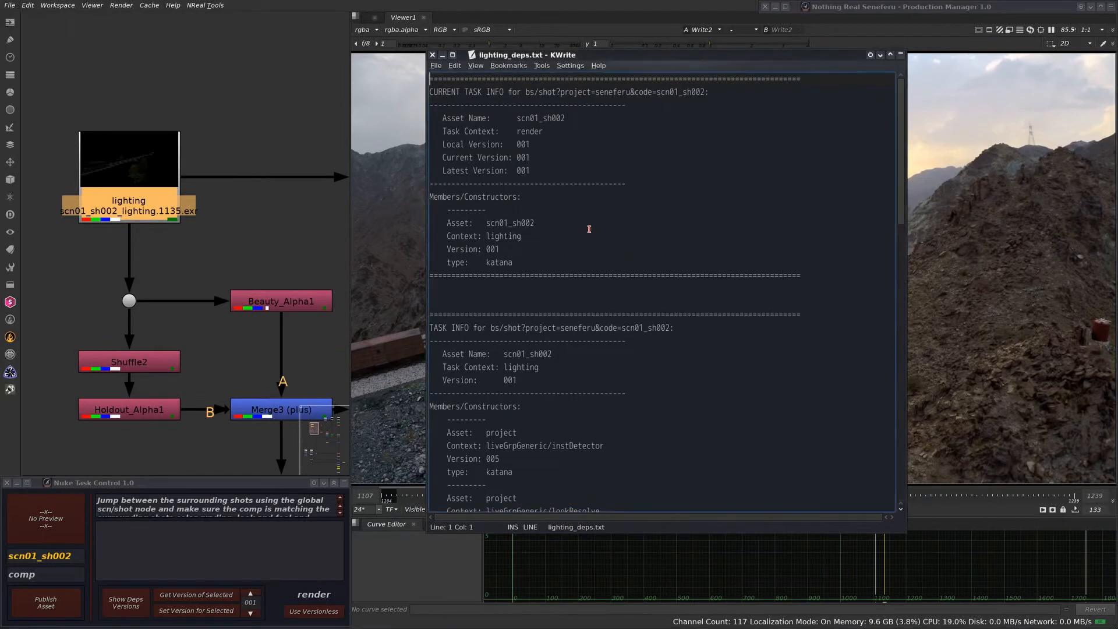
pyautogui.moveTo(532, 264); pyautogui.dragTo(429, 265)
pyautogui.click(530, 251)
pyautogui.click(516, 285)
pyautogui.click(512, 262)
pyautogui.click(507, 293)
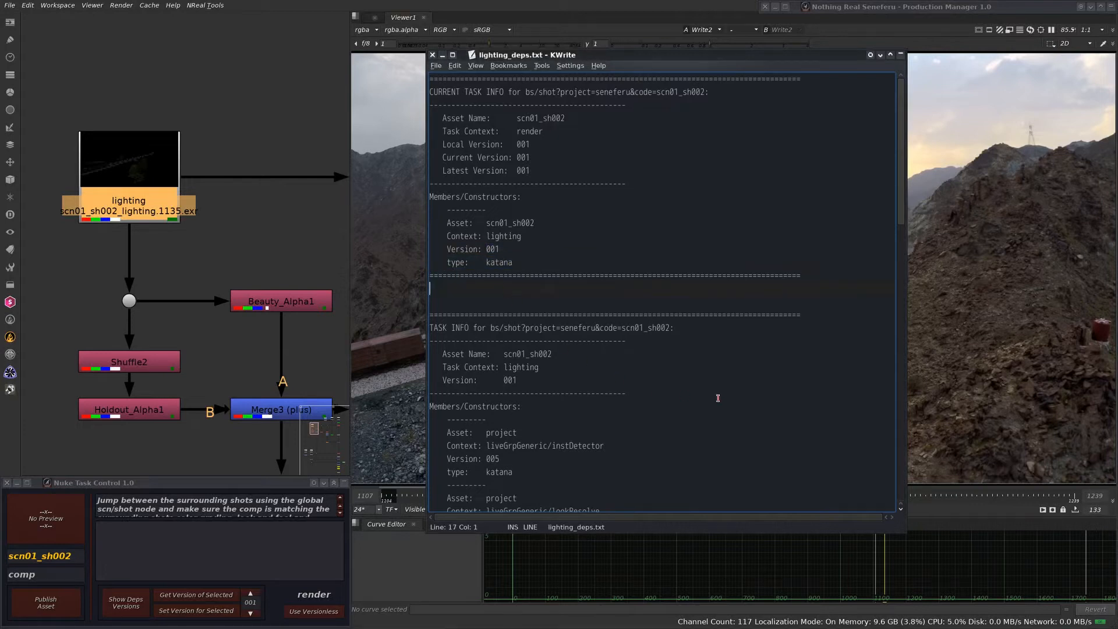
# Read the lighting task info block in the dependency listing, covering its asset name, task context and version.
pyautogui.moveTo(901, 193); pyautogui.dragTo(902, 243)
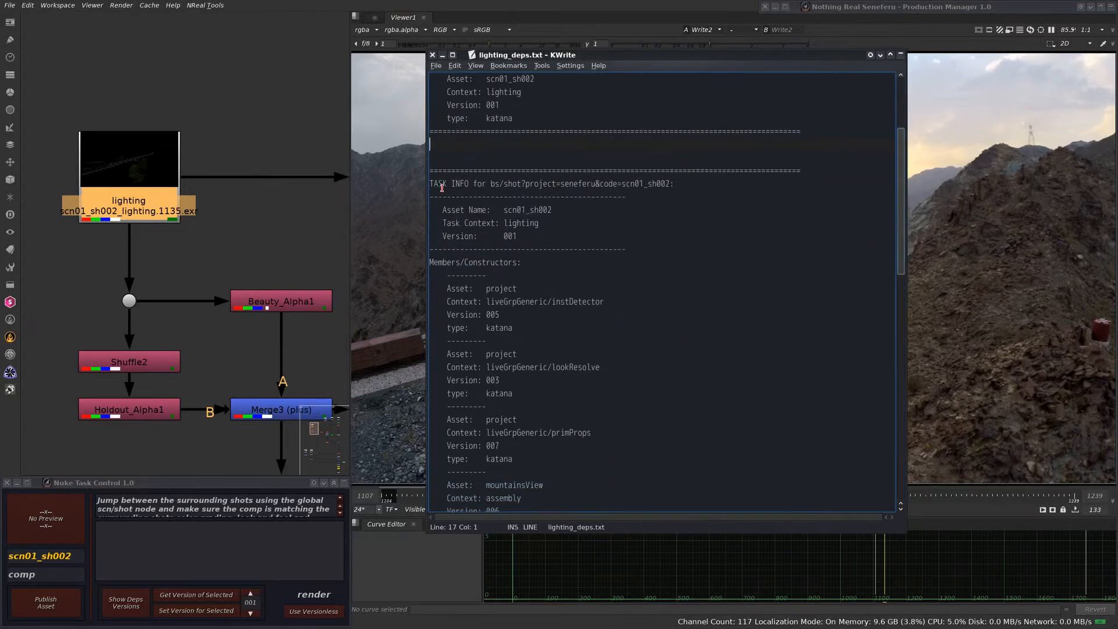
pyautogui.moveTo(522, 94); pyautogui.dragTo(474, 89)
pyautogui.click(564, 187)
pyautogui.moveTo(452, 186); pyautogui.dragTo(522, 252)
pyautogui.click(559, 312)
# Examine the fluidSim, train animation and shaderLibrary entries at the end of the dependency listing, and close the listing.
pyautogui.scroll(-15, 876, 317)
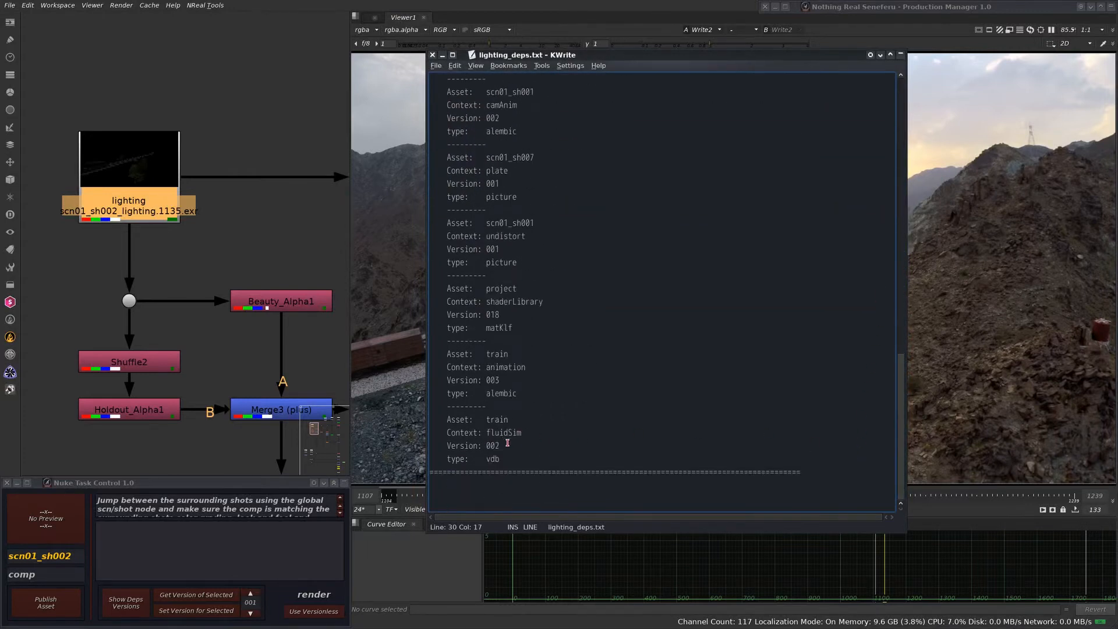
pyautogui.moveTo(507, 459); pyautogui.dragTo(431, 406)
pyautogui.moveTo(703, 56); pyautogui.dragTo(961, 36)
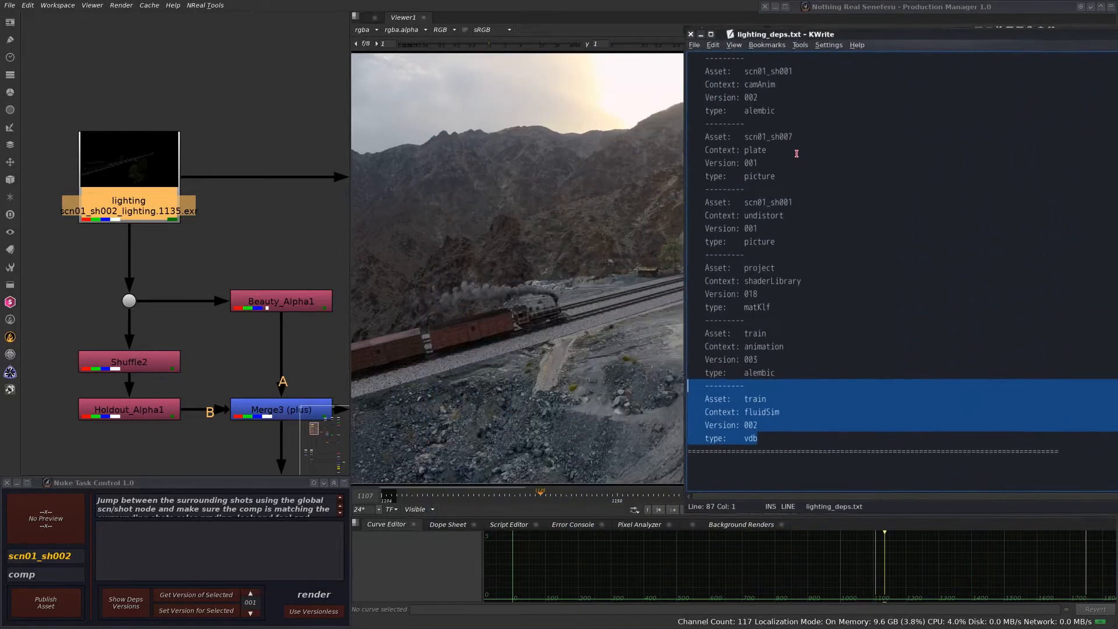
pyautogui.doubleClick(764, 412)
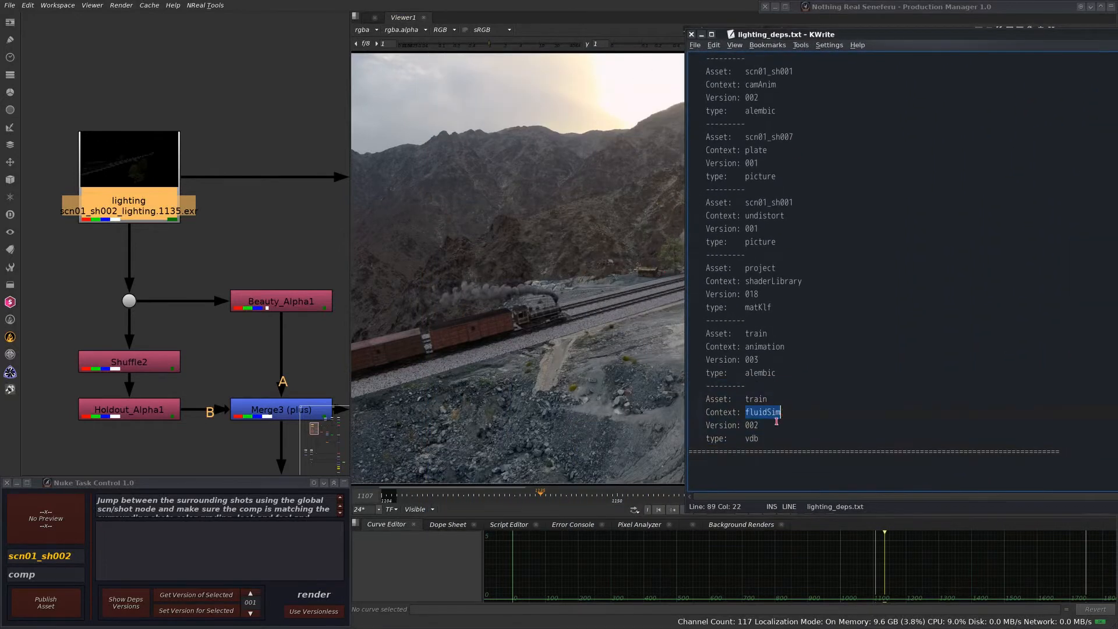
pyautogui.moveTo(782, 371); pyautogui.dragTo(690, 324)
pyautogui.click(779, 344)
pyautogui.click(763, 374)
pyautogui.moveTo(787, 313); pyautogui.dragTo(693, 265)
pyautogui.click(780, 242)
pyautogui.moveTo(950, 36); pyautogui.dragTo(696, 55)
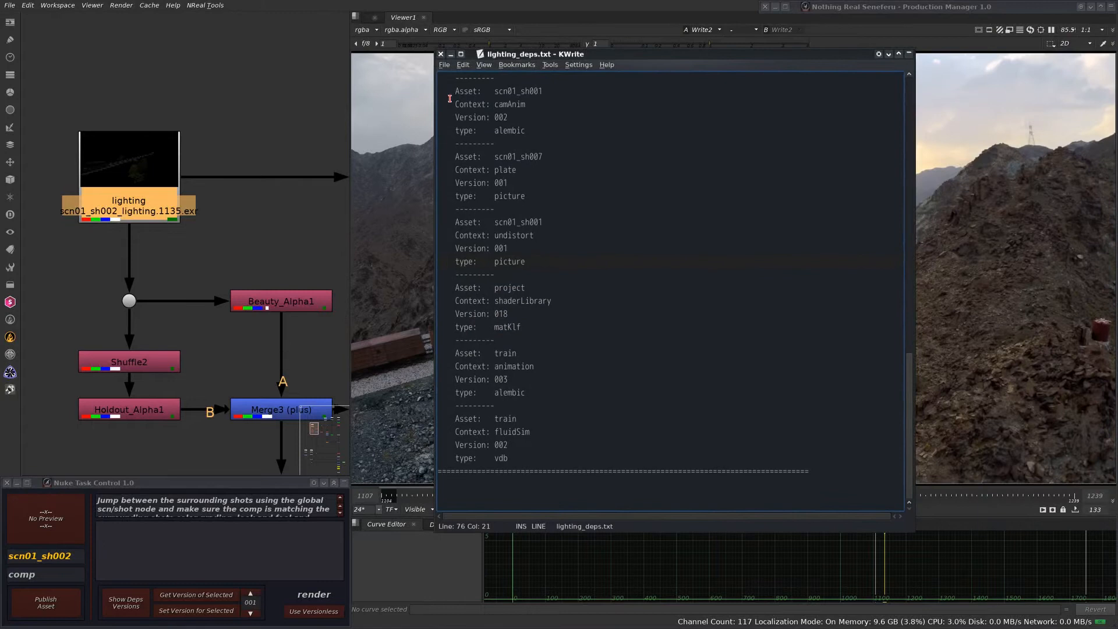
pyautogui.click(437, 54)
# Look over the whole comp node graph, from the lighting read nodes down the main branch to the write nodes.
pyautogui.scroll(-8, 247, 241)
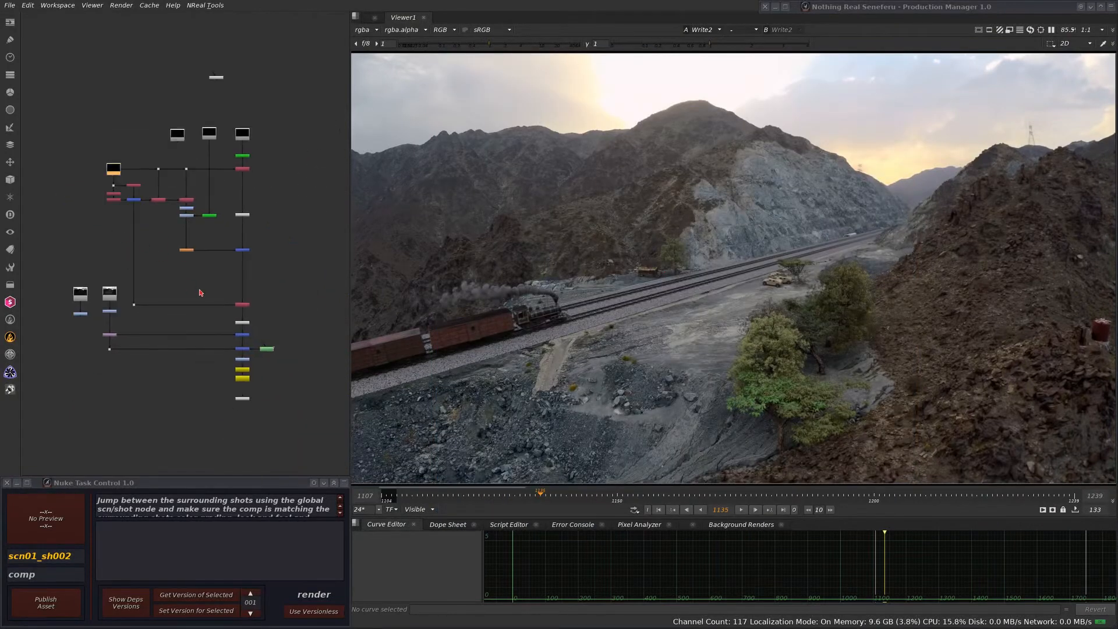
pyautogui.moveTo(201, 370); pyautogui.dragTo(207, 338, button='middle')
pyautogui.scroll(2, 208, 317)
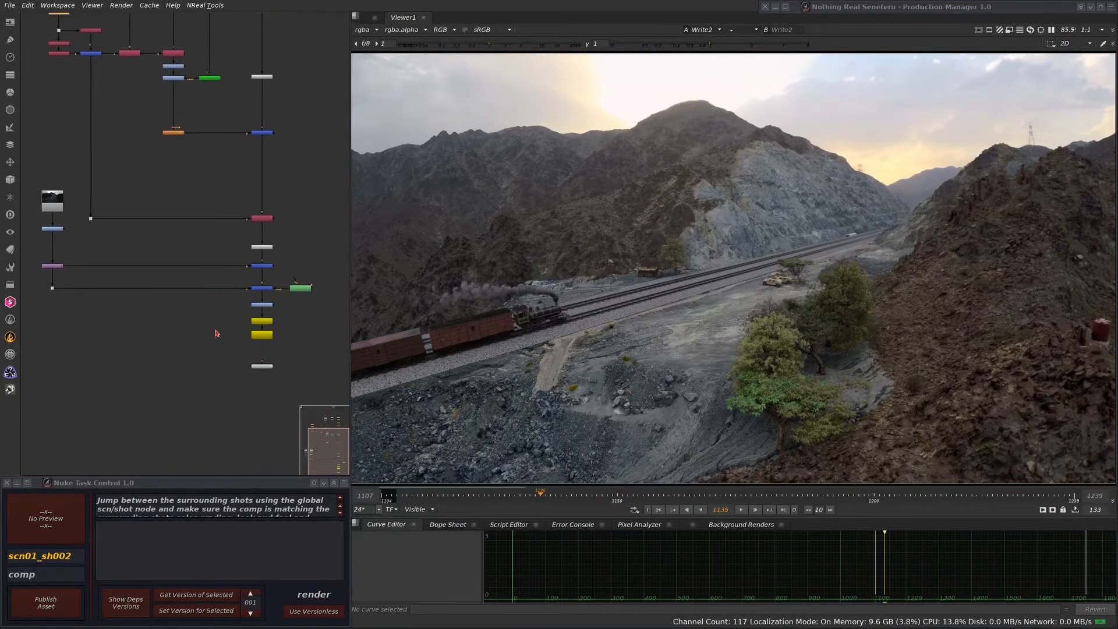
pyautogui.moveTo(173, 172); pyautogui.dragTo(177, 269, button='middle')
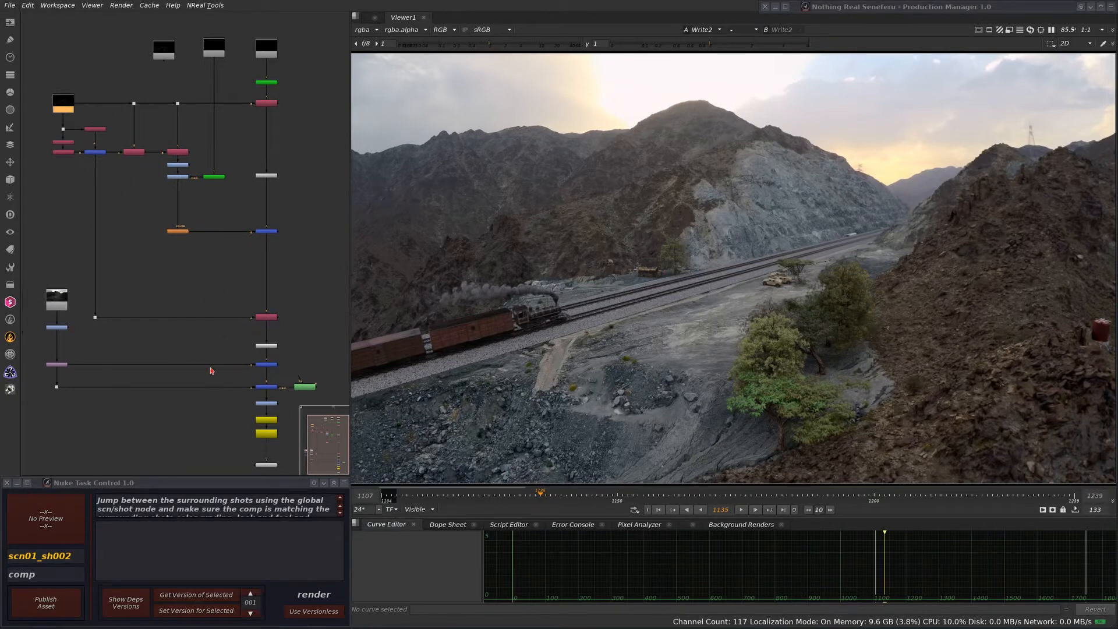
pyautogui.moveTo(221, 428); pyautogui.dragTo(193, 392, button='middle')
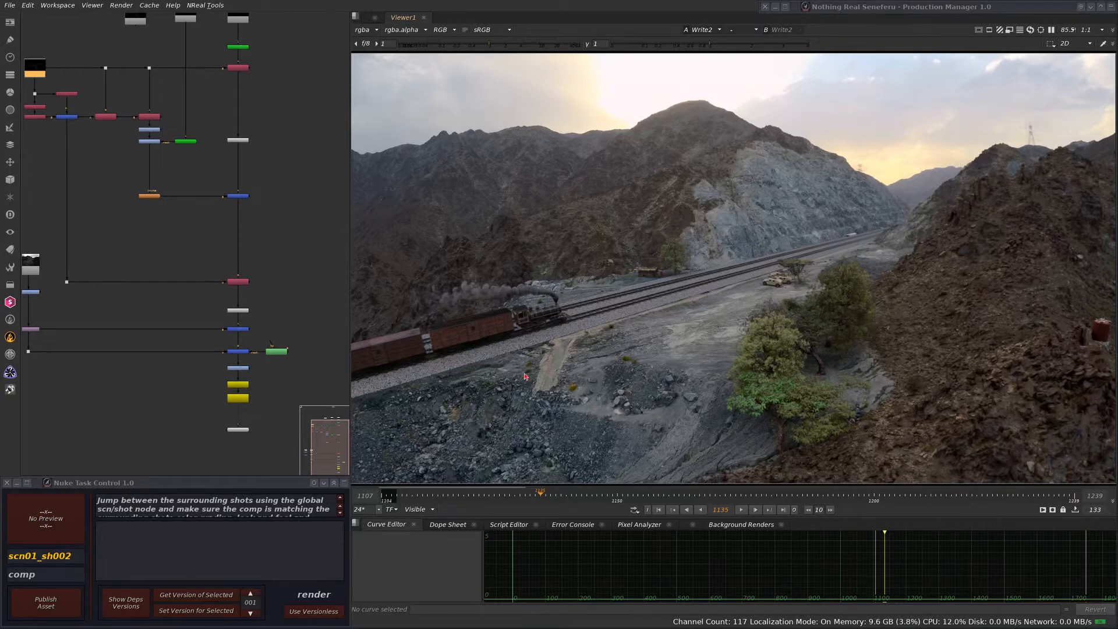
pyautogui.moveTo(85, 150); pyautogui.dragTo(157, 187, button='middle')
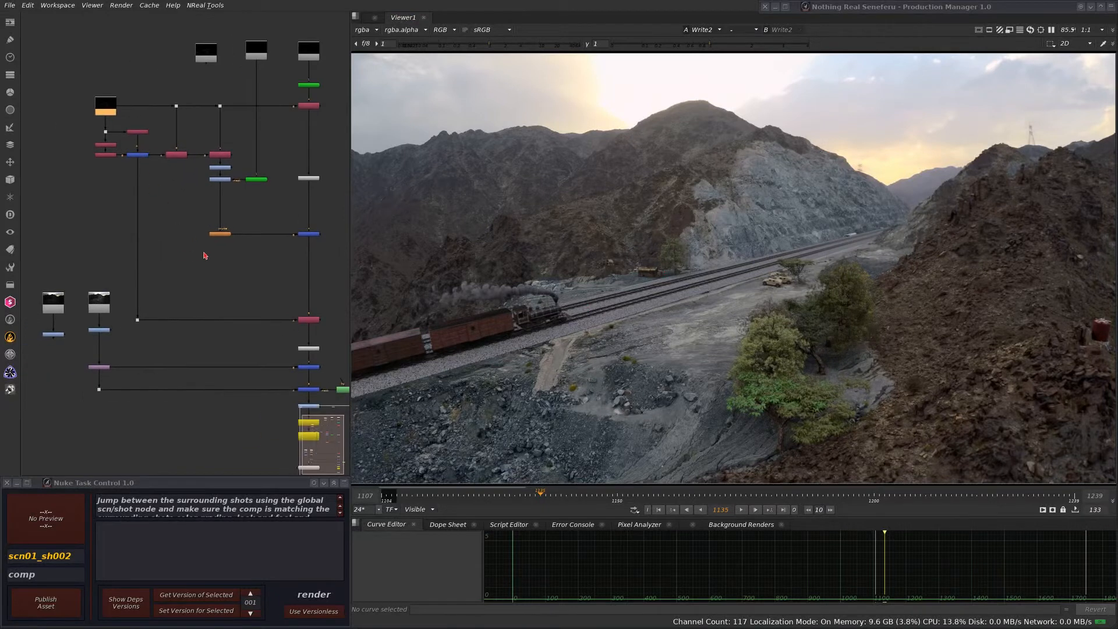
pyautogui.scroll(-1, 204, 256)
pyautogui.moveTo(181, 256); pyautogui.dragTo(141, 238, button='middle')
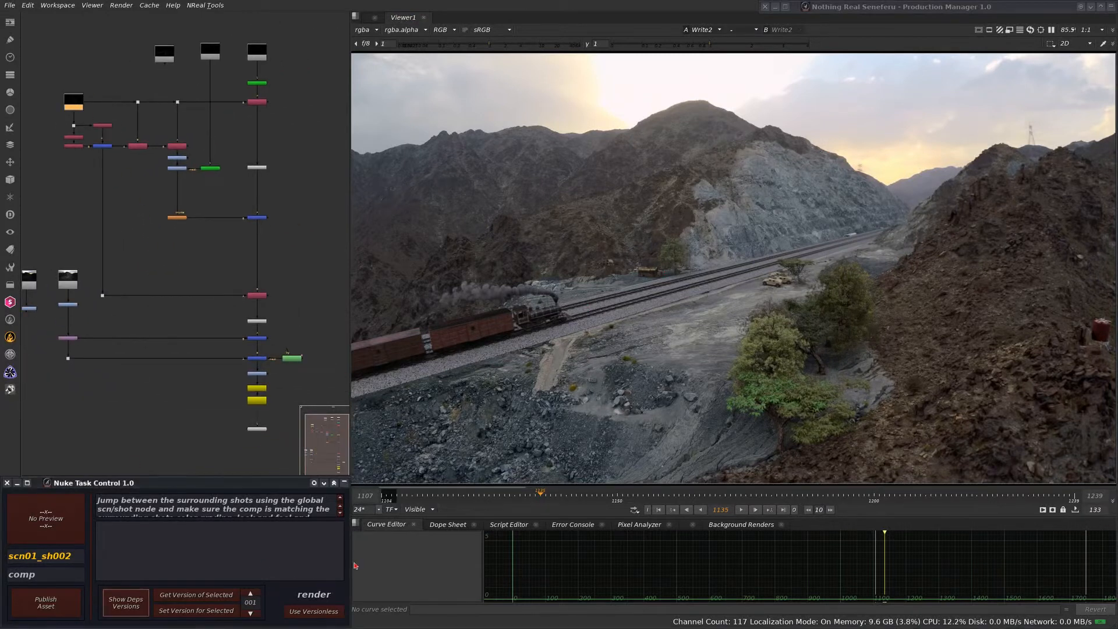
pyautogui.moveTo(258, 335); pyautogui.dragTo(263, 192, button='middle')
pyautogui.scroll(5, 246, 292)
pyautogui.moveTo(187, 133); pyautogui.dragTo(206, 372, button='middle')
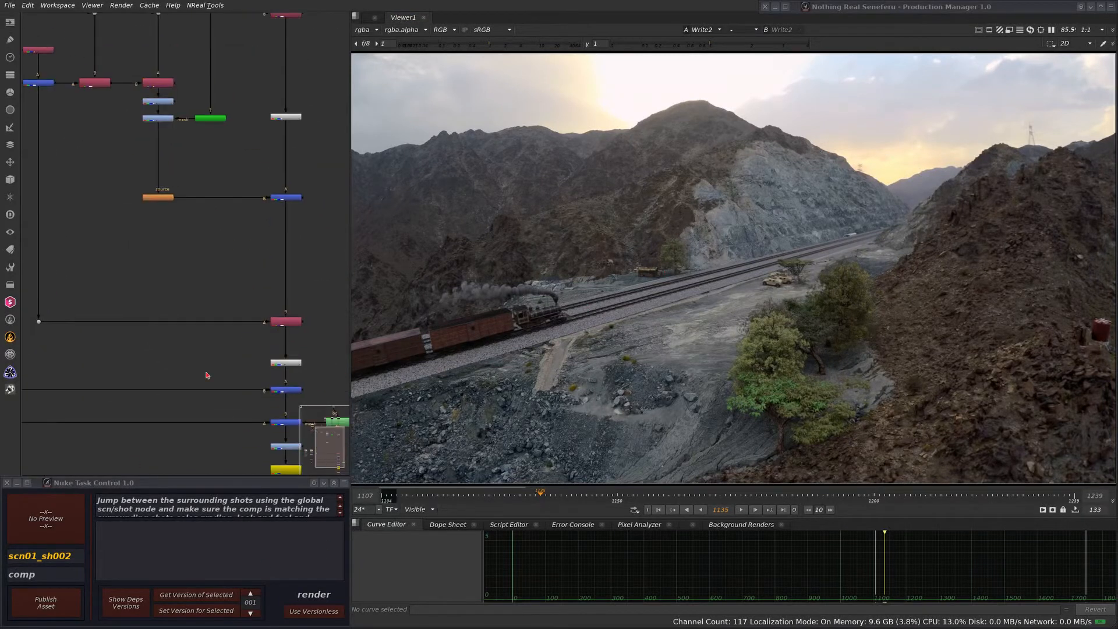
# Open the lighting_filtered read node's properties, widen them to read the full file path, and close them.
pyautogui.moveTo(124, 87); pyautogui.dragTo(183, 315, button='middle')
pyautogui.moveTo(232, 190)
pyautogui.mouseDown(button='middle')
pyautogui.moveTo(229, 282)
pyautogui.moveTo(216, 302)
pyautogui.mouseUp(button='middle')
pyautogui.scroll(5, 230, 304)
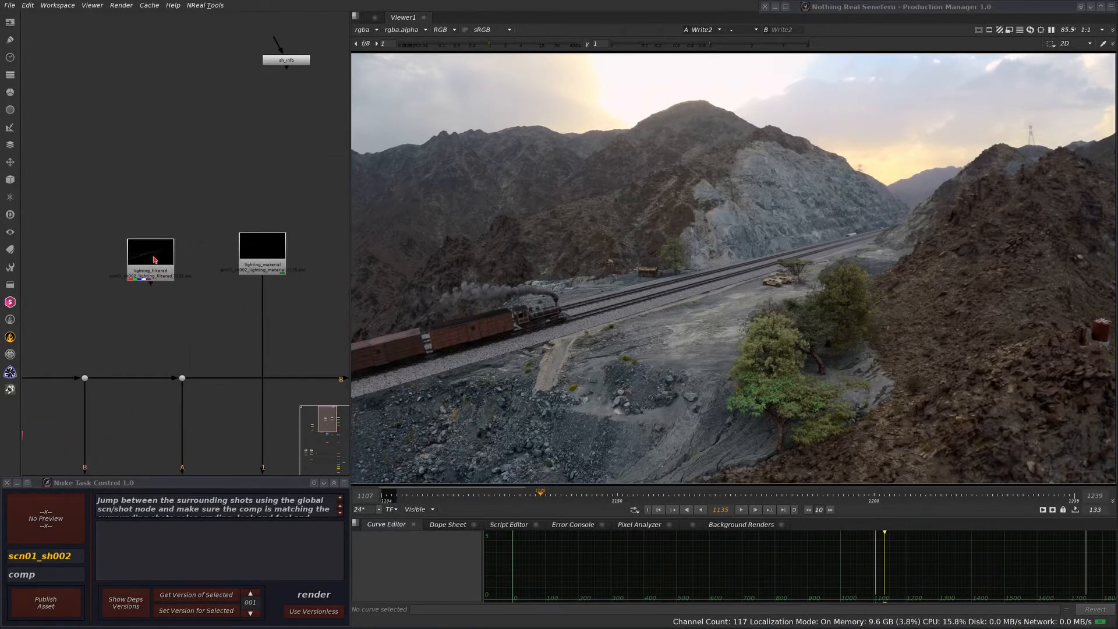
pyautogui.doubleClick(155, 260)
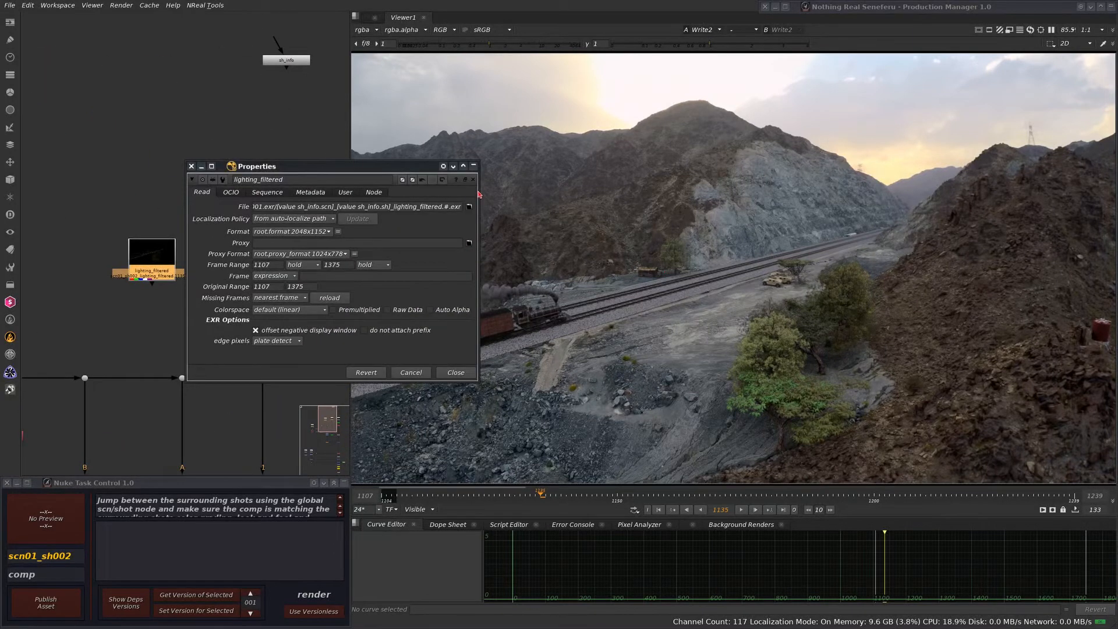
pyautogui.moveTo(479, 194); pyautogui.dragTo(707, 210)
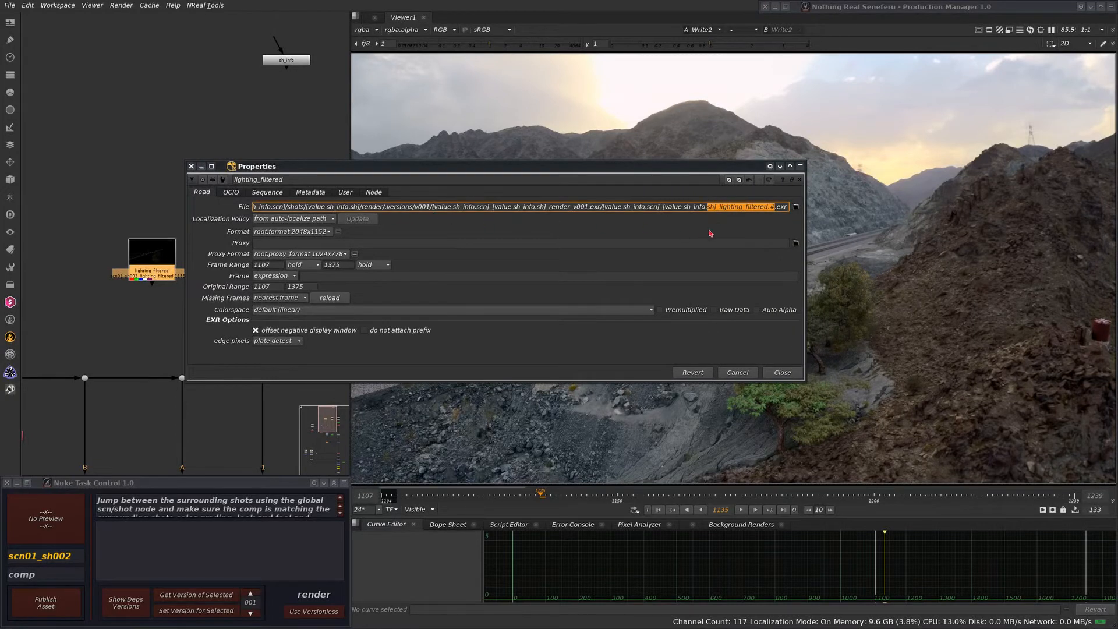
pyautogui.click(752, 206)
pyautogui.moveTo(465, 168); pyautogui.dragTo(475, 100)
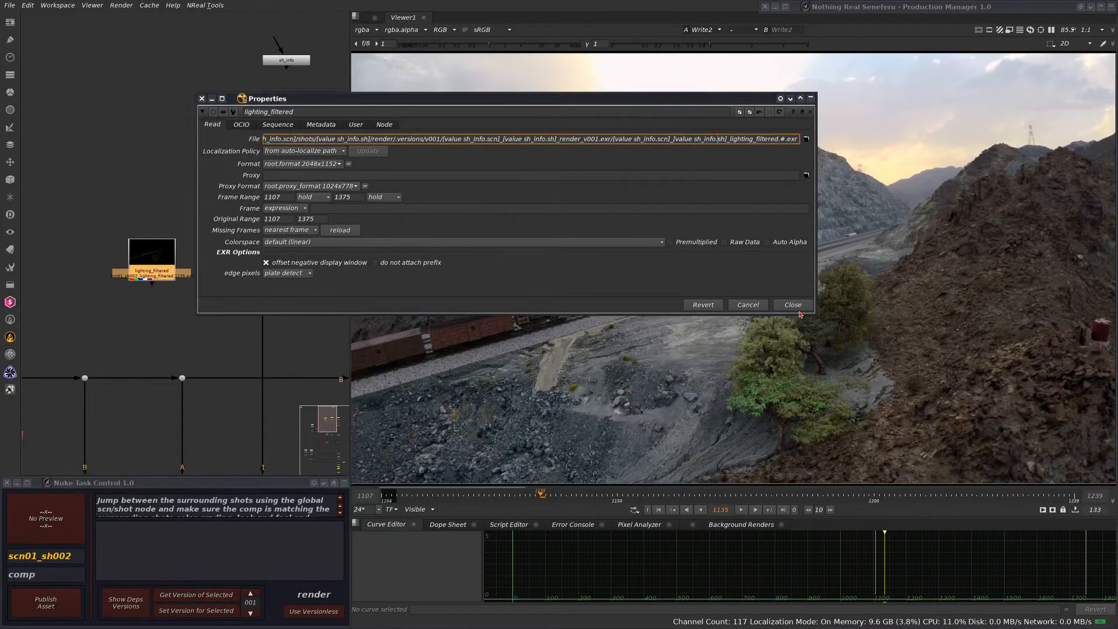
pyautogui.scroll(-3, 153, 233)
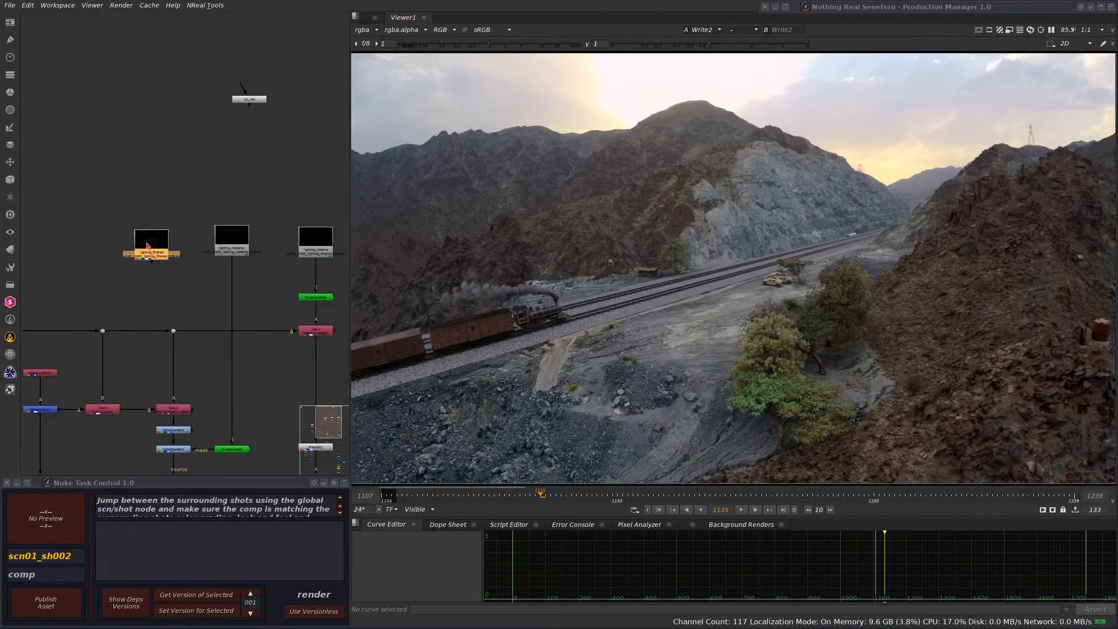
# Inspect the lighting_filtered read node's custom asset, context, type and sk attributes, and close its properties.
pyautogui.doubleClick(162, 249)
pyautogui.click(338, 184)
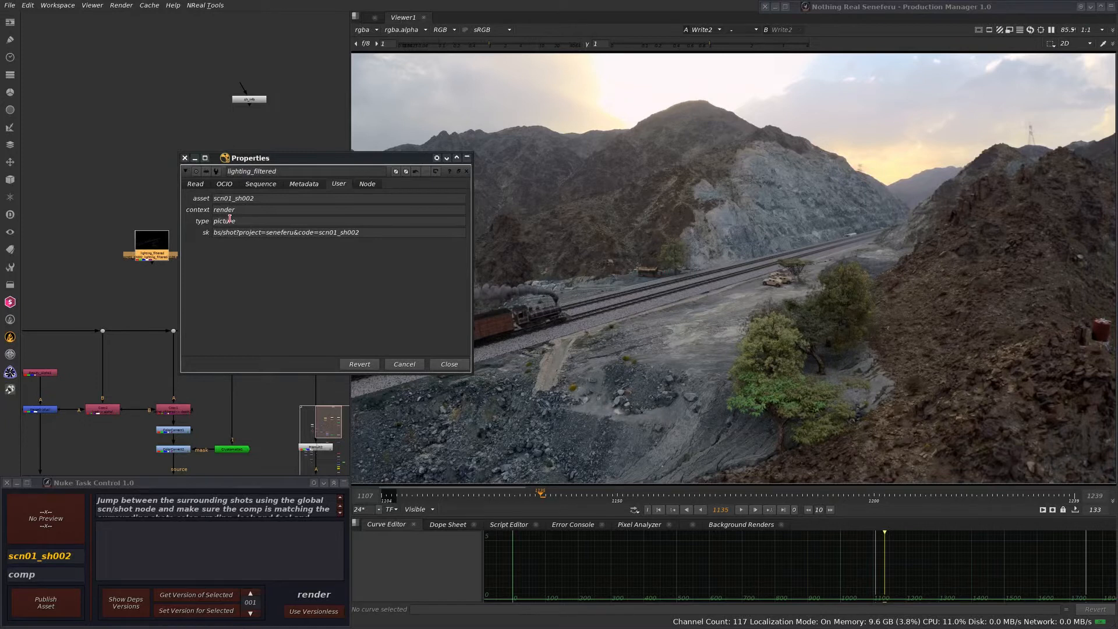
pyautogui.moveTo(363, 232); pyautogui.dragTo(310, 232)
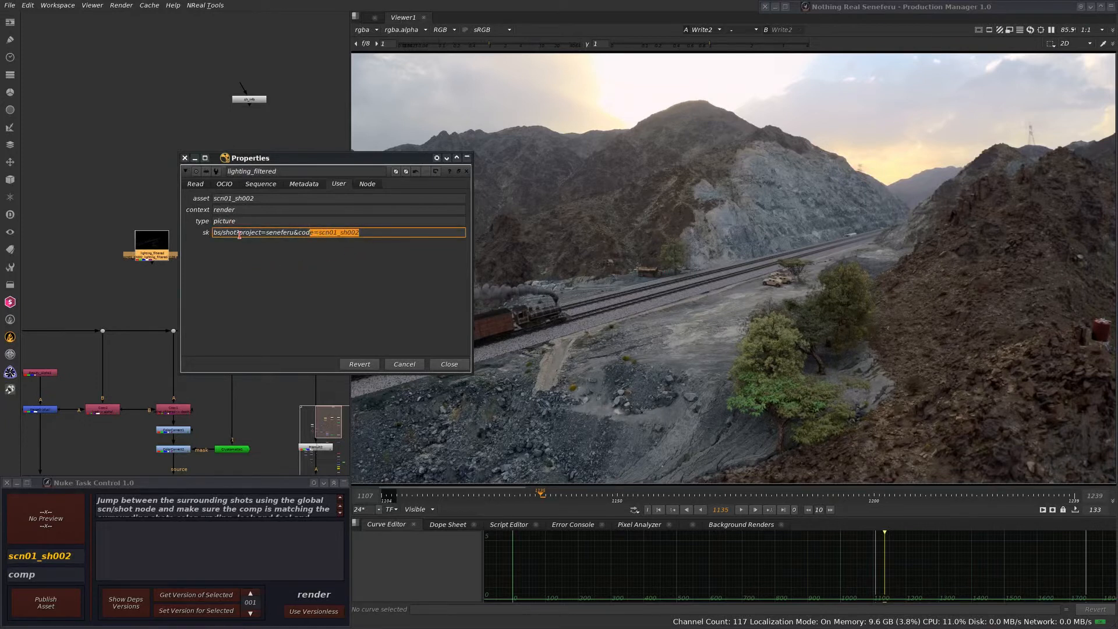
pyautogui.click(184, 158)
pyautogui.scroll(-3, 175, 257)
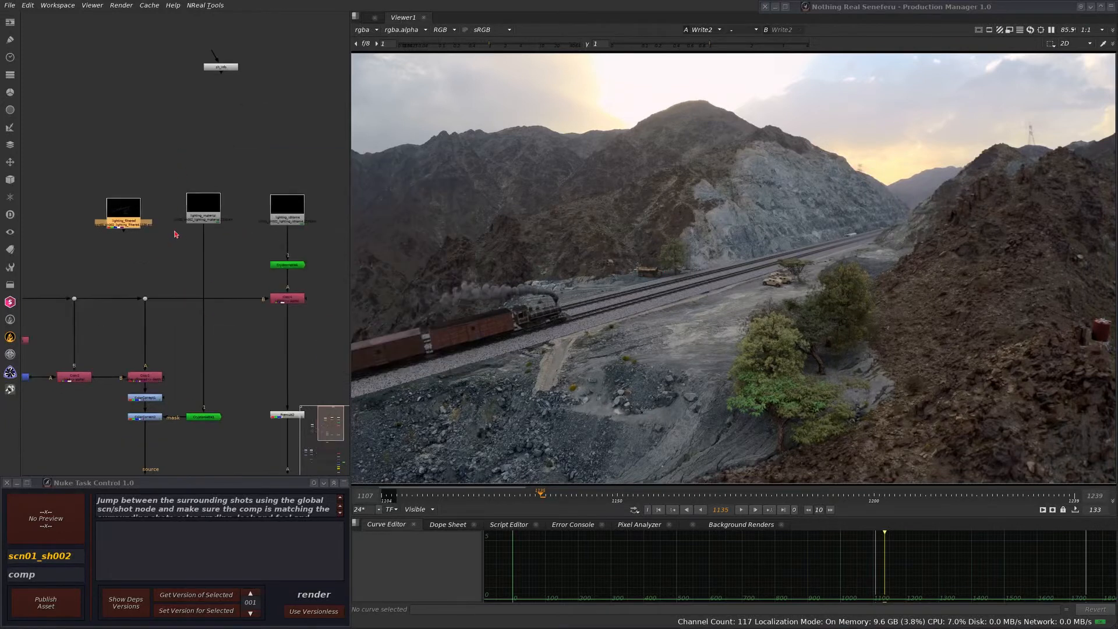
# Examine the lighting_filtered read node and its place among the other lighting inputs in the node graph.
pyautogui.keyDown('alt'); pyautogui.moveTo(160, 277); pyautogui.dragTo(162, 277, button='middle'); pyautogui.keyUp('alt')
pyautogui.scroll(6, 181, 241)
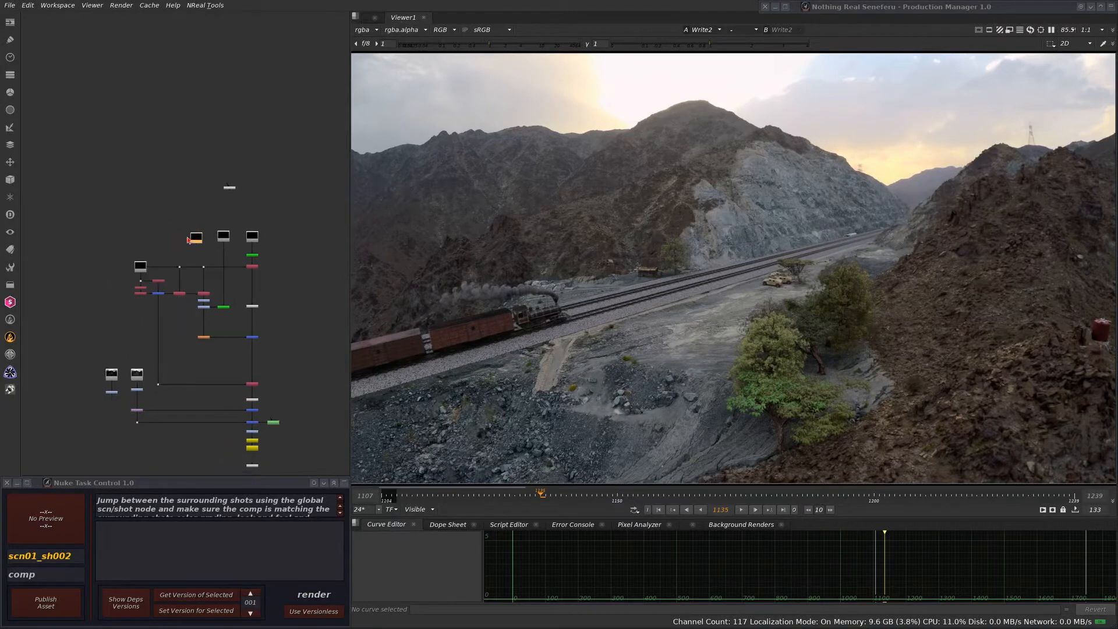
pyautogui.scroll(2, 187, 249)
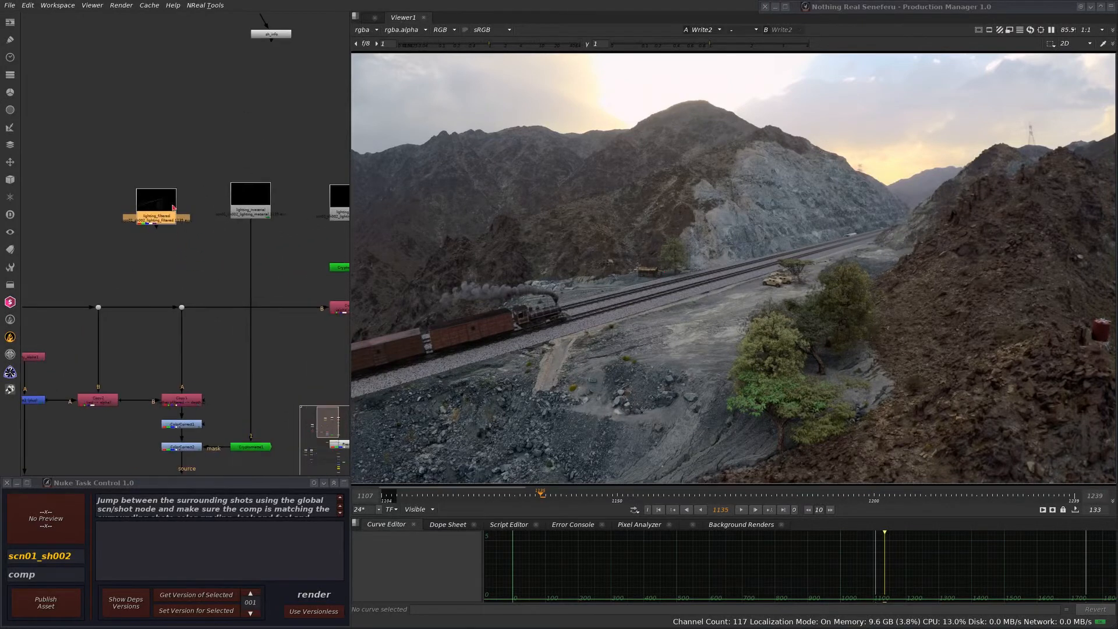
pyautogui.moveTo(163, 204); pyautogui.dragTo(168, 175)
pyautogui.scroll(5, 155, 235)
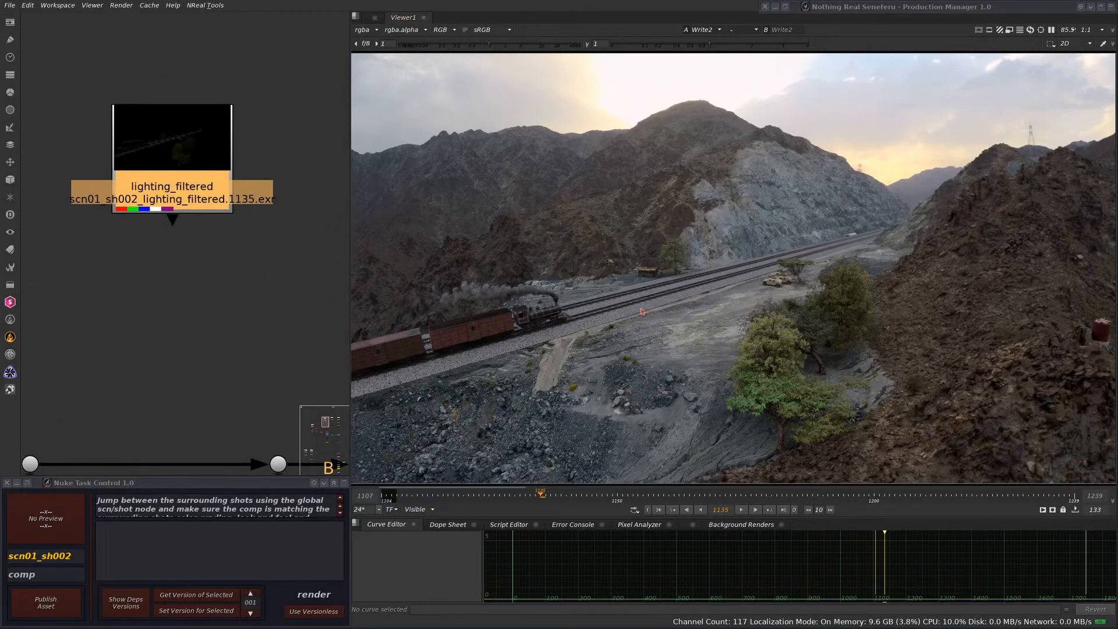
pyautogui.scroll(-5, 175, 192)
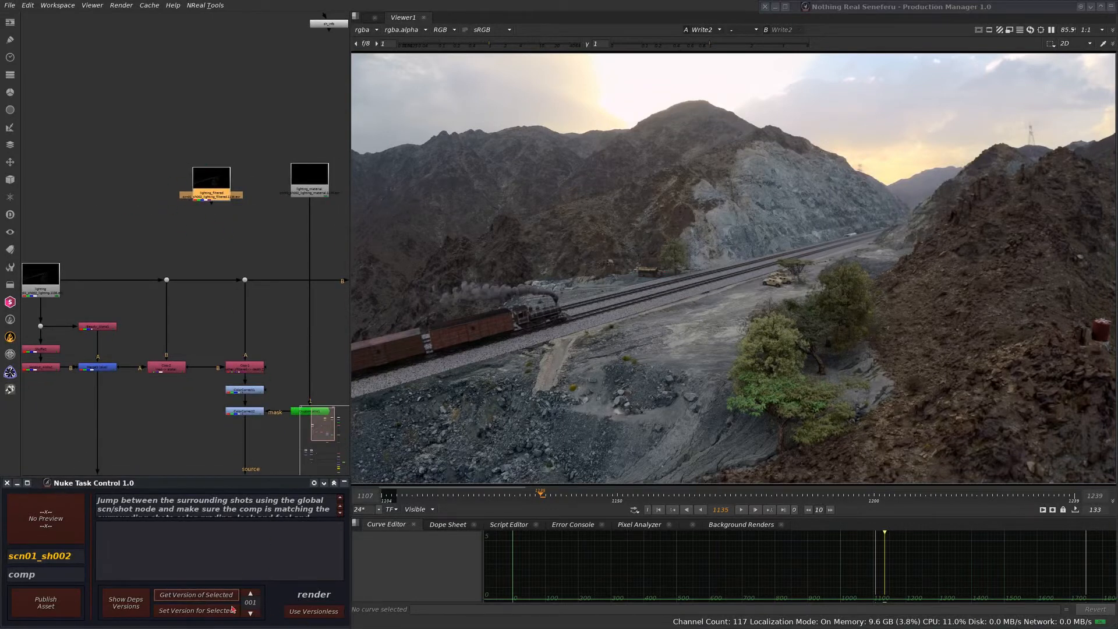
pyautogui.scroll(3, 224, 193)
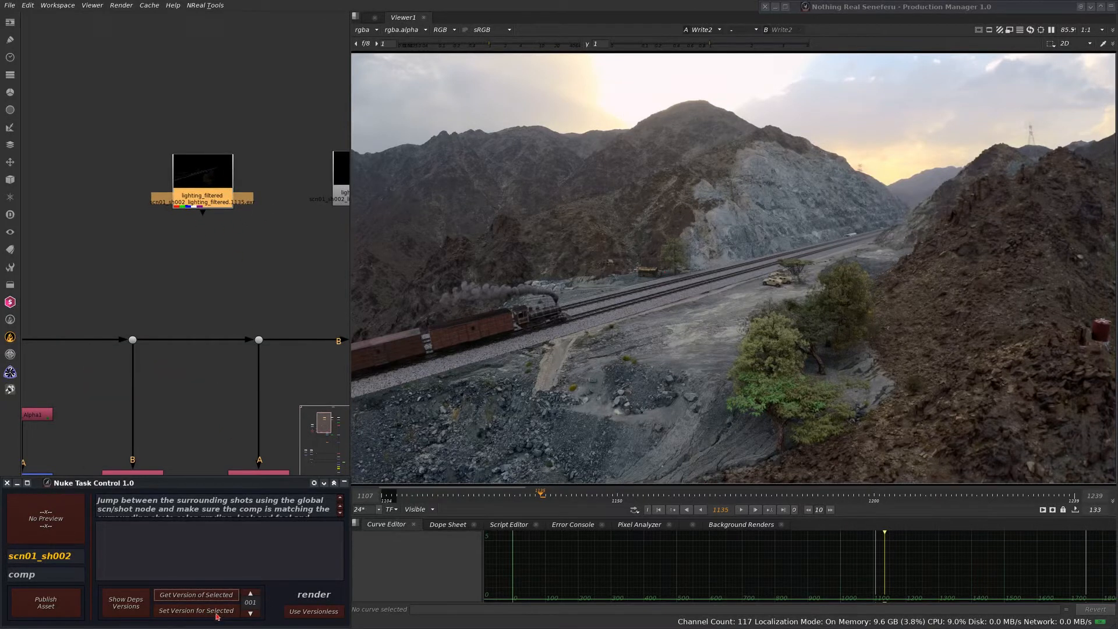
pyautogui.moveTo(224, 187); pyautogui.dragTo(224, 190)
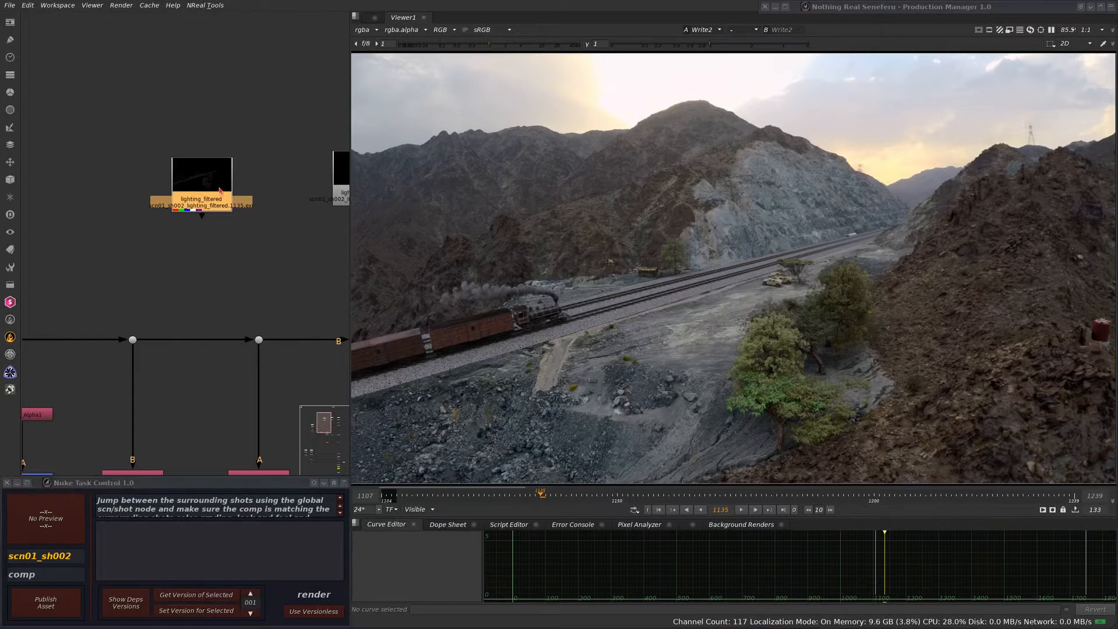
# Reopen the lighting_filtered read node's properties, widen them, and examine the version folder in its file path.
pyautogui.scroll(6, 219, 181)
pyautogui.scroll(-2, 220, 165)
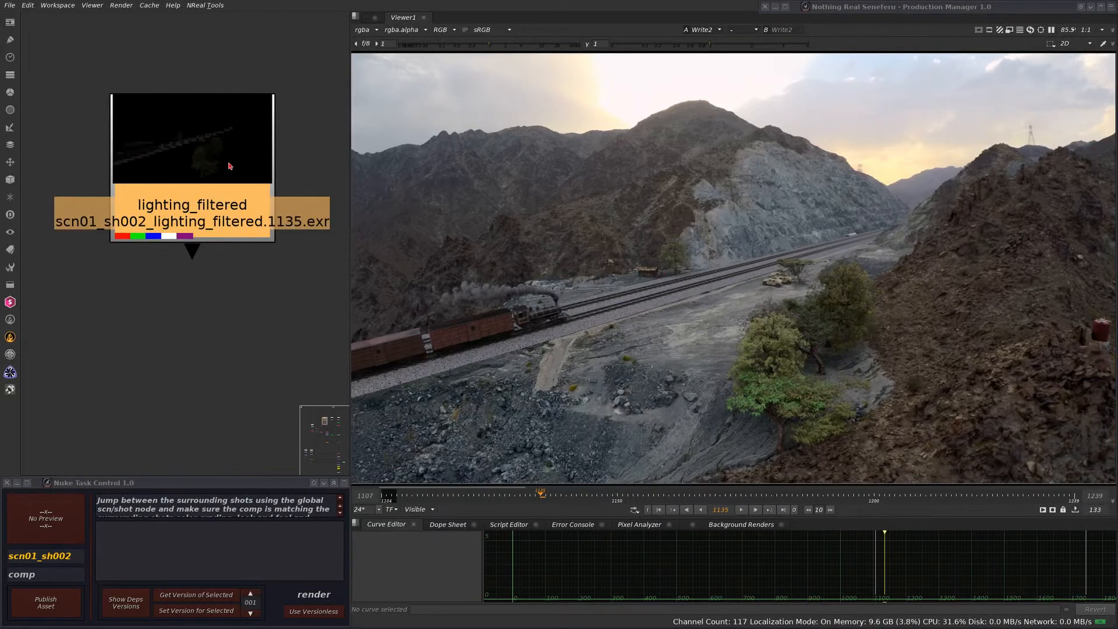
pyautogui.doubleClick(230, 170)
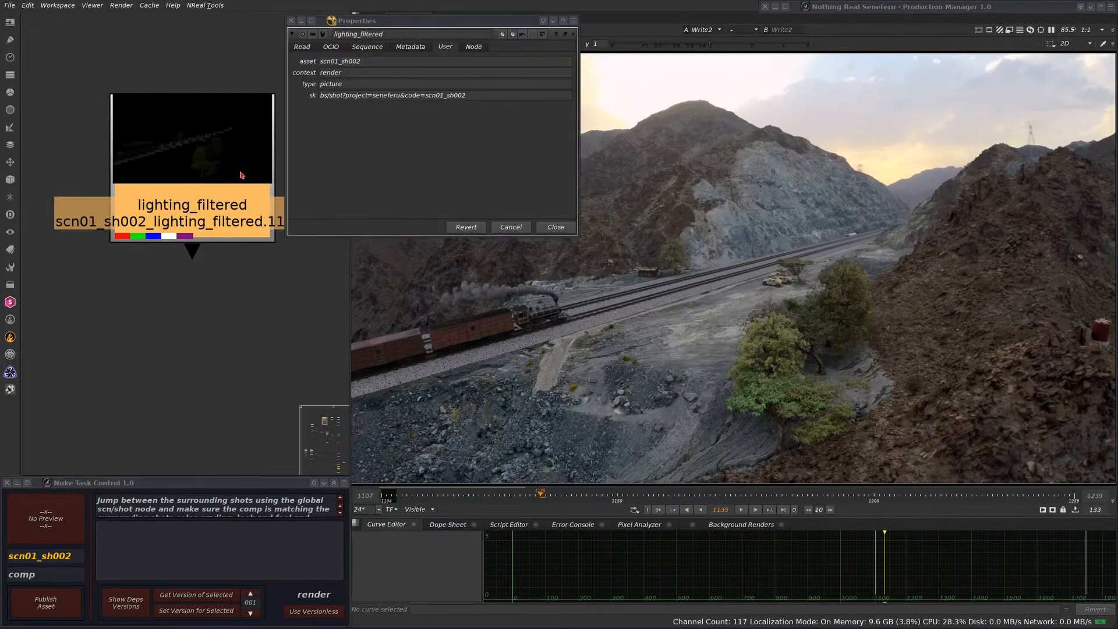
pyautogui.click(302, 47)
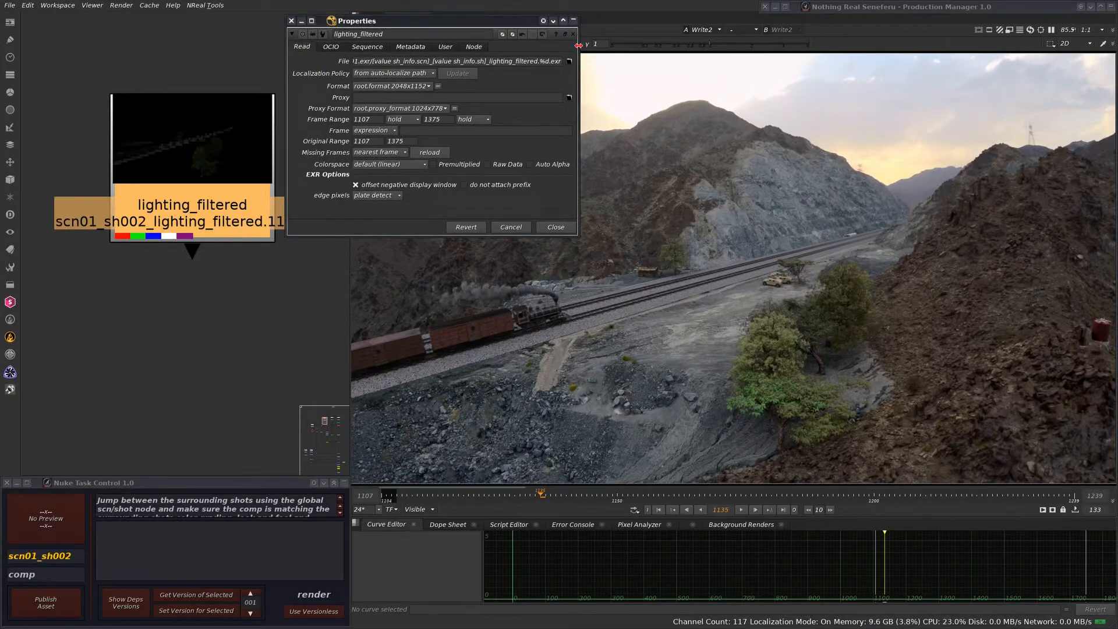
pyautogui.moveTo(578, 45); pyautogui.dragTo(906, 45)
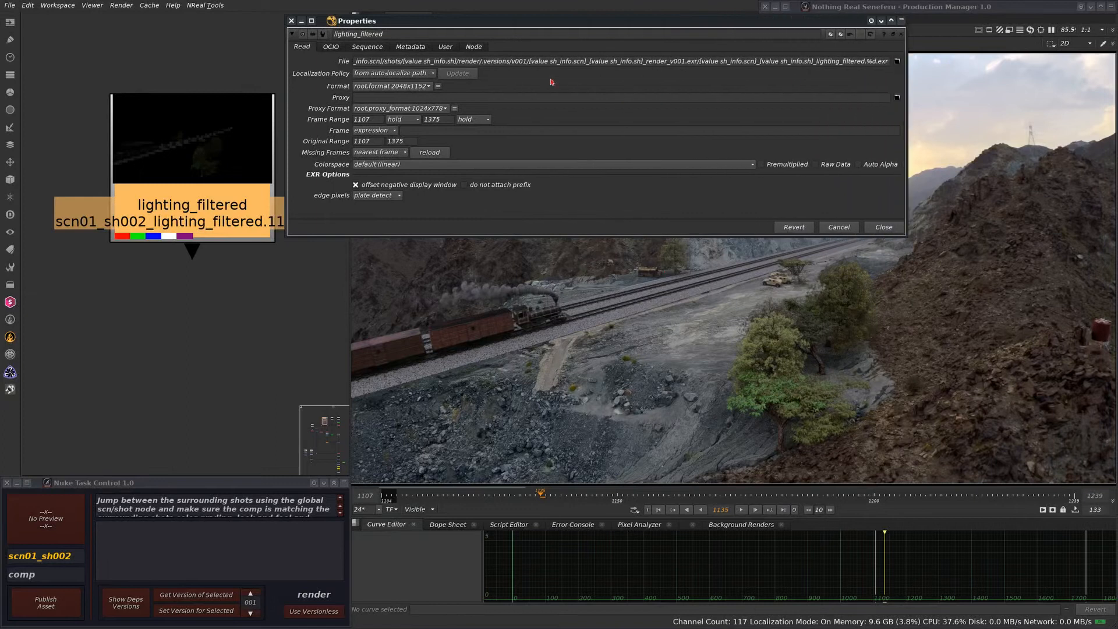
pyautogui.doubleClick(515, 61)
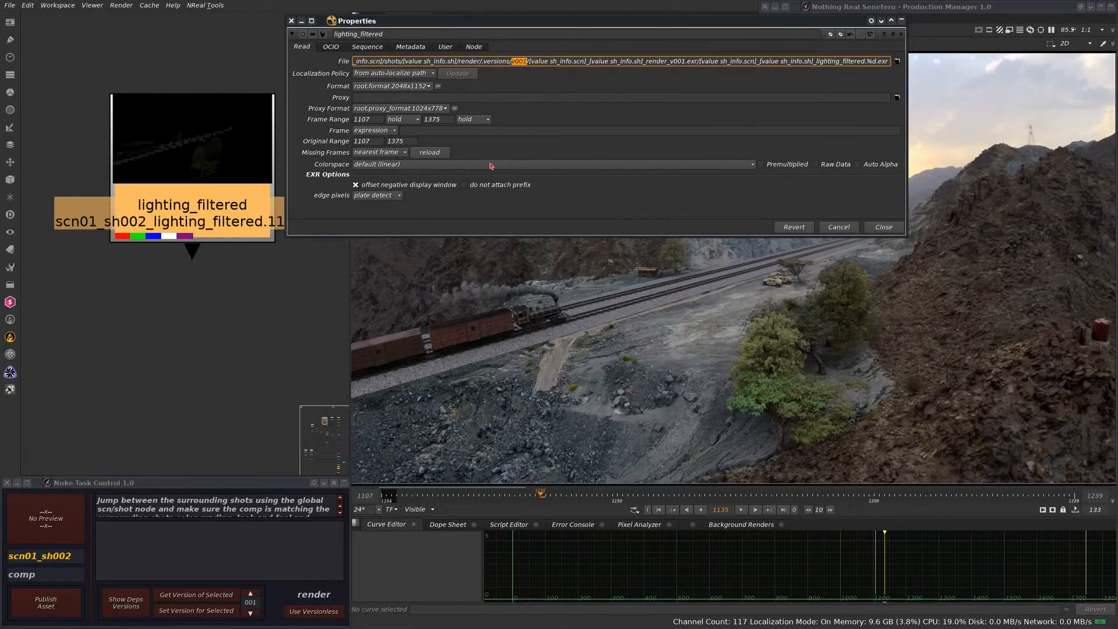
# Switch the lighting_filtered read node's file path to the versionless render, check the path, and close the properties.
pyautogui.click(314, 611)
pyautogui.click(488, 63)
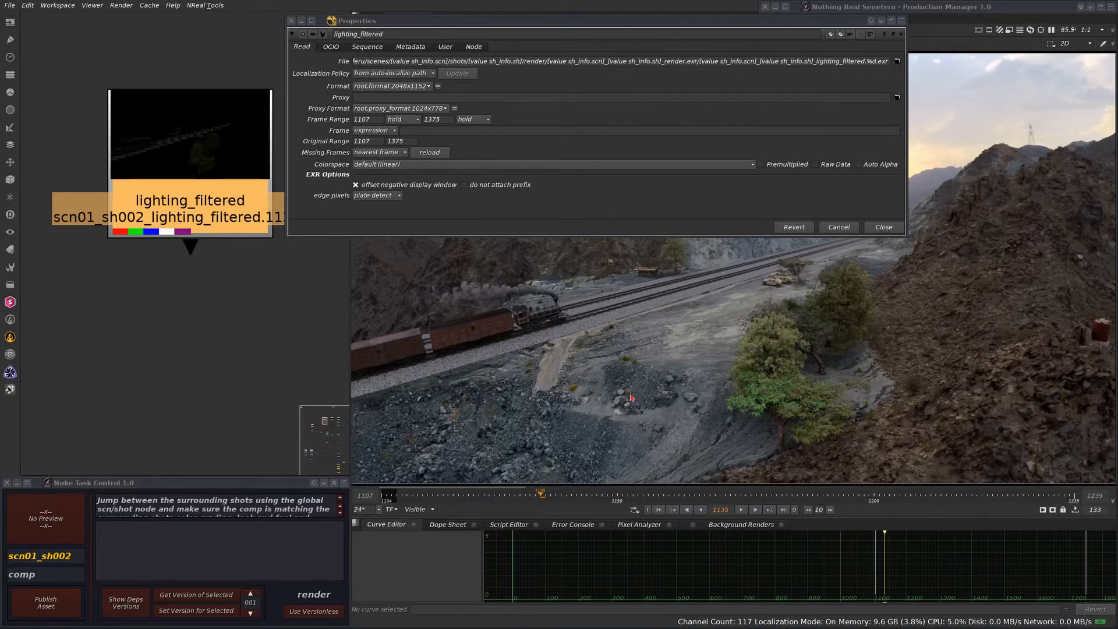
pyautogui.click(882, 228)
pyautogui.scroll(-8, 241, 322)
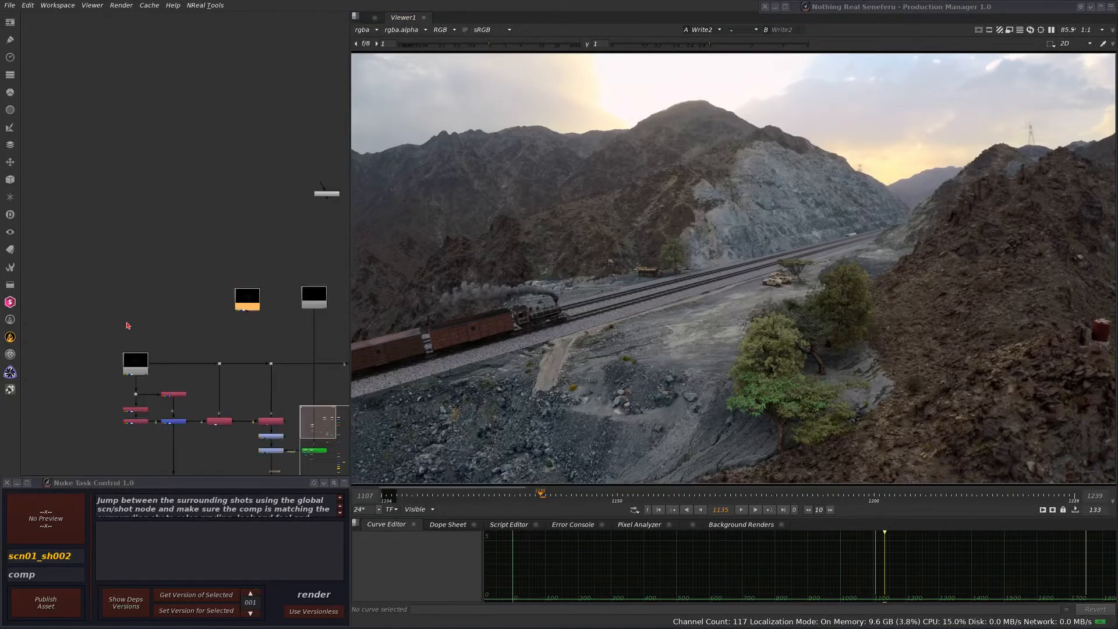
# Open the lighting_material read node's properties, widen them, examine the version folder in its file path, and close the properties.
pyautogui.scroll(4, 199, 317)
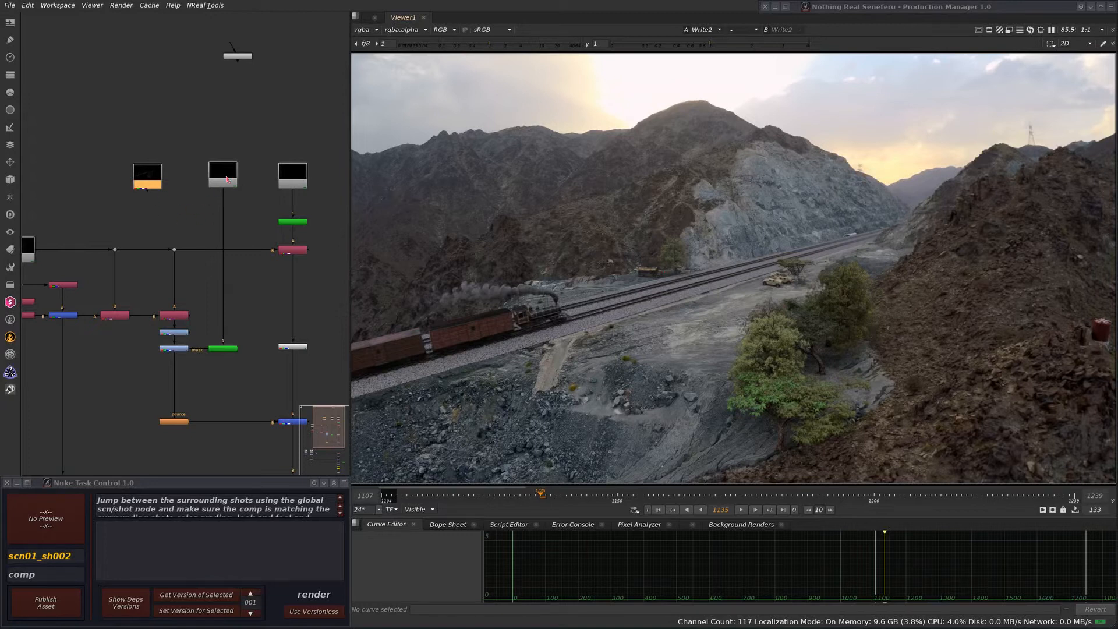
pyautogui.scroll(5, 227, 180)
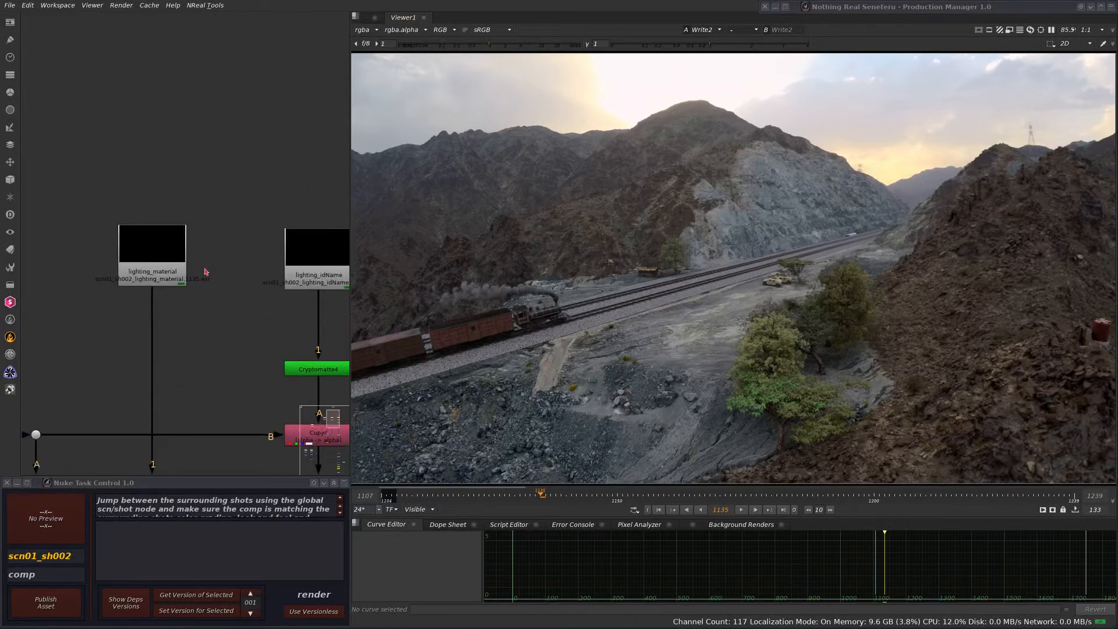
pyautogui.doubleClick(168, 260)
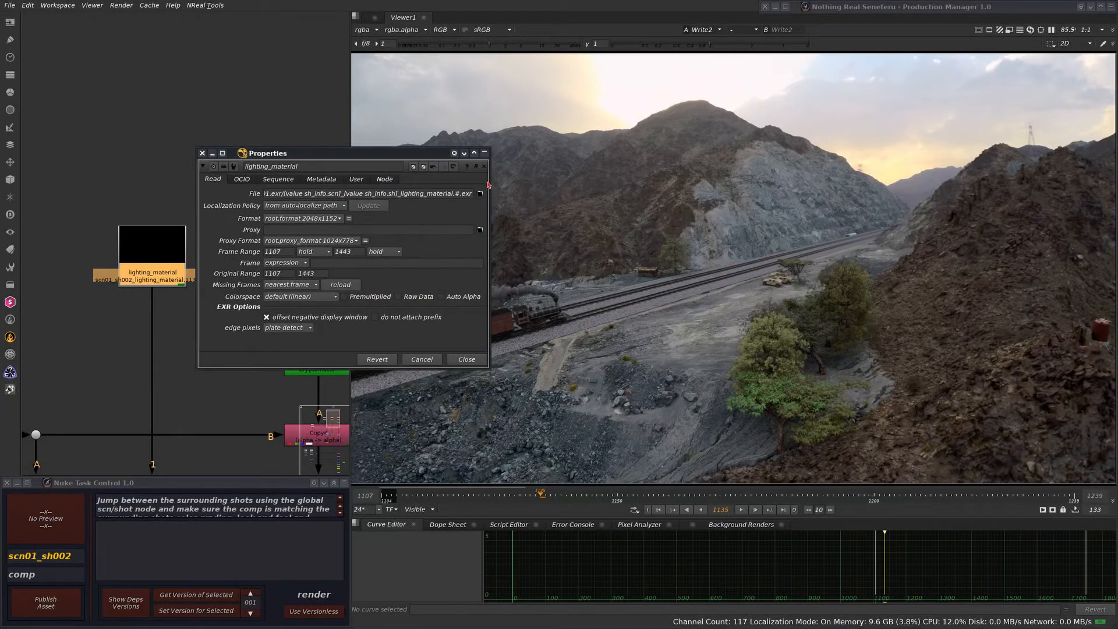
pyautogui.moveTo(495, 179); pyautogui.dragTo(831, 179)
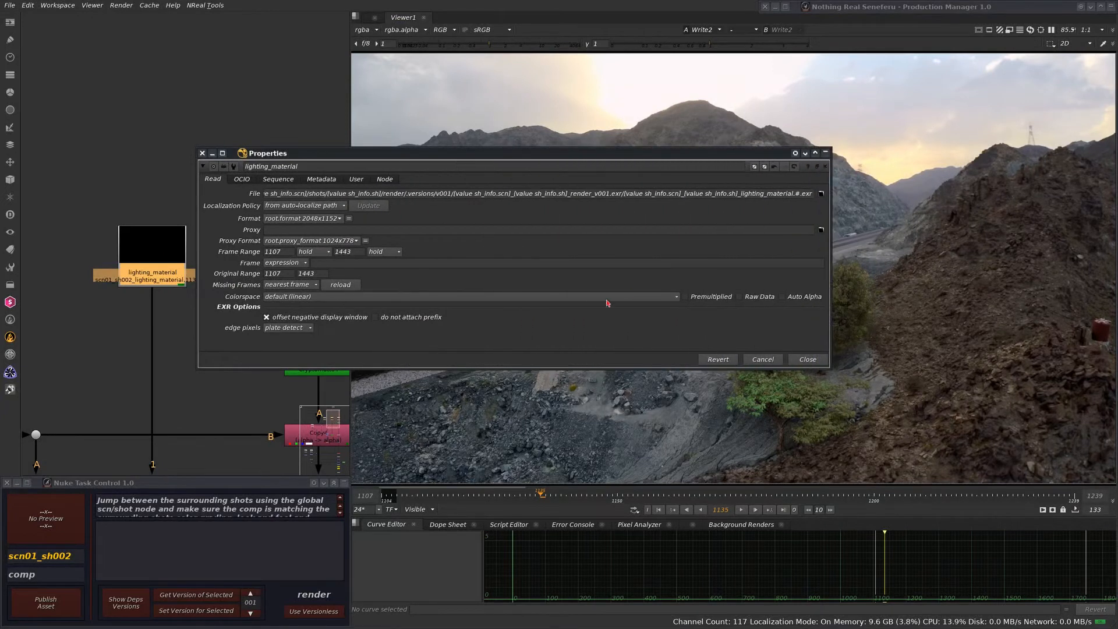
pyautogui.moveTo(407, 194); pyautogui.dragTo(454, 193)
pyautogui.click(202, 153)
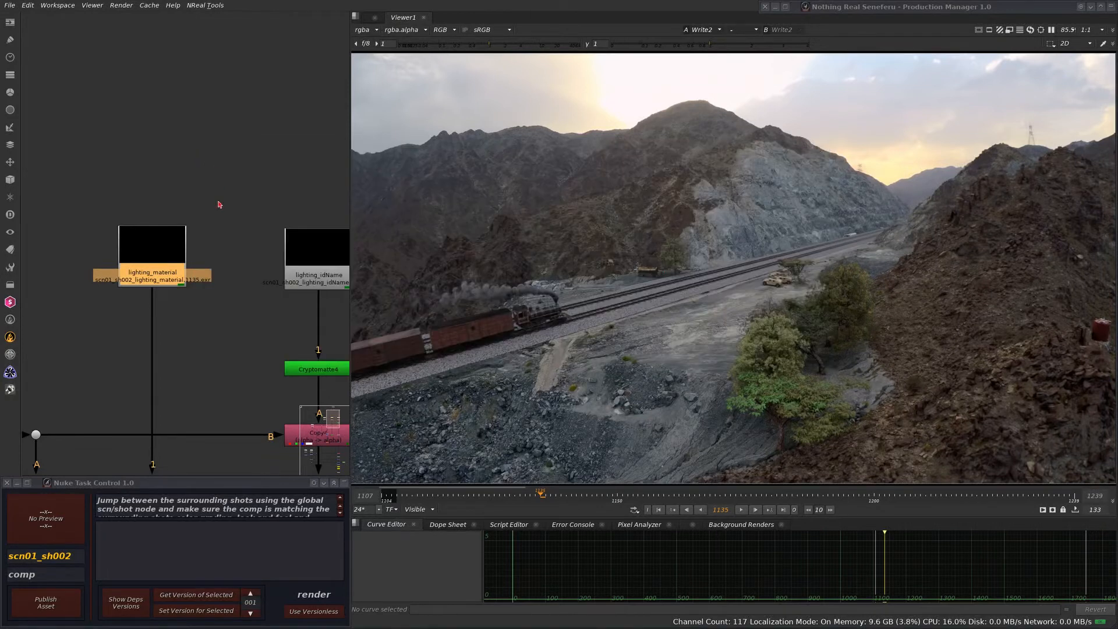
pyautogui.moveTo(180, 263); pyautogui.dragTo(243, 179, button='middle')
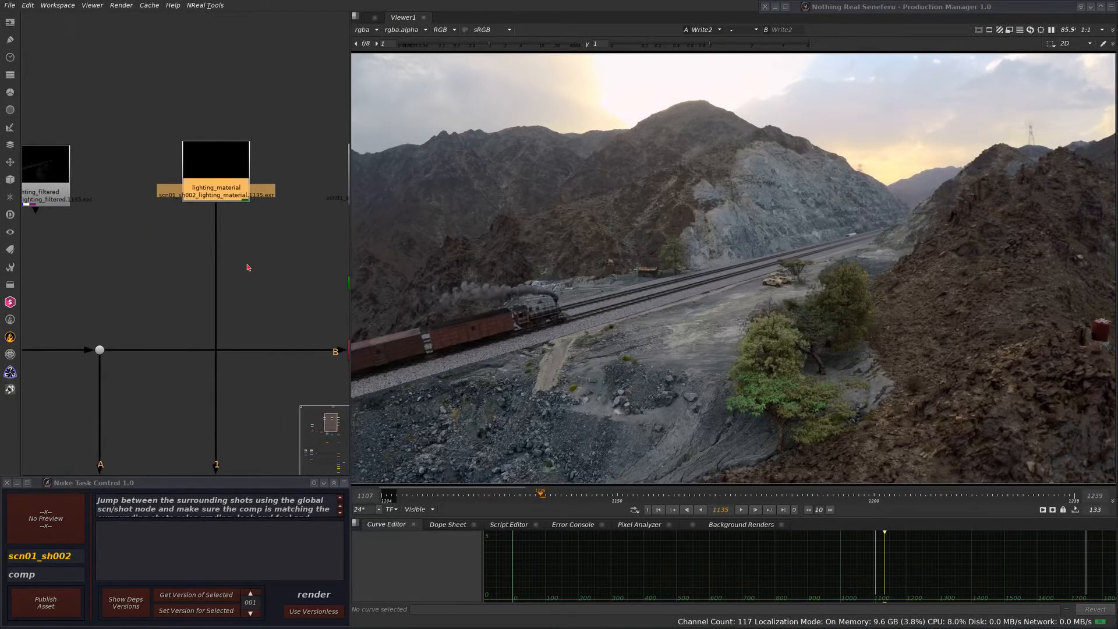
# Glance at the comp task's dependencies in Production Manager, and examine the node graph from the lighting inputs down to the final output nodes.
pyautogui.click(1113, 5)
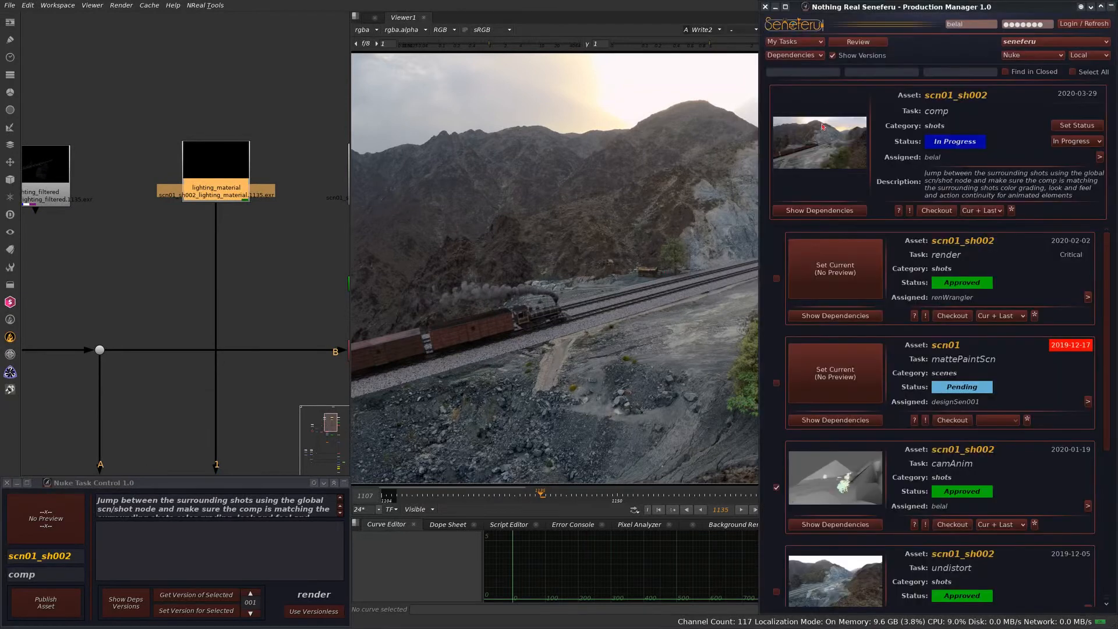
pyautogui.click(1112, 7)
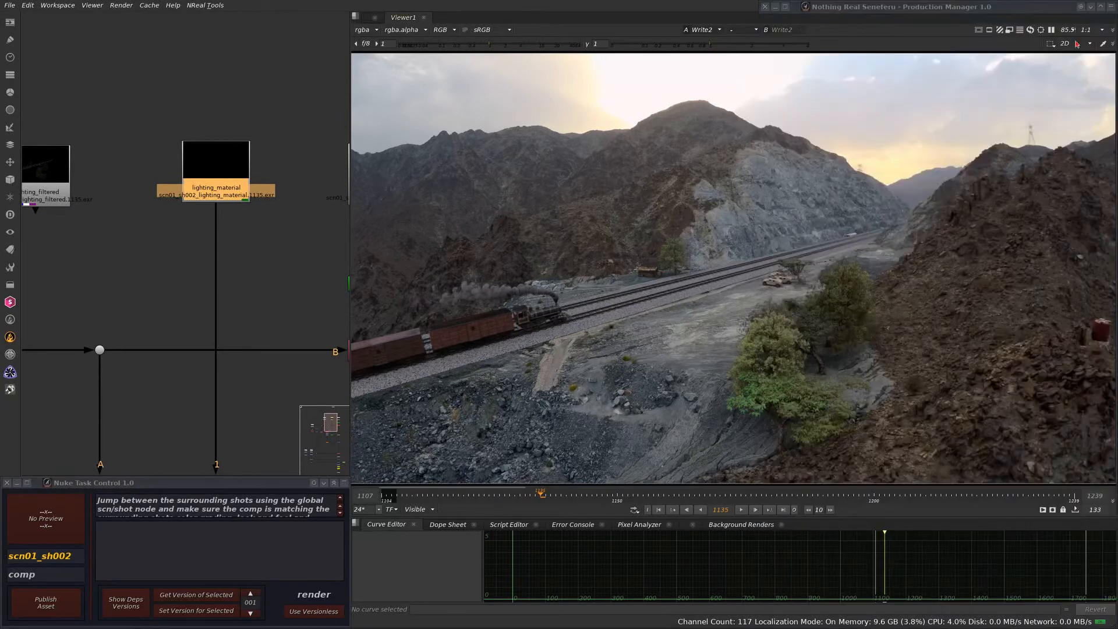
pyautogui.scroll(-5, 201, 287)
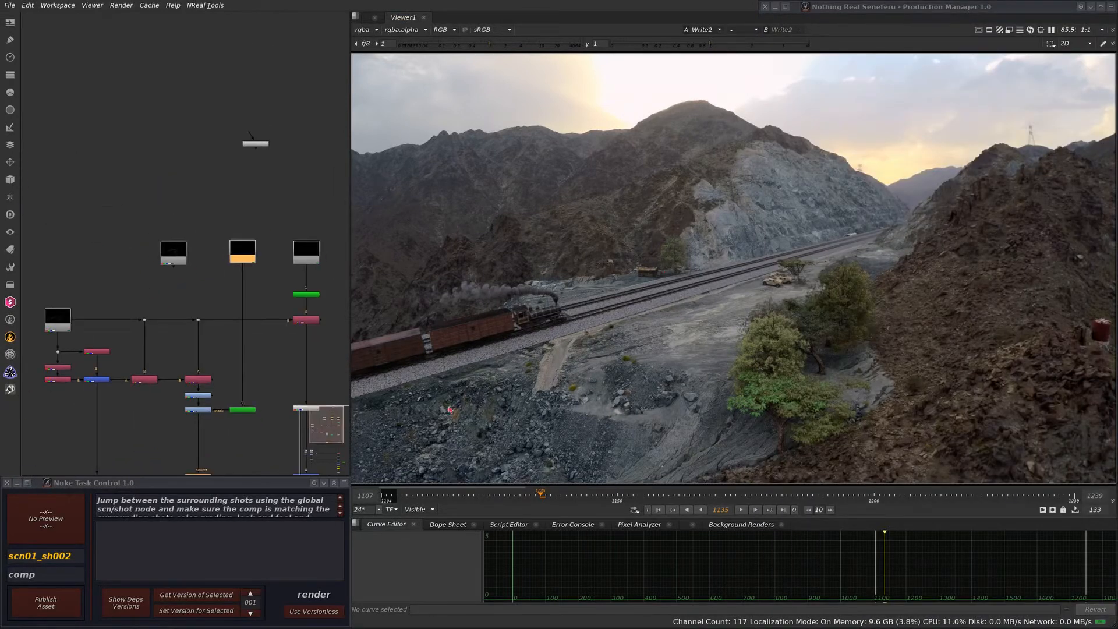
pyautogui.moveTo(250, 376); pyautogui.dragTo(217, 226, button='middle')
pyautogui.scroll(-7, 241, 260)
pyautogui.scroll(8, 218, 226)
pyautogui.scroll(2, 244, 230)
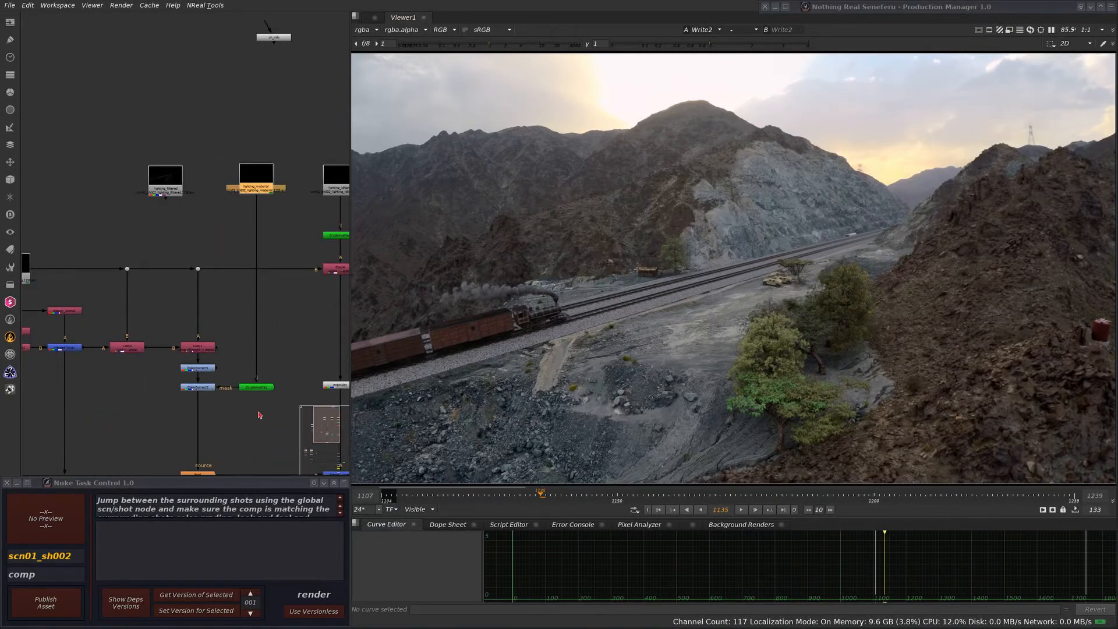
pyautogui.scroll(2, 274, 348)
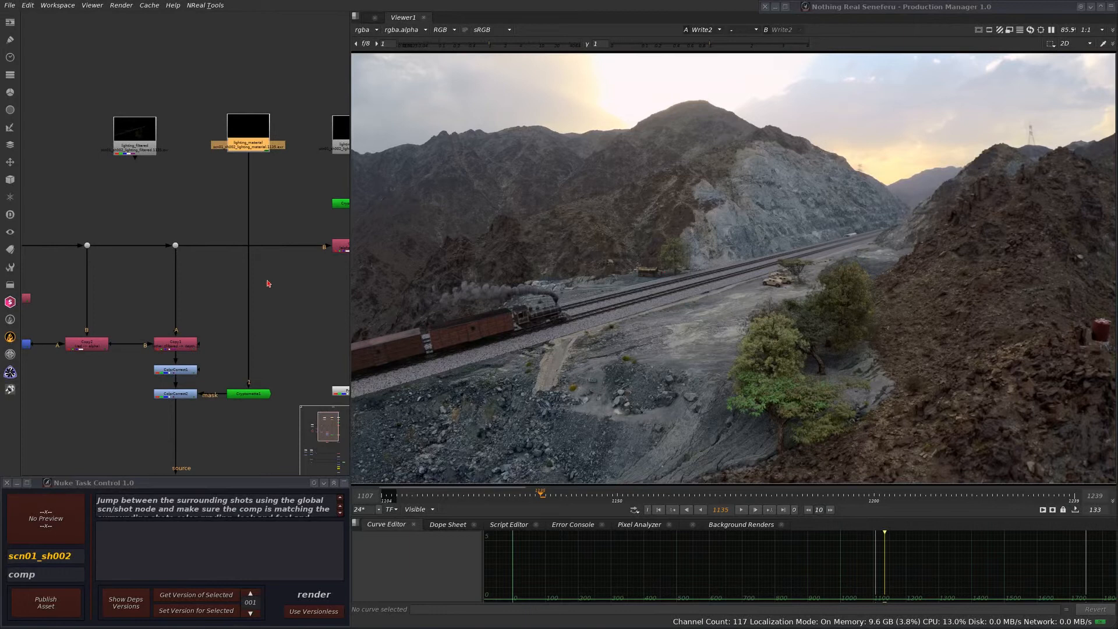
pyautogui.scroll(-5, 270, 356)
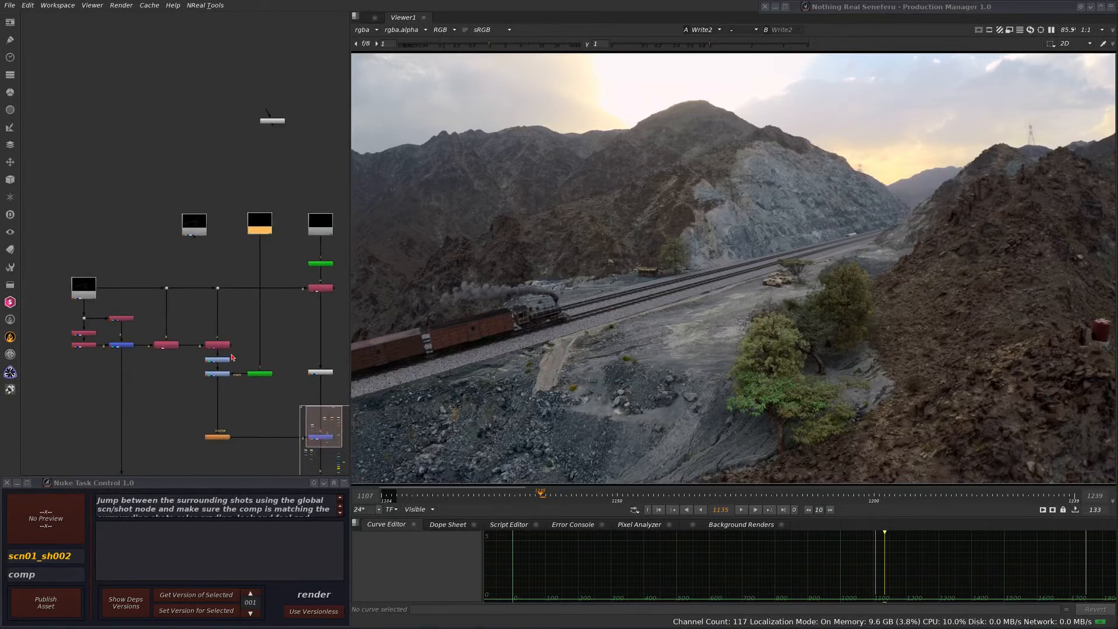
pyautogui.moveTo(276, 443); pyautogui.dragTo(219, 256, button='middle')
pyautogui.scroll(-2, 239, 335)
pyautogui.scroll(-2, 227, 318)
pyautogui.scroll(-1, 226, 320)
pyautogui.moveTo(227, 320); pyautogui.dragTo(236, 295, button='middle')
# View the scn01_sh002 comp task's notes in Production Manager, compare them with the comp's lighting branches, and close the notes.
pyautogui.click(1111, 7)
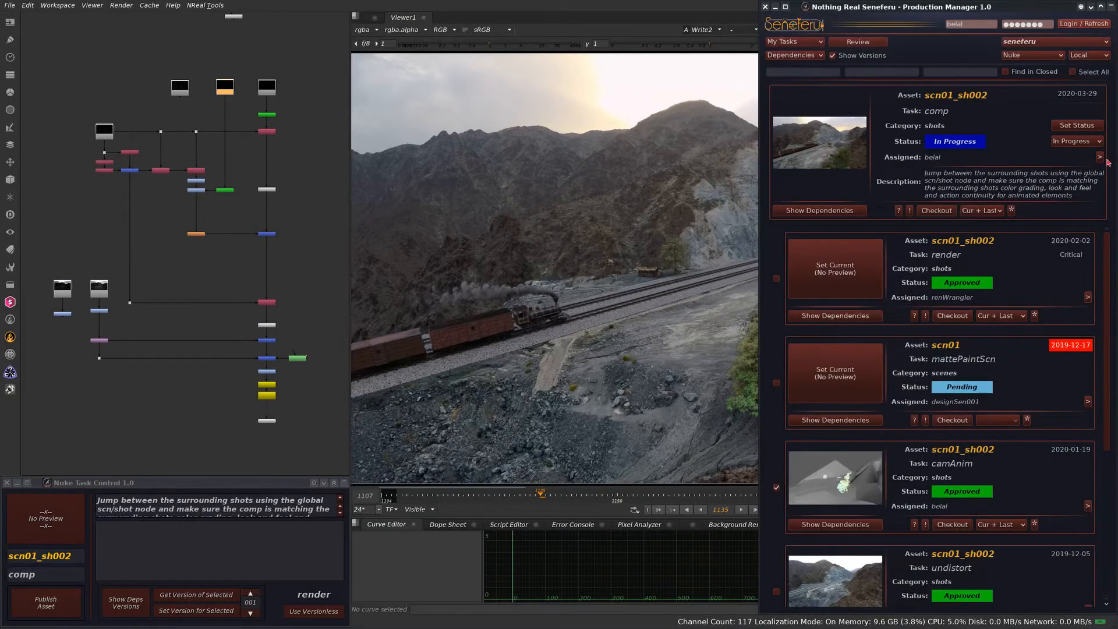
pyautogui.click(1099, 156)
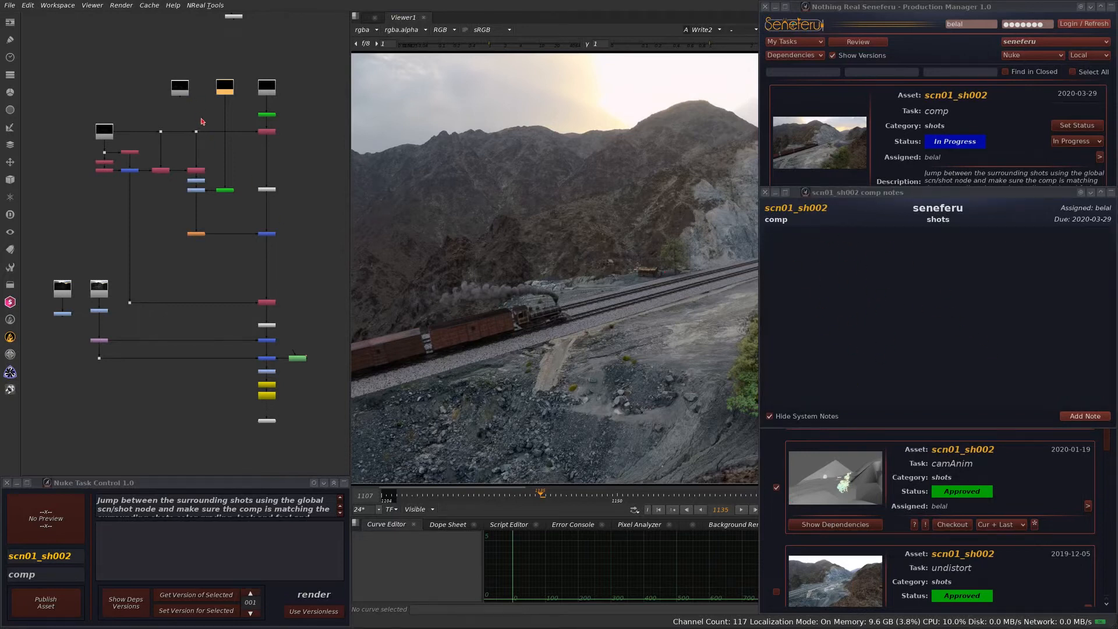
pyautogui.scroll(6, 202, 122)
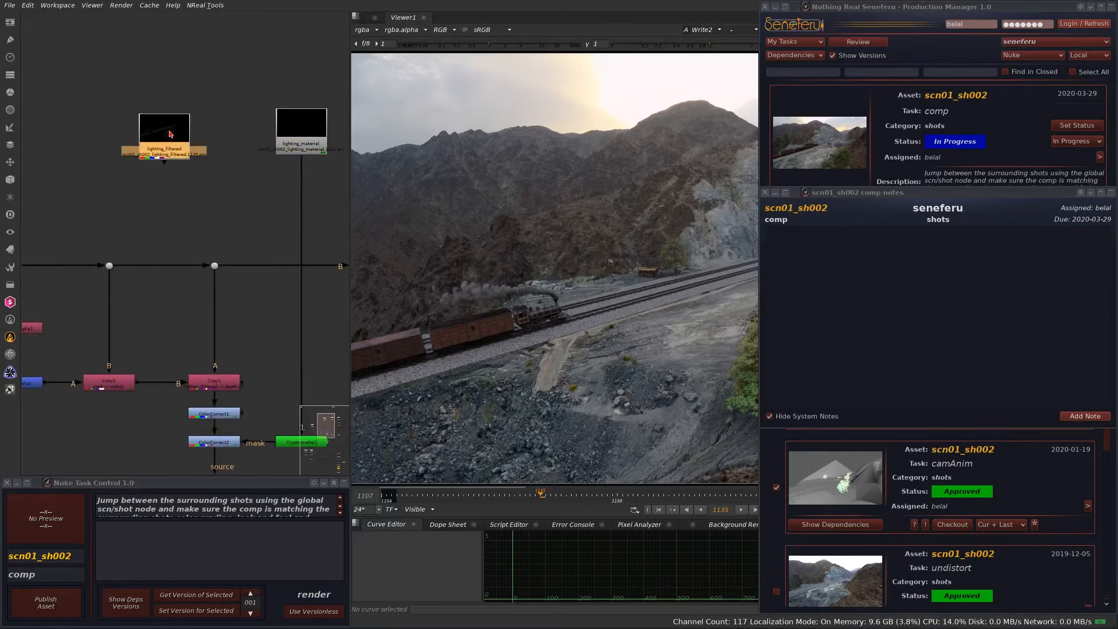
pyautogui.moveTo(273, 413); pyautogui.dragTo(136, 124, button='middle')
pyautogui.moveTo(268, 379); pyautogui.dragTo(151, 175, button='middle')
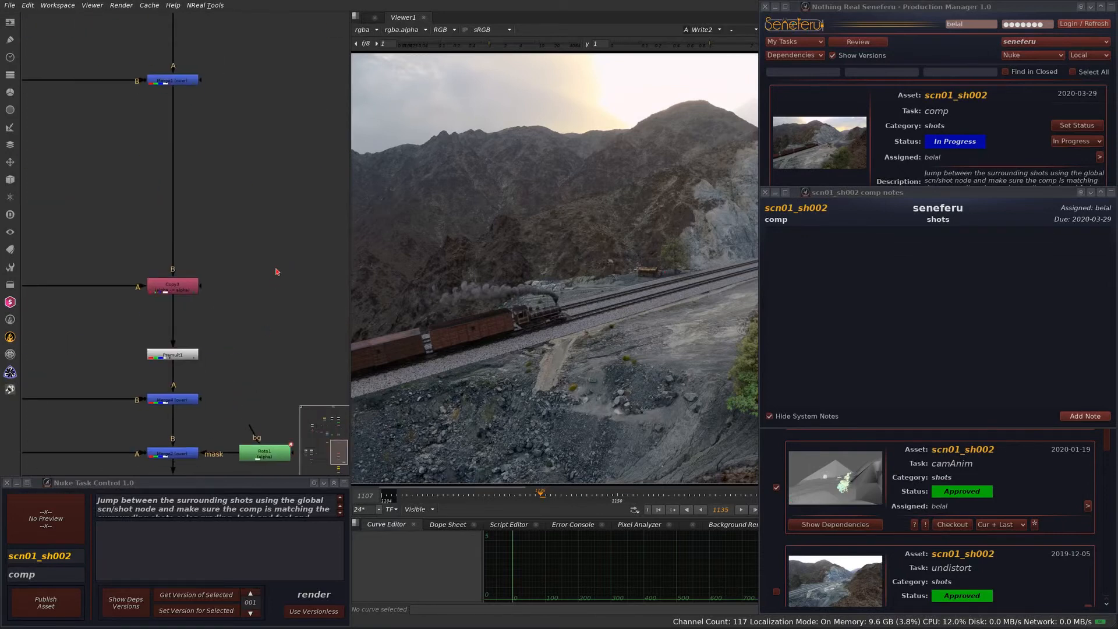
pyautogui.moveTo(161, 79); pyautogui.dragTo(286, 396, button='middle')
pyautogui.moveTo(112, 64); pyautogui.dragTo(202, 240, button='middle')
pyautogui.moveTo(119, 195); pyautogui.dragTo(177, 133, button='middle')
pyautogui.click(765, 192)
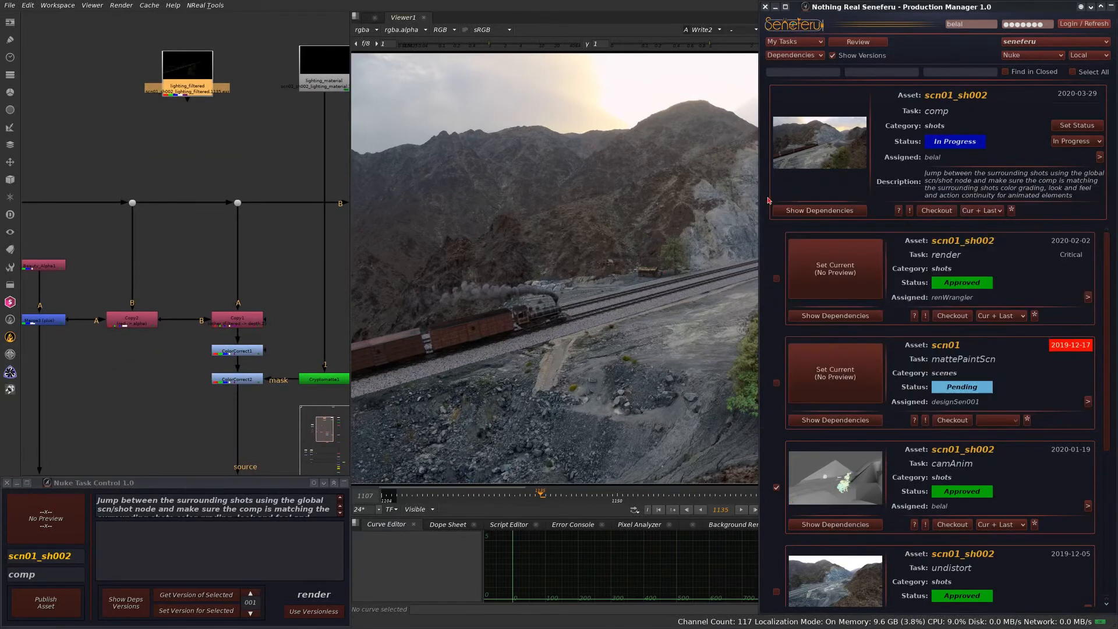
# Review the lighting_filtered read node alongside the comp task's render dependency, and collapse Production Manager.
pyautogui.moveTo(1106, 296)
pyautogui.mouseDown()
pyautogui.moveTo(1106, 437)
pyautogui.moveTo(1104, 279)
pyautogui.mouseUp()
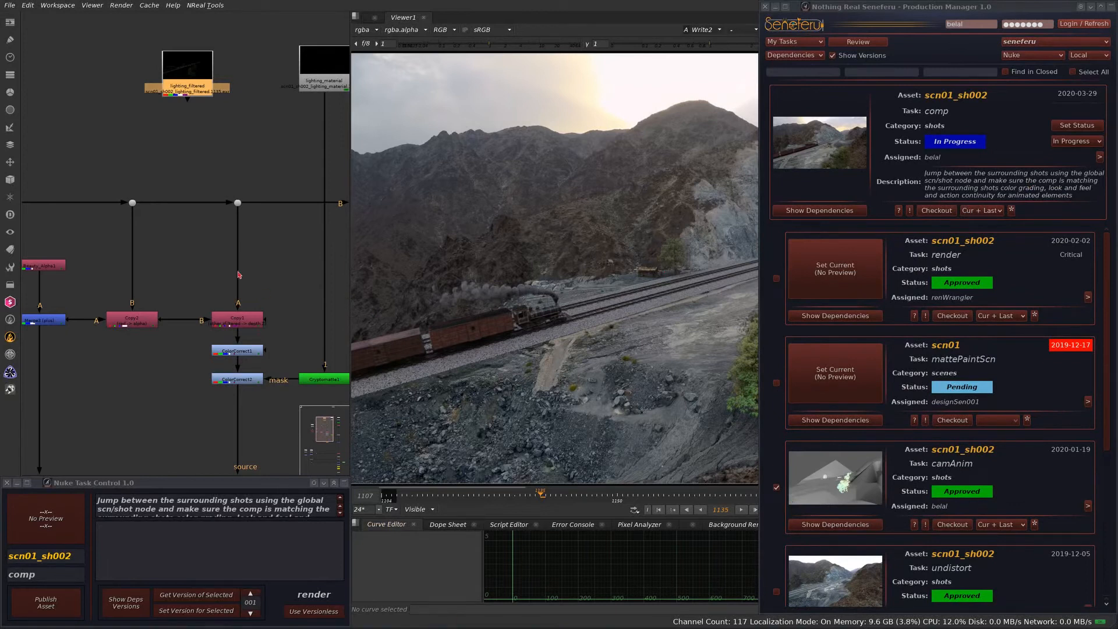
pyautogui.scroll(-5, 231, 282)
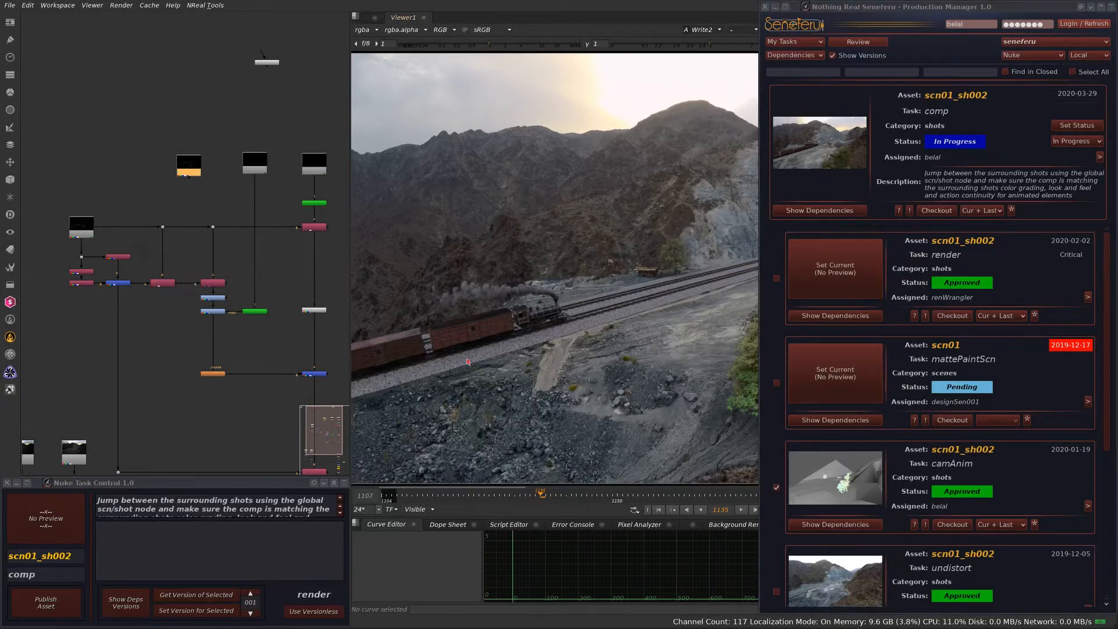
pyautogui.scroll(6, 204, 162)
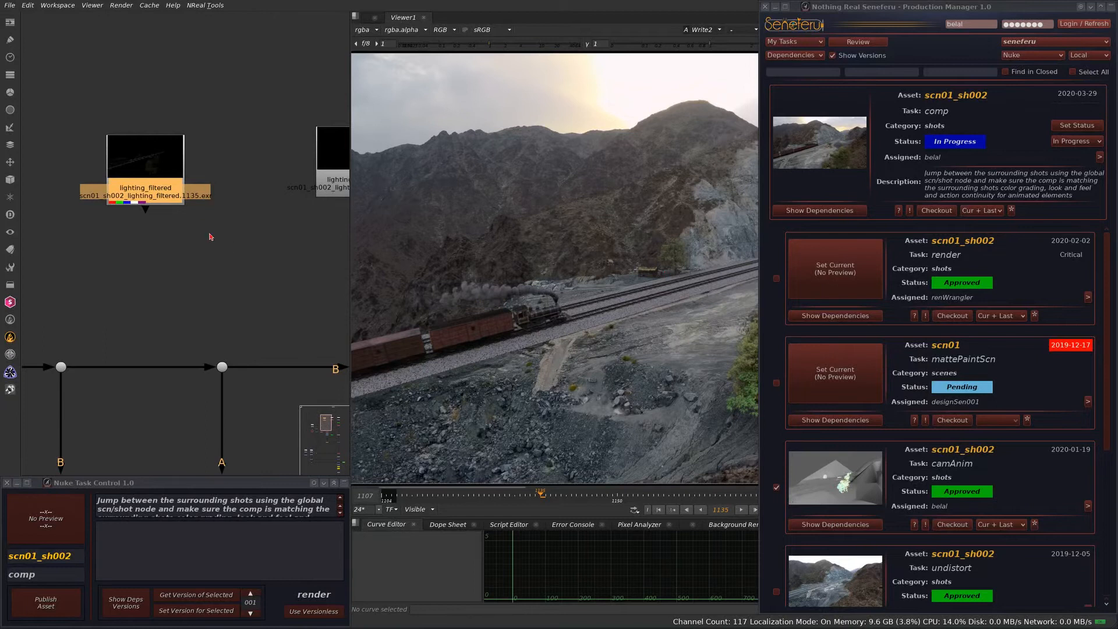
pyautogui.scroll(-3, 201, 232)
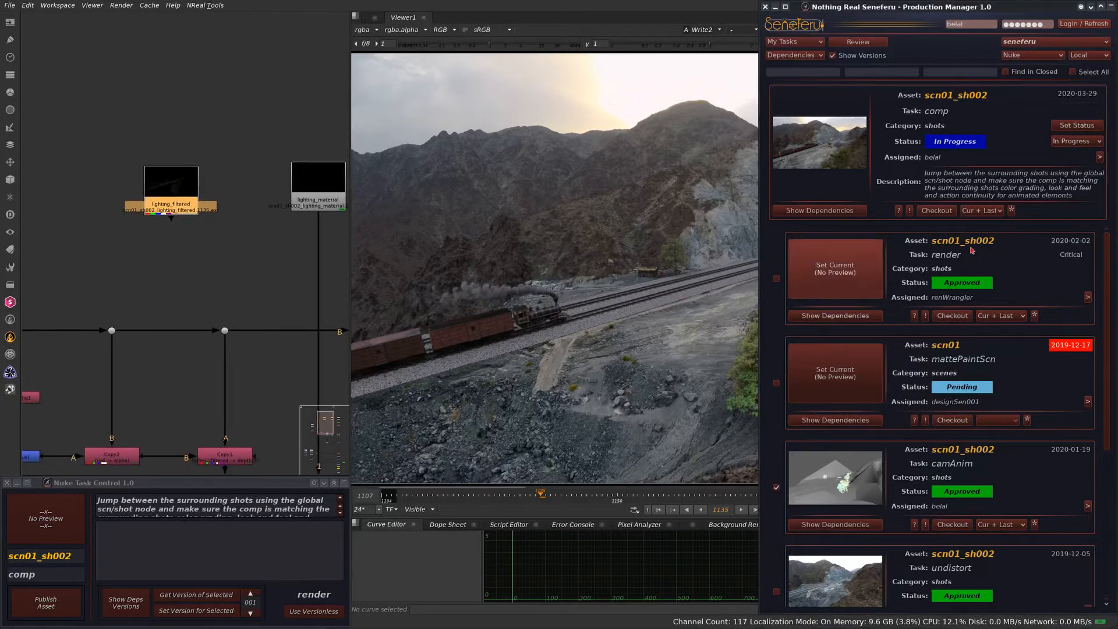
pyautogui.click(1110, 7)
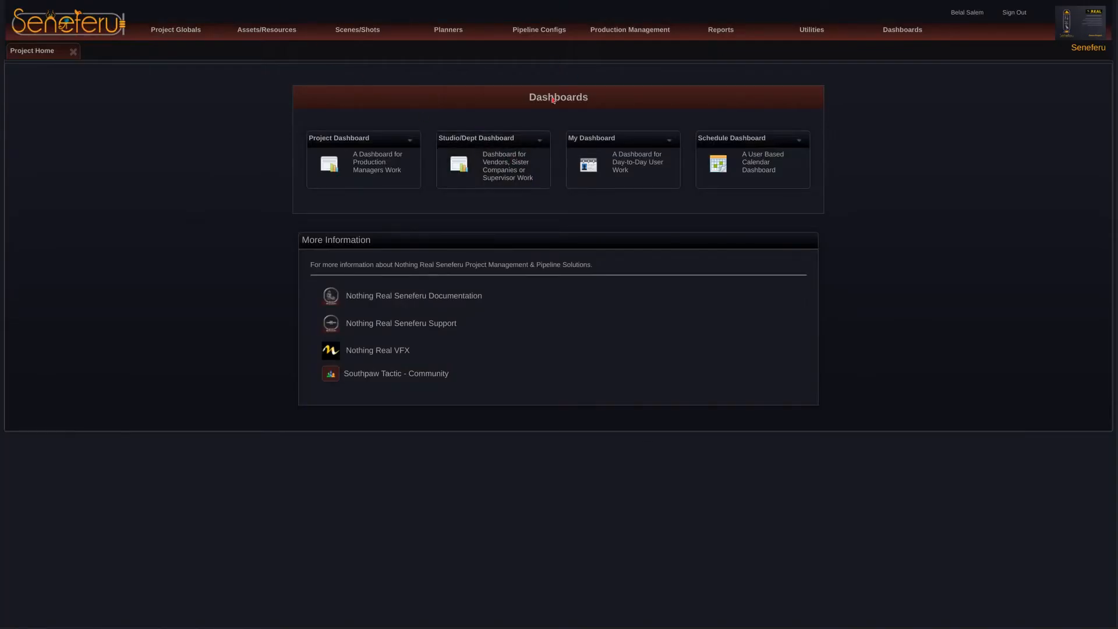
# Open Processes Control from the pipeline configurations on the Seneferu web site and search the processes for comp.
pyautogui.click(559, 33)
pyautogui.click(564, 47)
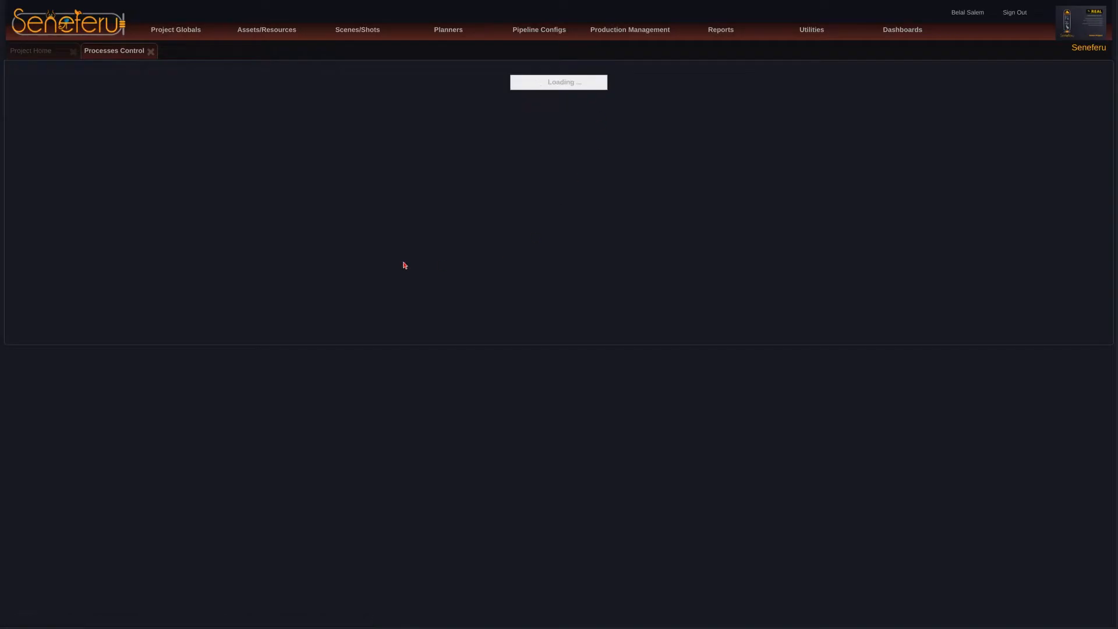
pyautogui.click(93, 81)
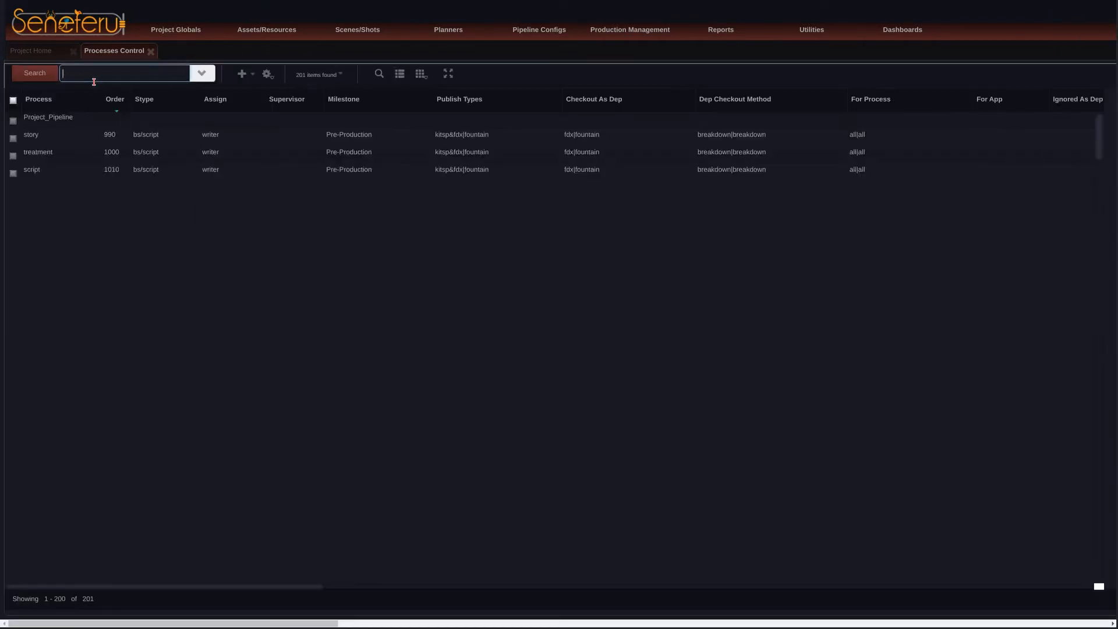
pyautogui.write('cdmp')
pyautogui.press('Return')
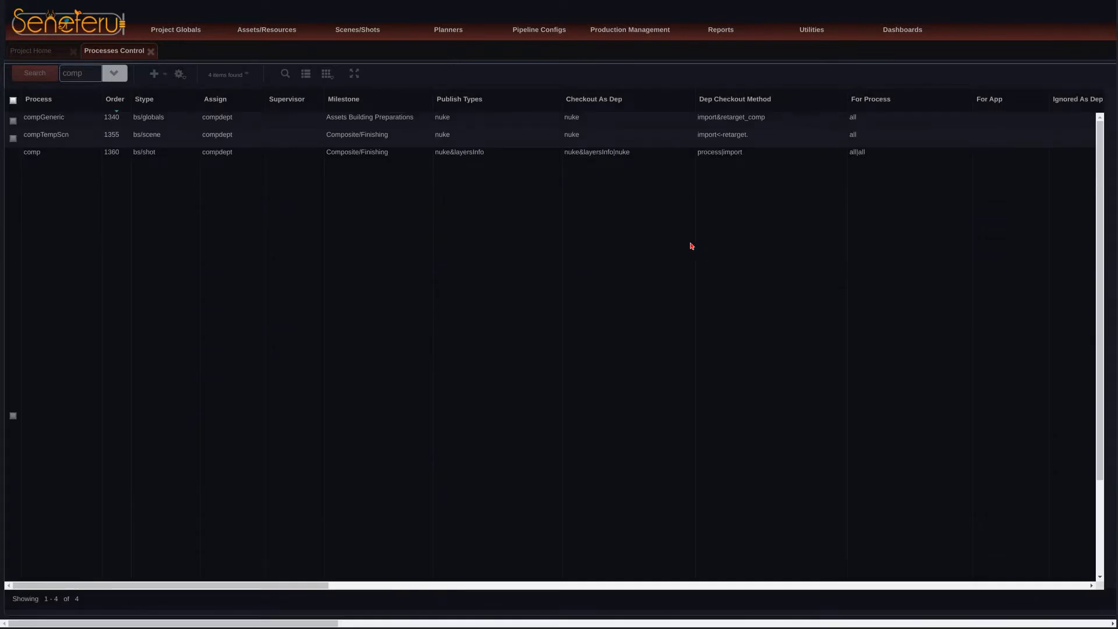
# Widen the Use Namespace and Use Versioned Deps columns of the process table until their full headings can be read.
pyautogui.middleClick(738, 245)
pyautogui.middleClick(740, 206)
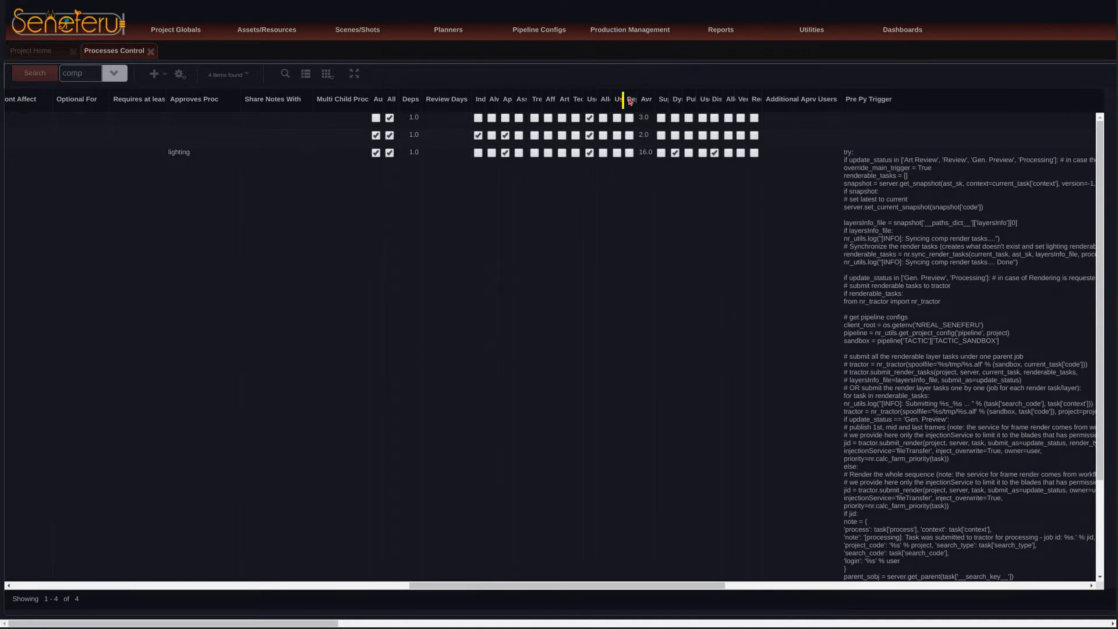
pyautogui.moveTo(630, 102); pyautogui.dragTo(641, 102)
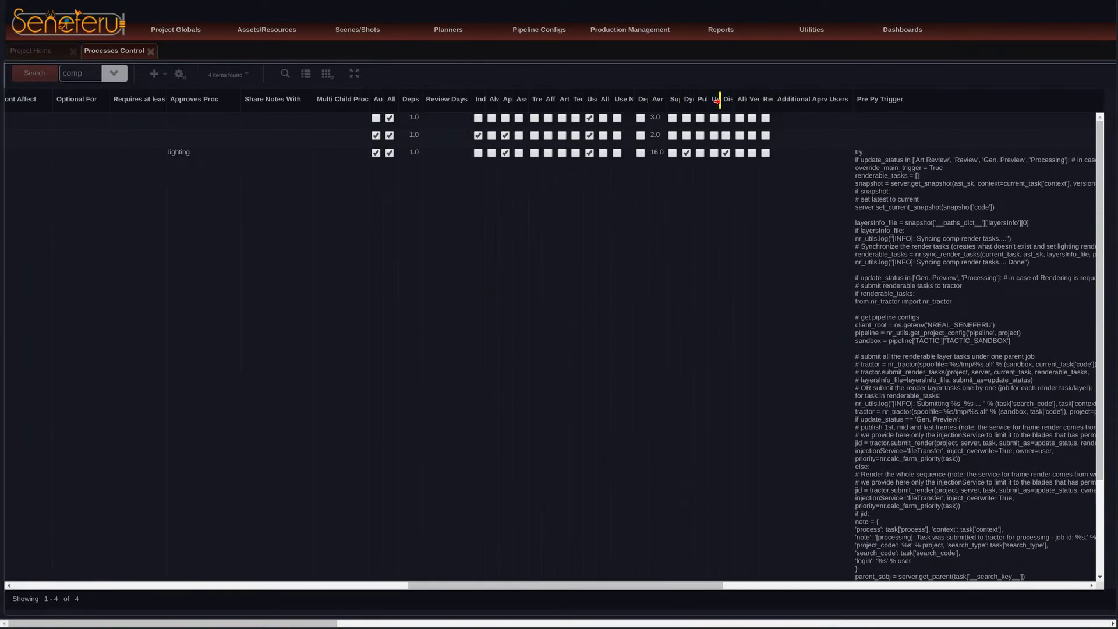
pyautogui.moveTo(717, 100); pyautogui.dragTo(782, 100)
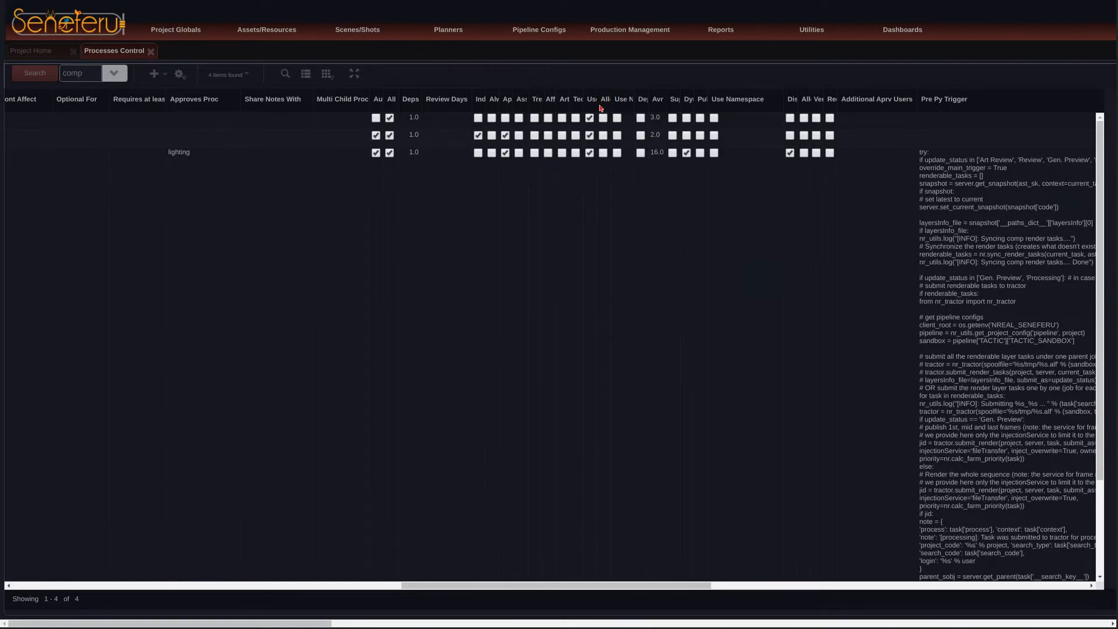
pyautogui.moveTo(595, 99); pyautogui.dragTo(672, 108)
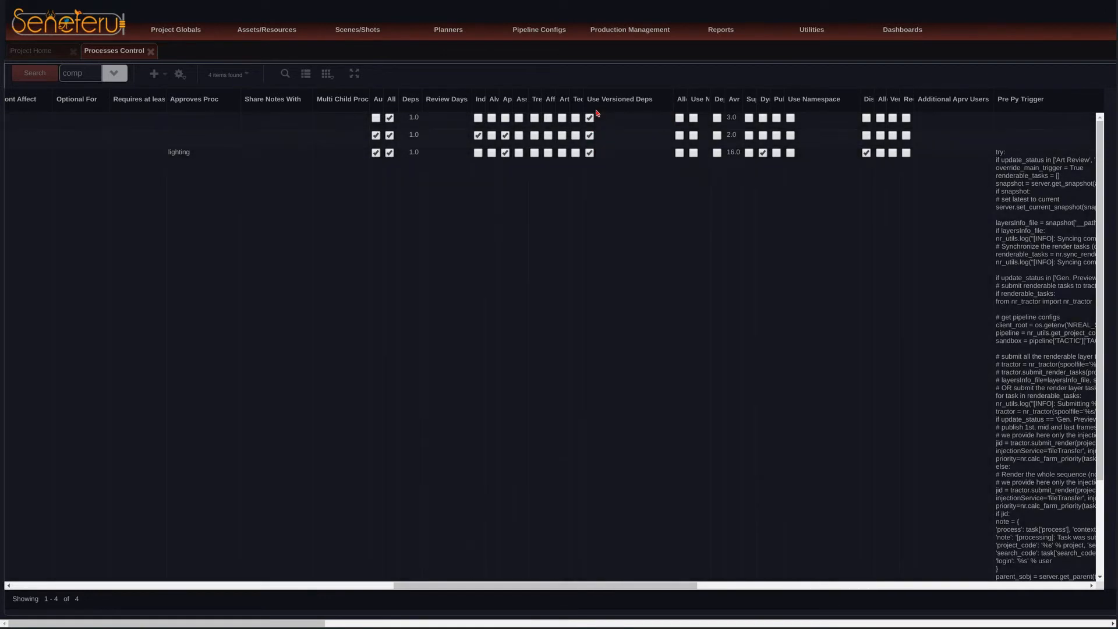
# Check the Use Versioned Deps setting against the comp process's row and its other settings, and close Processes Control.
pyautogui.hscroll(-8, 606, 139)
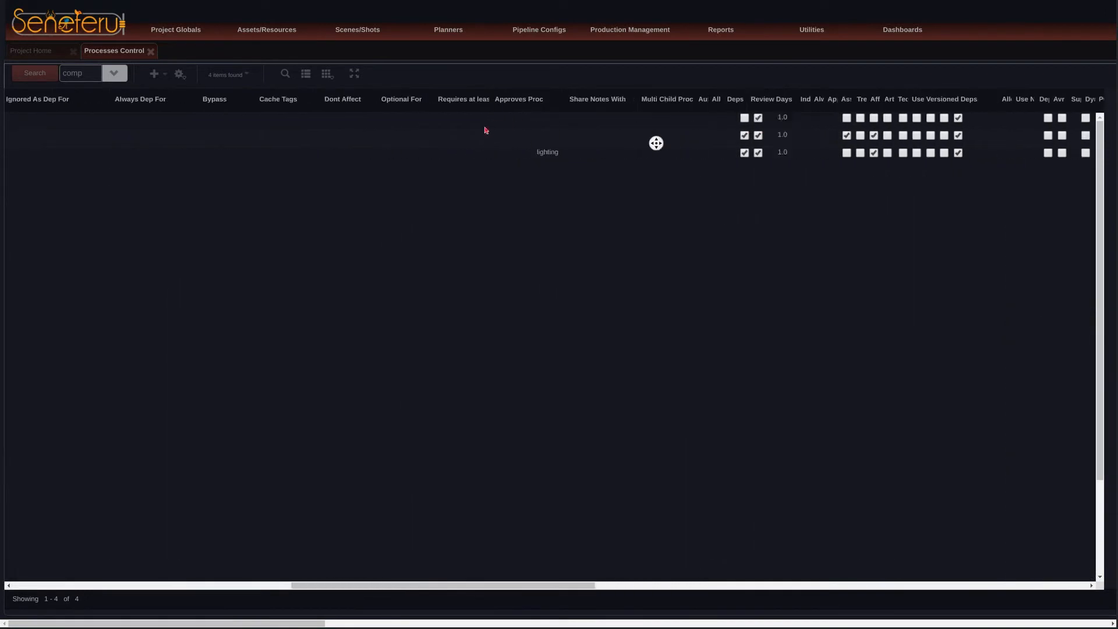
pyautogui.moveTo(572, 305)
pyautogui.mouseDown(button='middle')
pyautogui.moveTo(325, 262)
pyautogui.moveTo(100, 195)
pyautogui.mouseUp(button='middle')
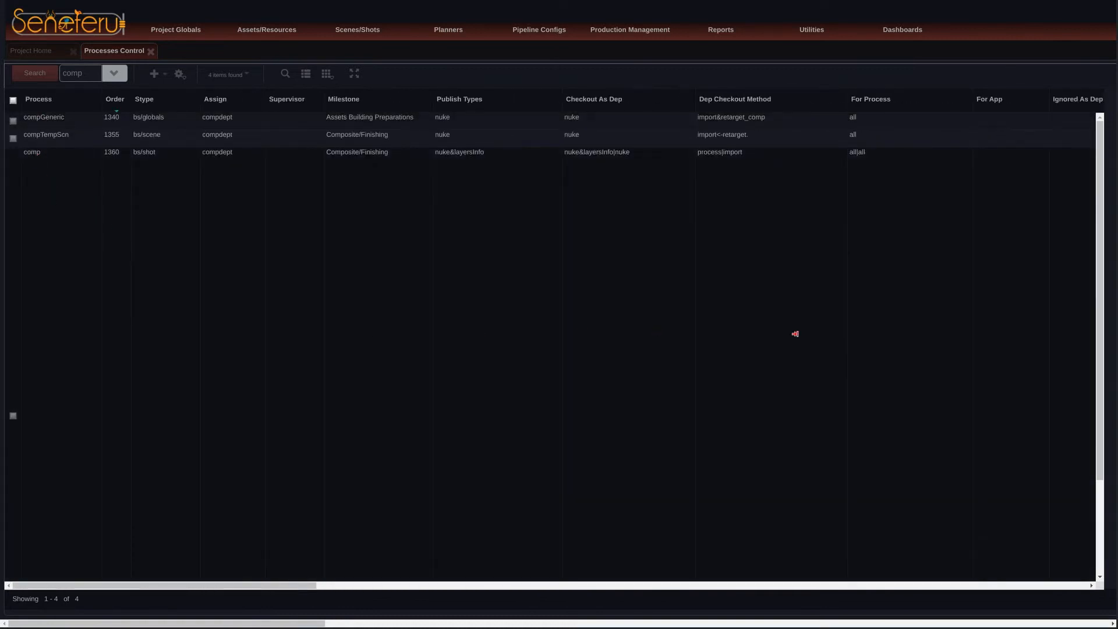
pyautogui.moveTo(759, 332); pyautogui.dragTo(1024, 376, button='middle')
pyautogui.moveTo(824, 327); pyautogui.dragTo(870, 385, button='middle')
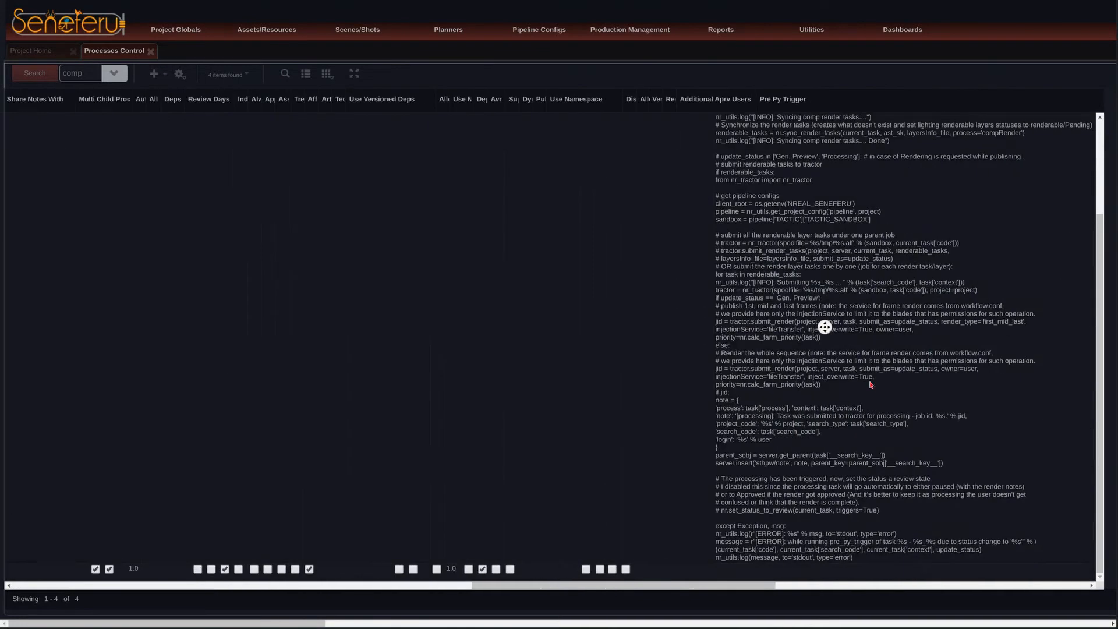
pyautogui.scroll(3, 489, 210)
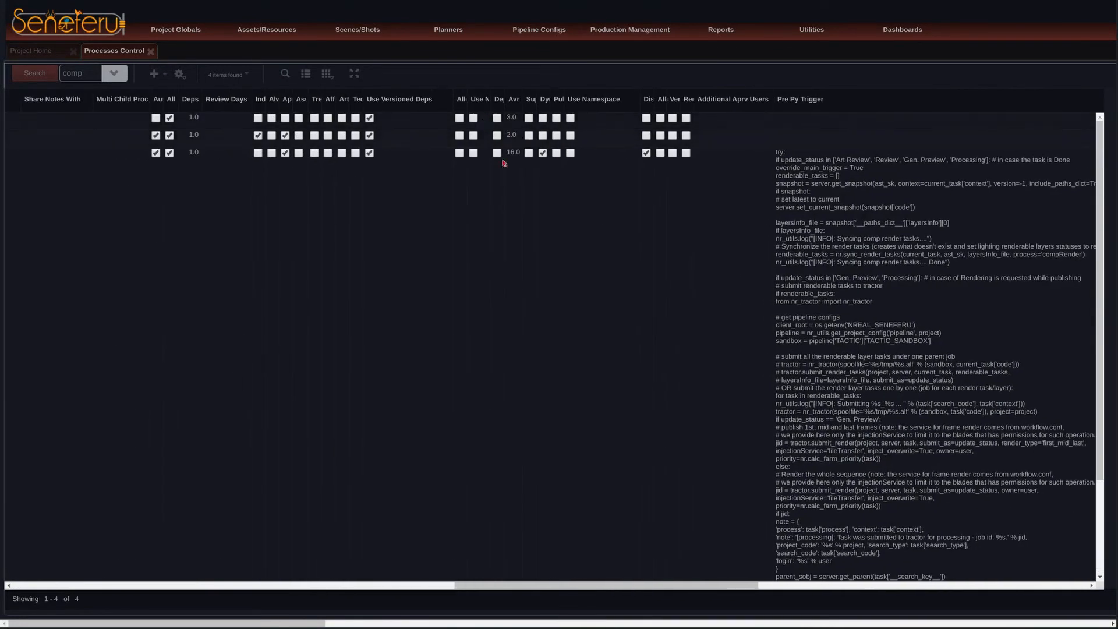
pyautogui.click(151, 51)
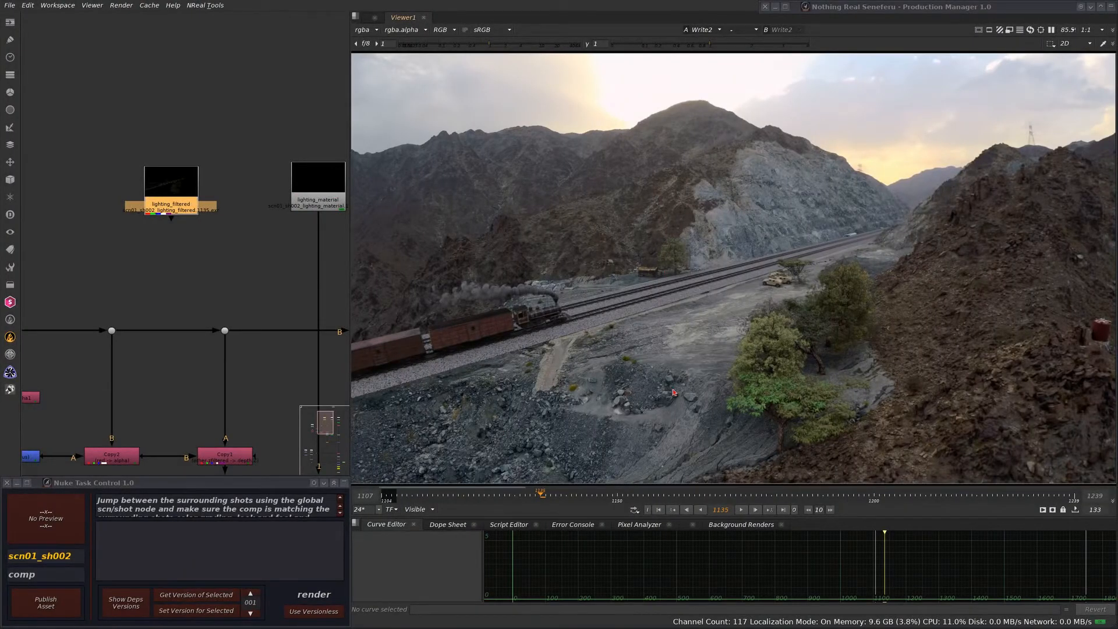
pyautogui.scroll(-3, 292, 340)
pyautogui.moveTo(288, 348); pyautogui.dragTo(211, 247, button='middle')
pyautogui.moveTo(233, 304); pyautogui.dragTo(233, 239, button='middle')
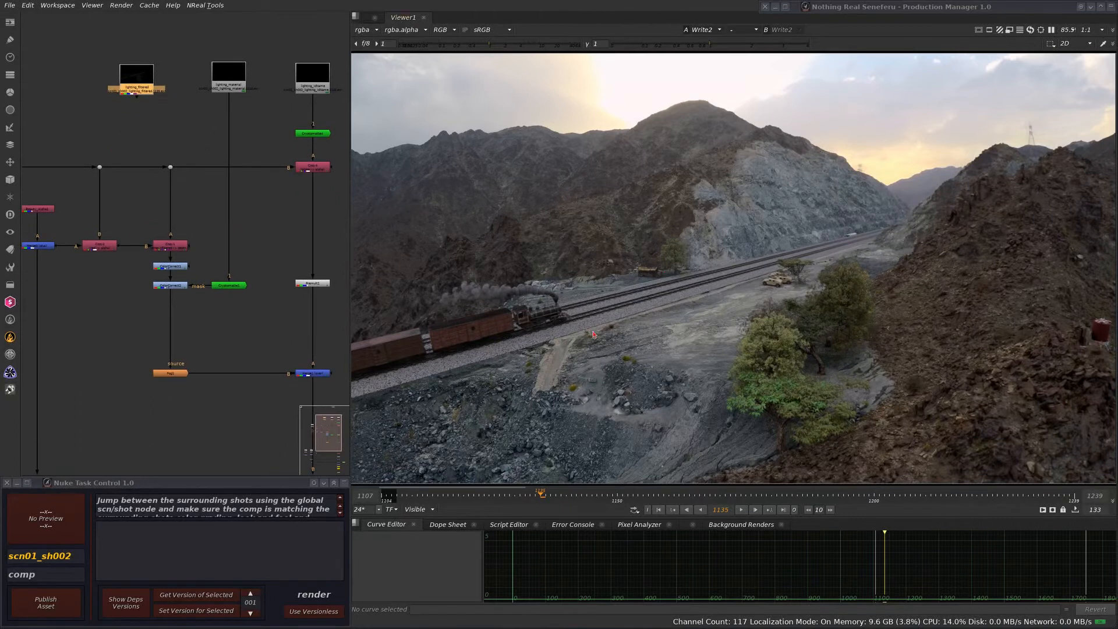
# Set the lighting_filtered read node to render version 001, checking its file path in its widened properties, and close the properties.
pyautogui.scroll(4, 159, 93)
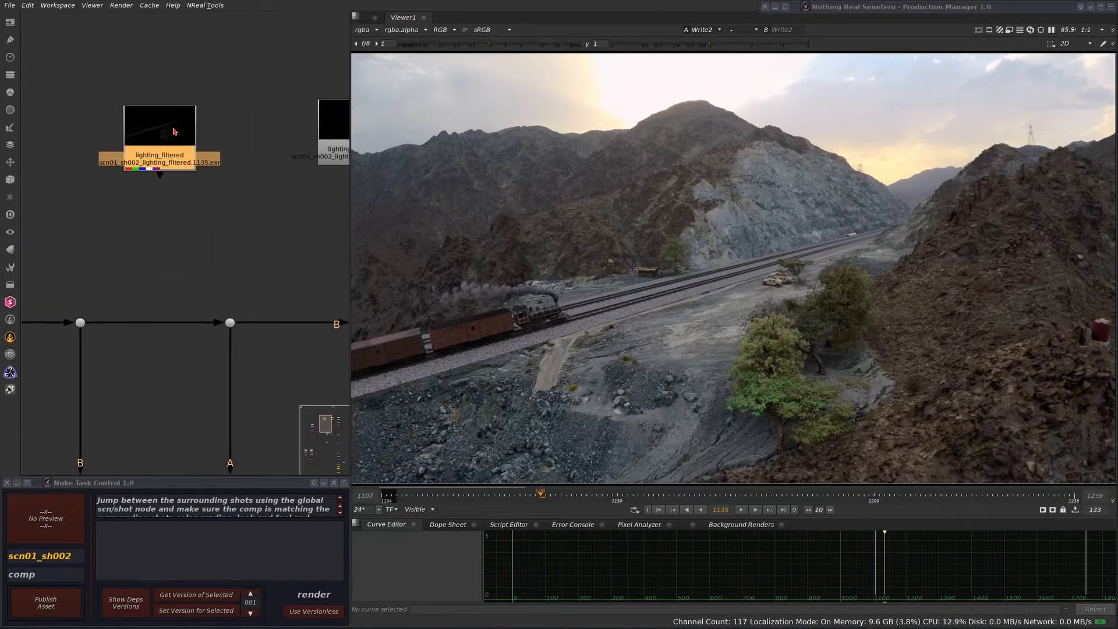
pyautogui.doubleClick(158, 140)
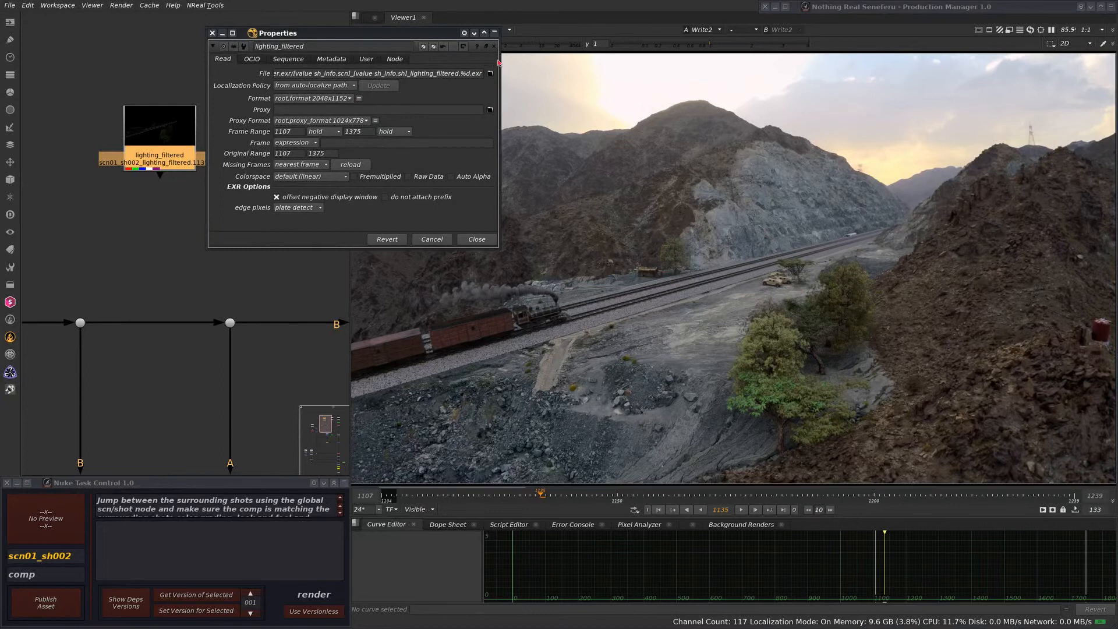
pyautogui.moveTo(555, 64); pyautogui.dragTo(853, 64)
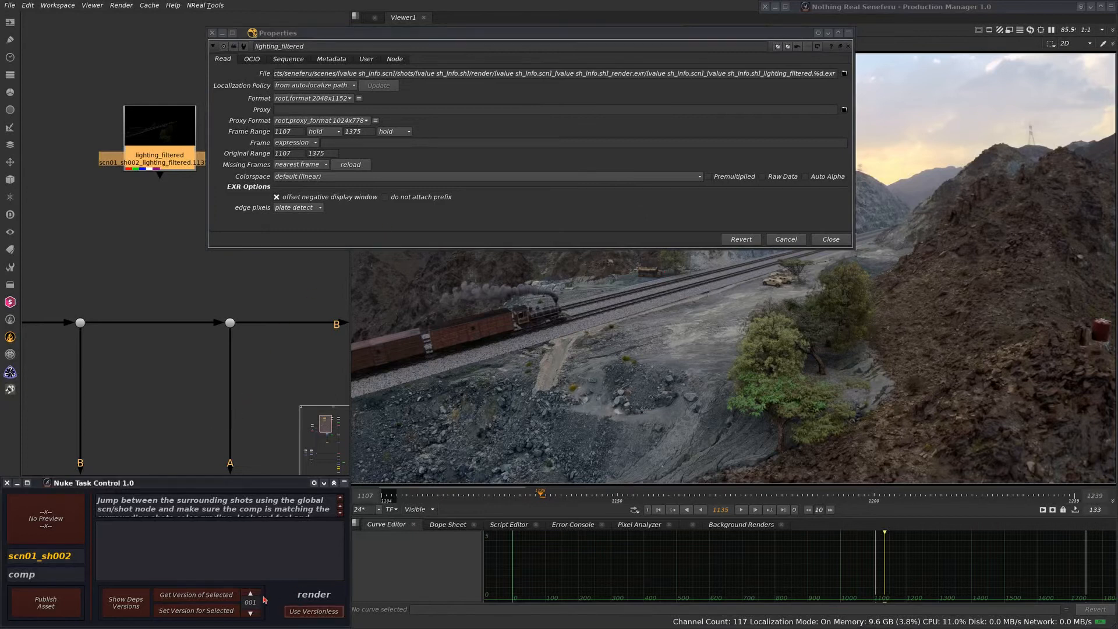
pyautogui.click(212, 611)
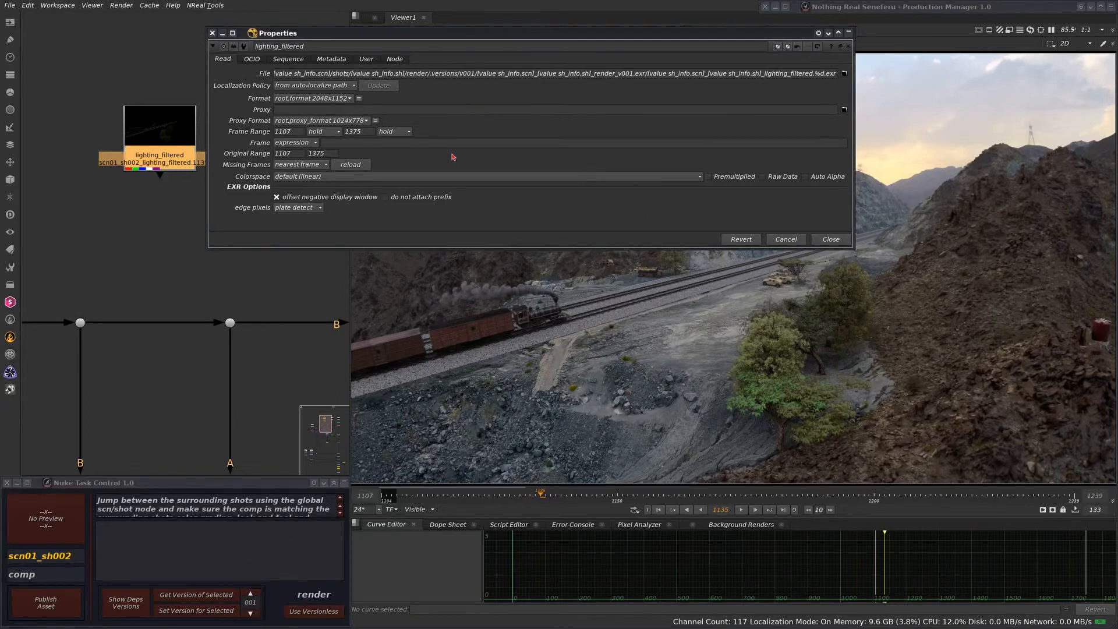
pyautogui.click(822, 238)
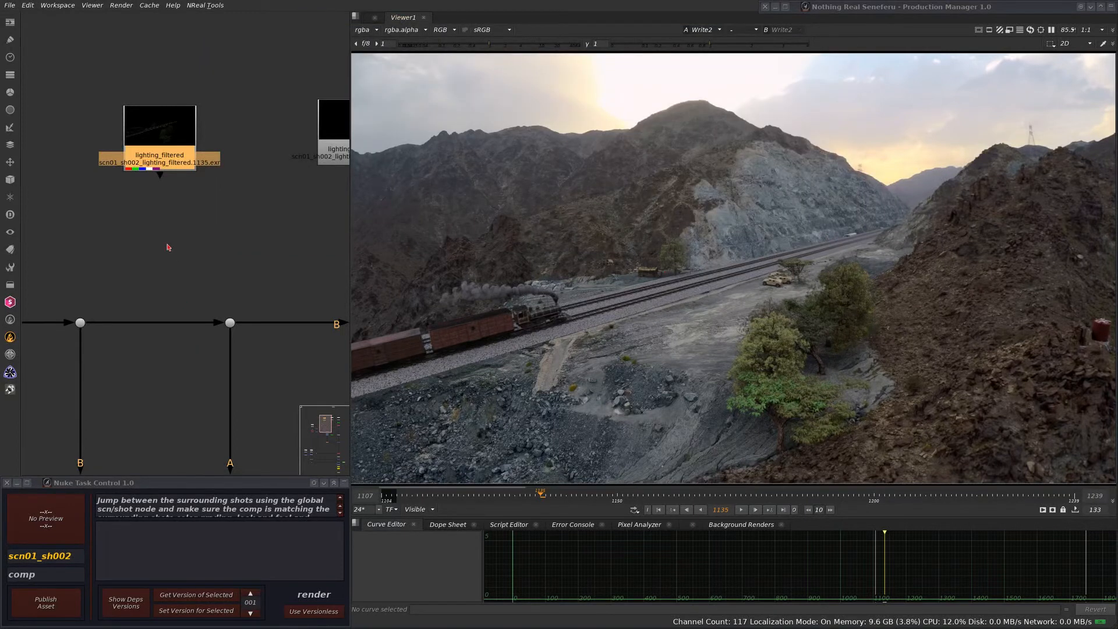
# Start publishing the comp asset with a snapshot of the full viewer image as its preview, adding no extra files.
pyautogui.scroll(-6, 168, 247)
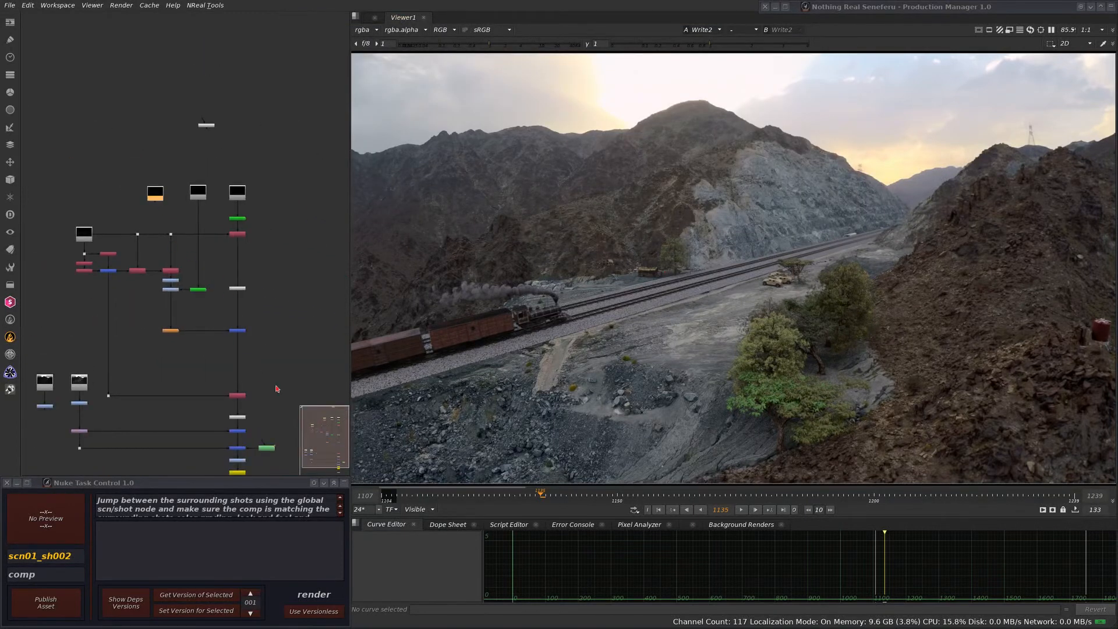
pyautogui.moveTo(273, 351); pyautogui.dragTo(267, 182, button='middle')
pyautogui.scroll(3, 227, 308)
pyautogui.scroll(-3, 294, 308)
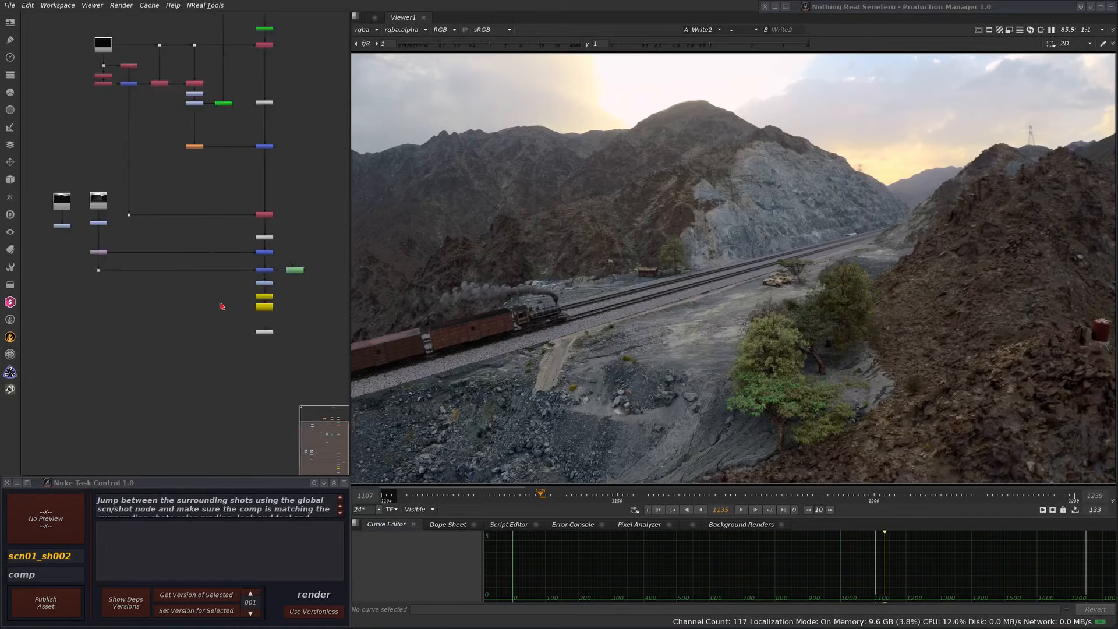
pyautogui.scroll(-4, 223, 305)
pyautogui.moveTo(229, 262); pyautogui.dragTo(223, 299, button='middle')
pyautogui.scroll(2, 227, 300)
pyautogui.scroll(-1, 234, 301)
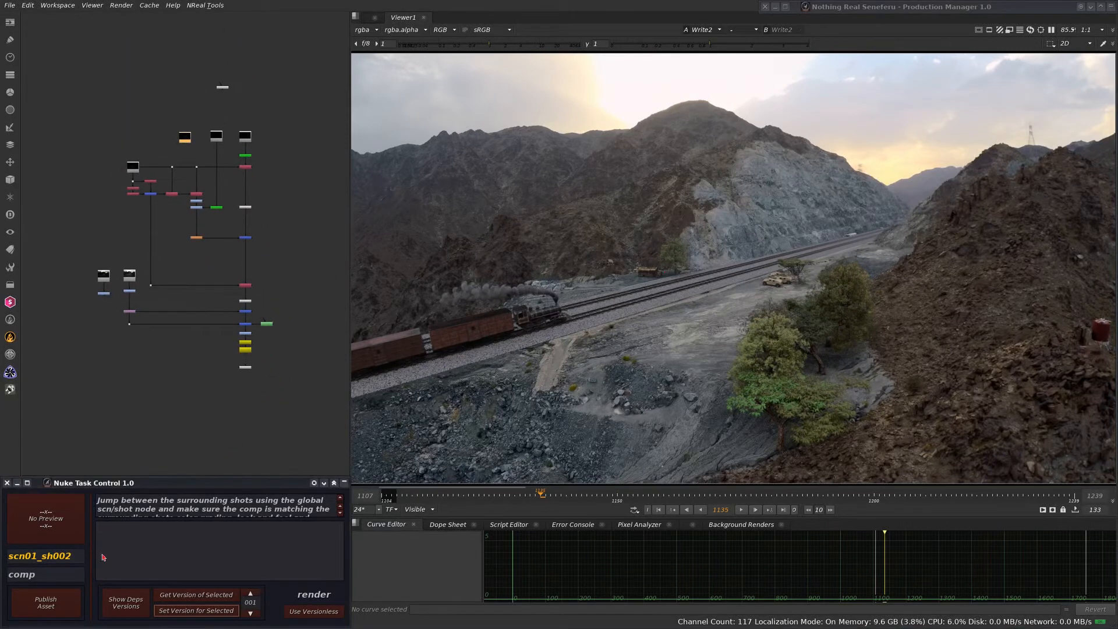
pyautogui.click(53, 608)
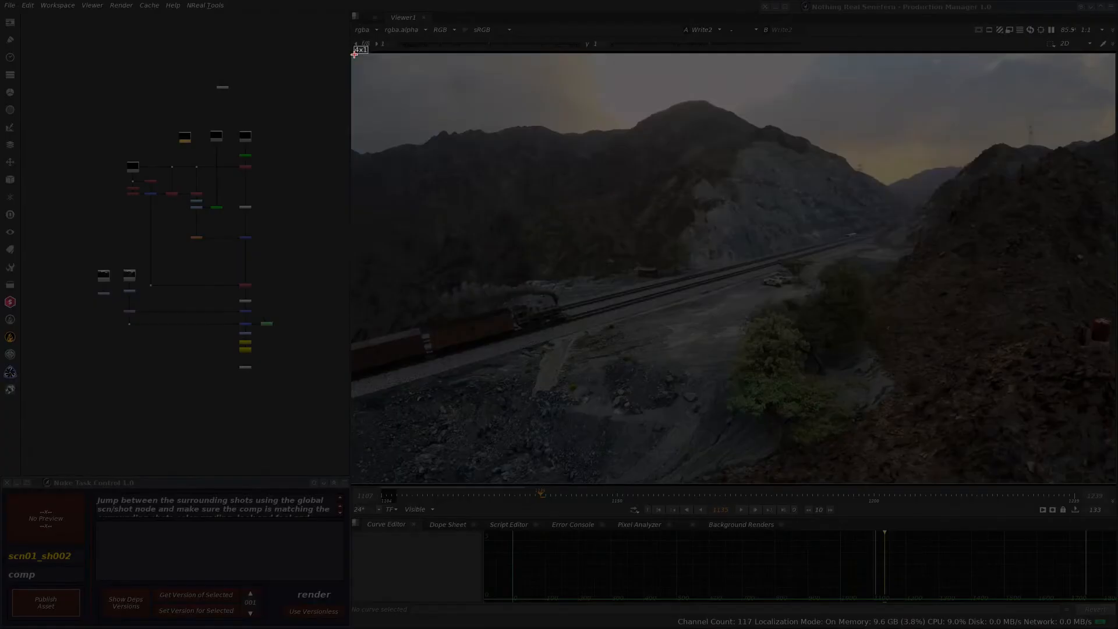
pyautogui.moveTo(354, 55); pyautogui.dragTo(1114, 481)
pyautogui.doubleClick(907, 356)
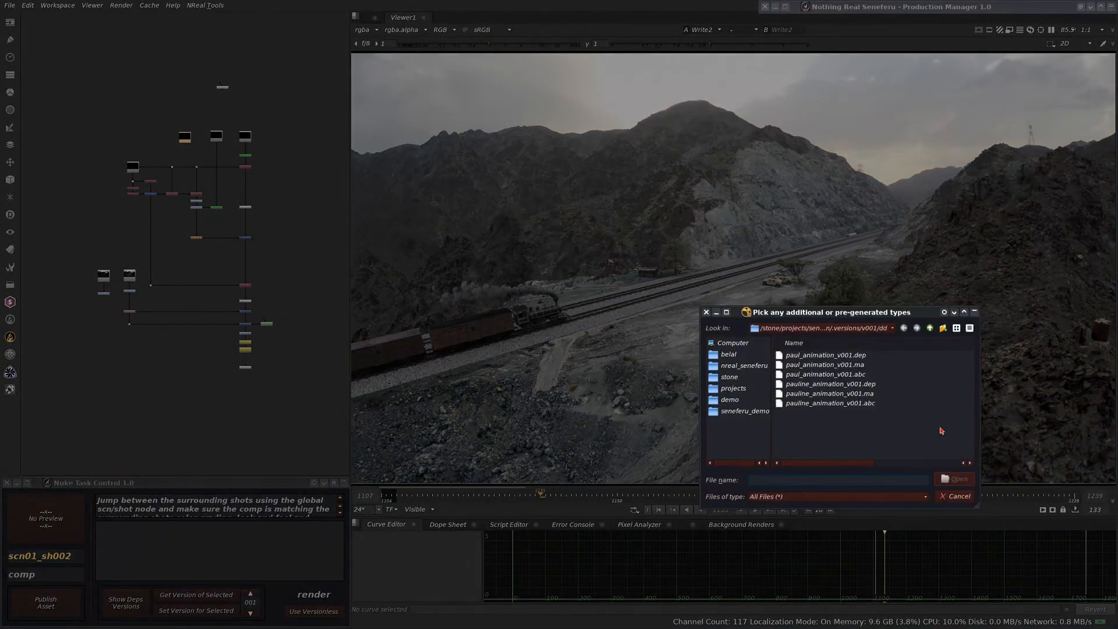
pyautogui.click(958, 495)
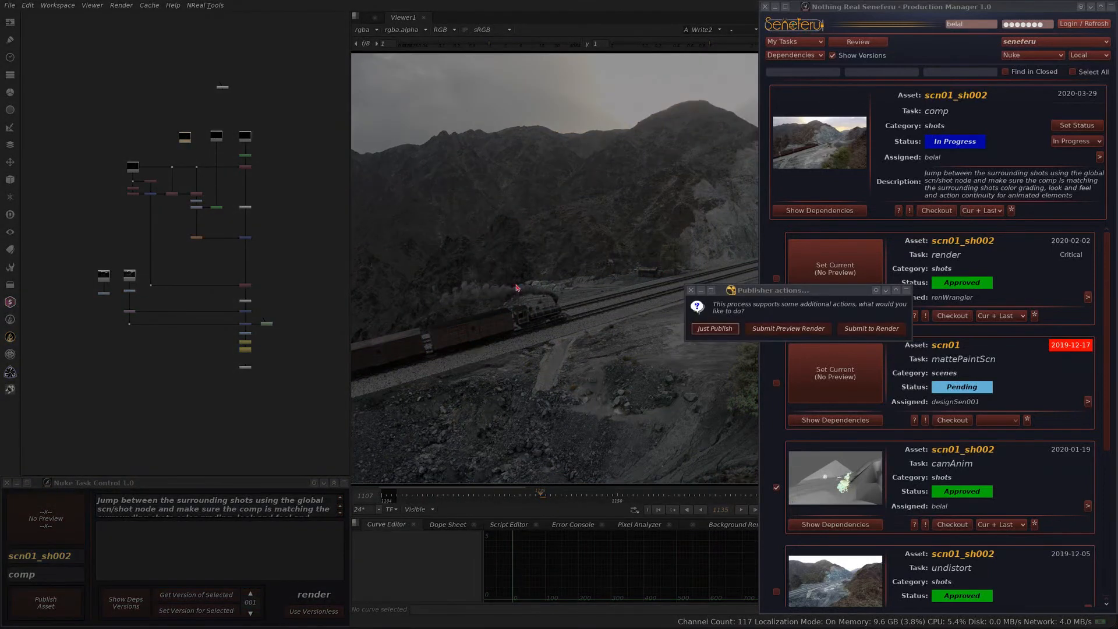
# Choose Submit to Render as the publishing action and acknowledge the publish notification.
pyautogui.moveTo(775, 290); pyautogui.dragTo(406, 315)
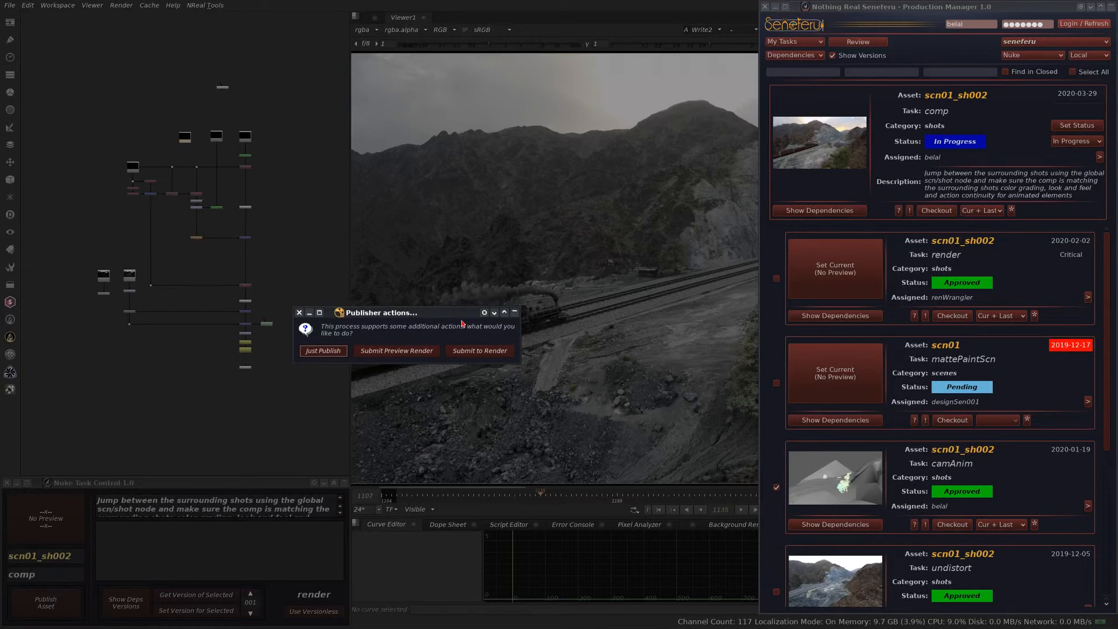
pyautogui.moveTo(465, 312); pyautogui.dragTo(537, 320)
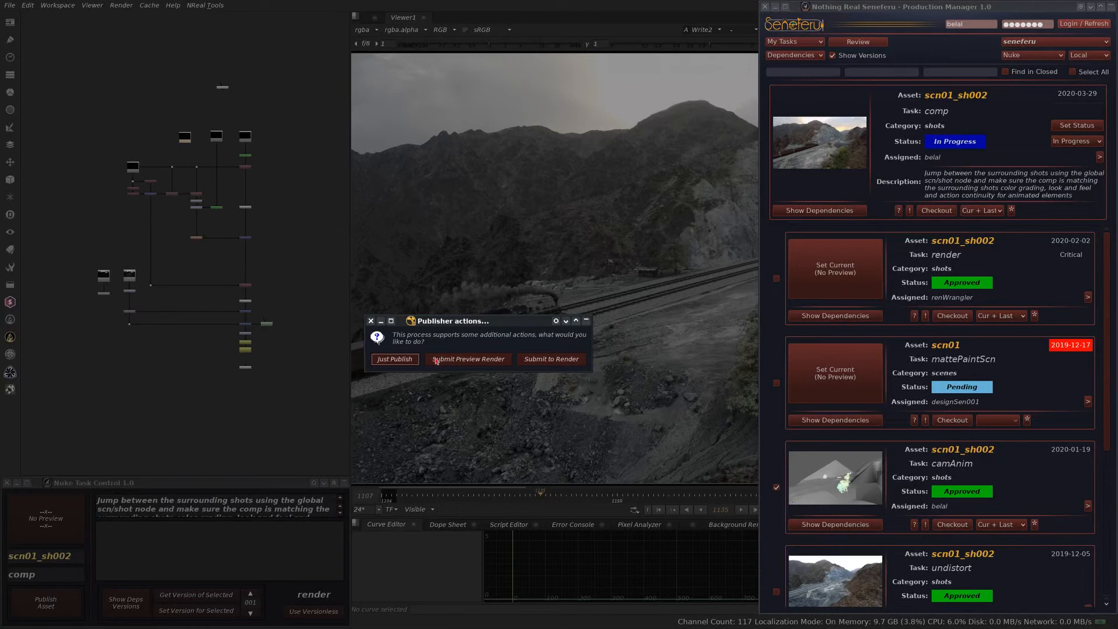
pyautogui.click(555, 361)
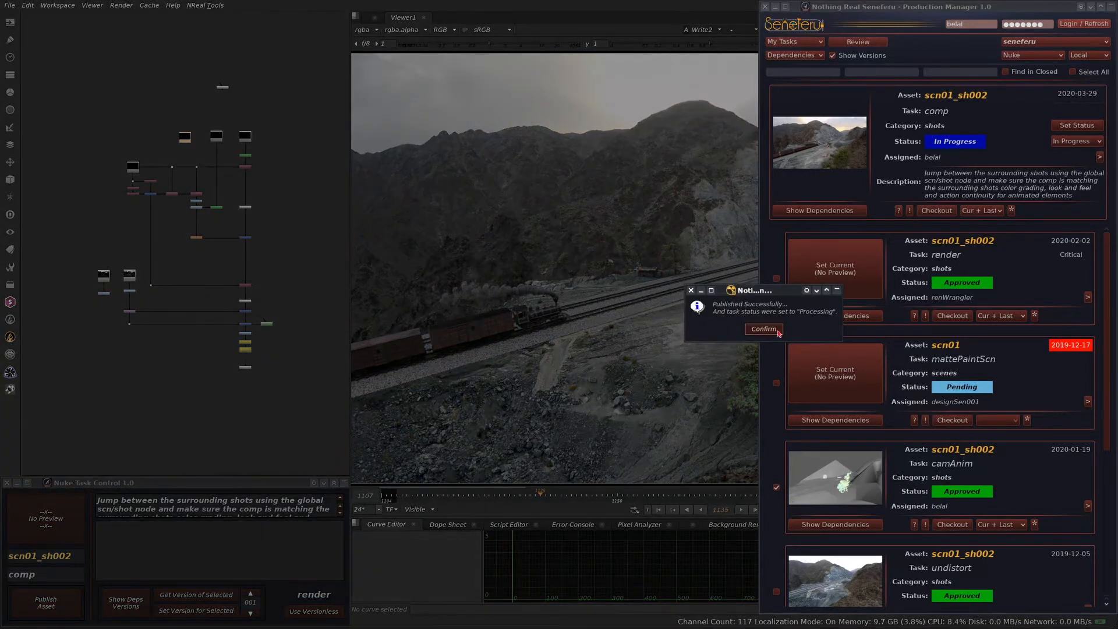
pyautogui.click(759, 330)
# Check the Write1 node's versioned output file path, close its properties and select the Write2 node.
pyautogui.scroll(8, 231, 370)
pyautogui.moveTo(212, 359); pyautogui.dragTo(85, 439, button='middle')
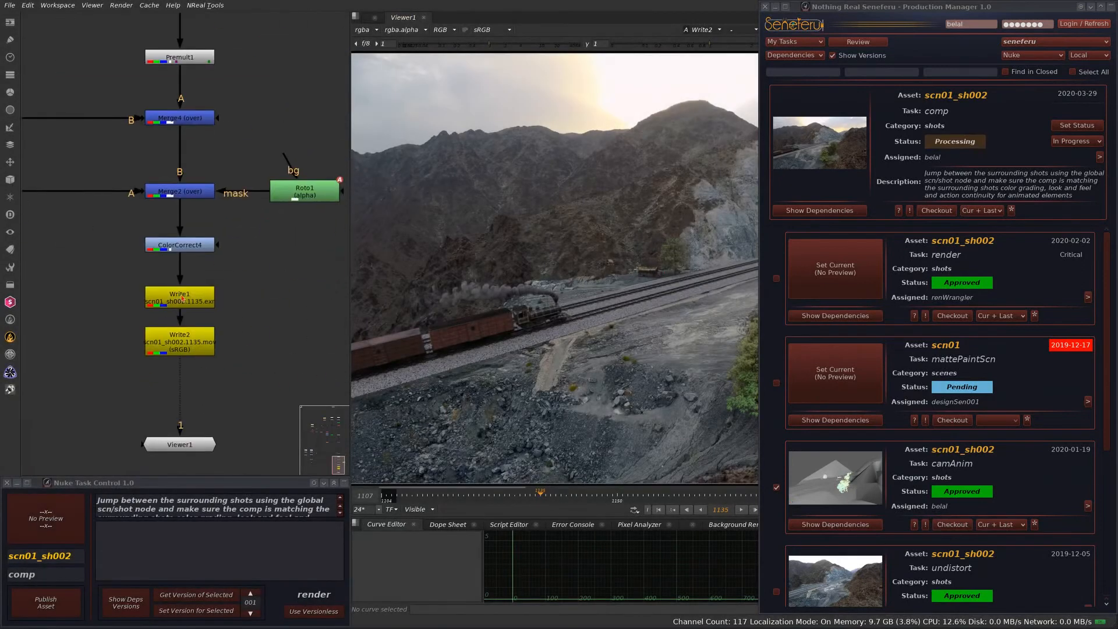
pyautogui.click(189, 307)
pyautogui.doubleClick(189, 307)
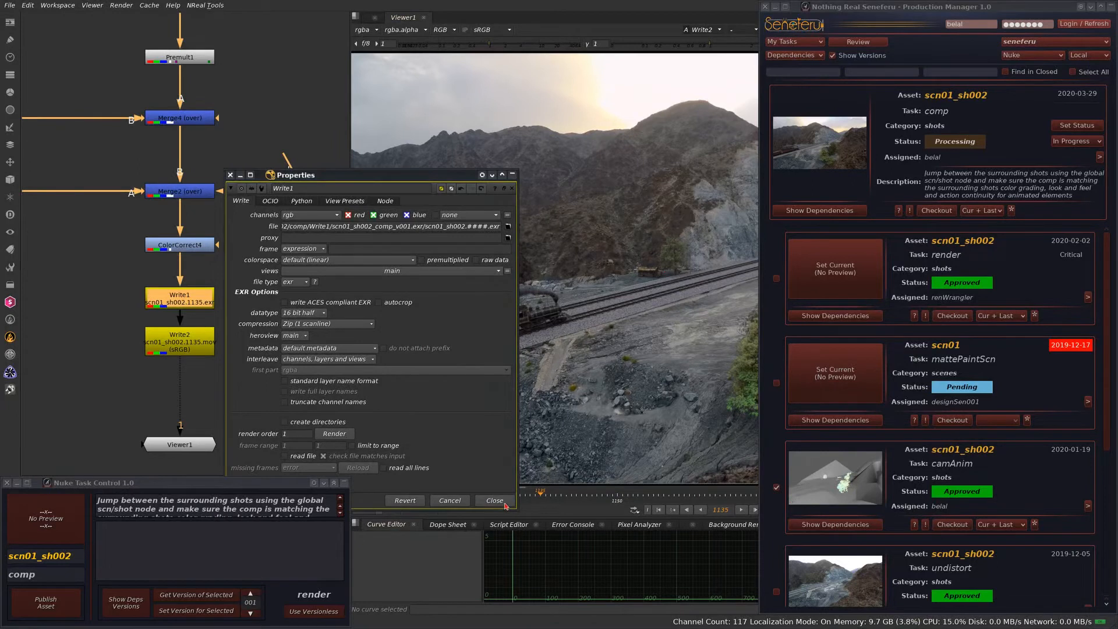
pyautogui.click(230, 175)
pyautogui.click(190, 348)
pyautogui.moveTo(189, 348); pyautogui.dragTo(189, 347)
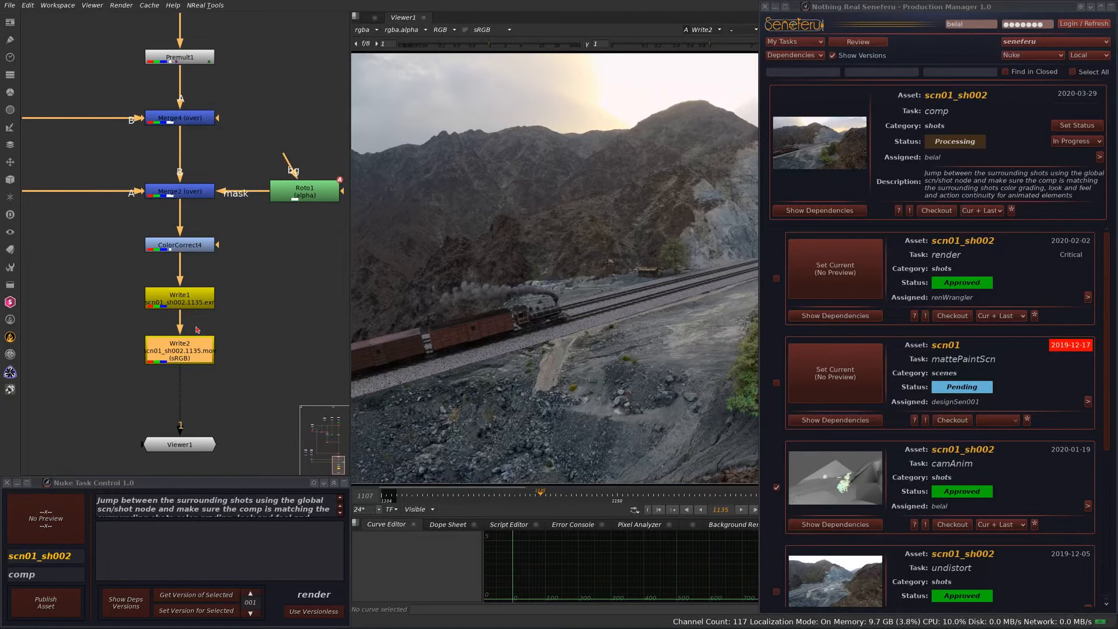
# Switch to the Seneferu web site, open the Scenes list and expand the shots of scn01.
pyautogui.scroll(-5, 248, 287)
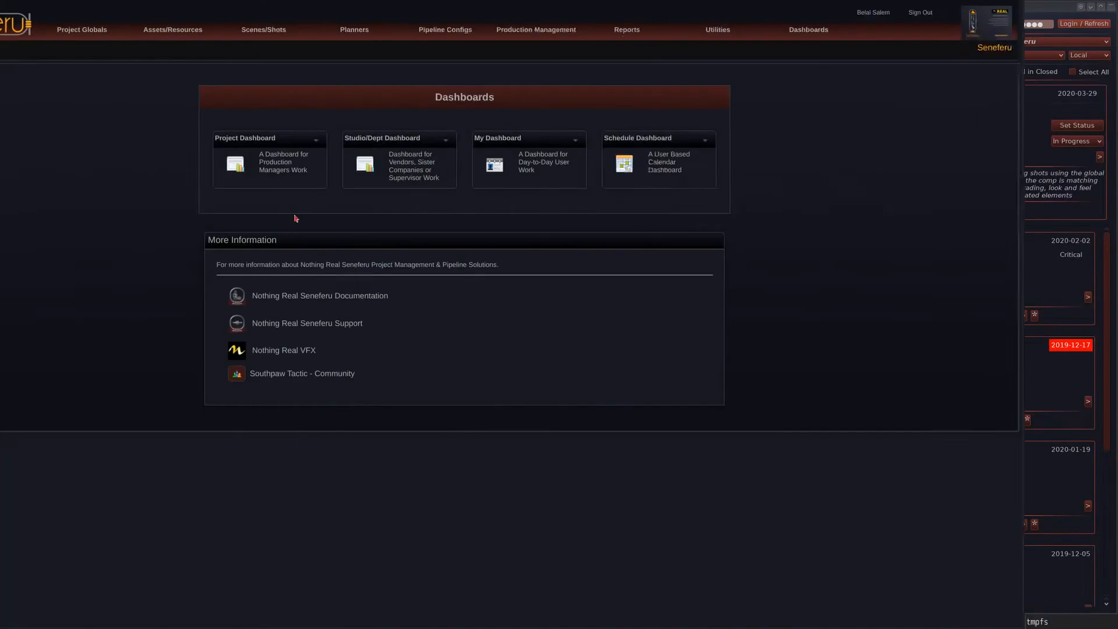
pyautogui.moveTo(357, 29)
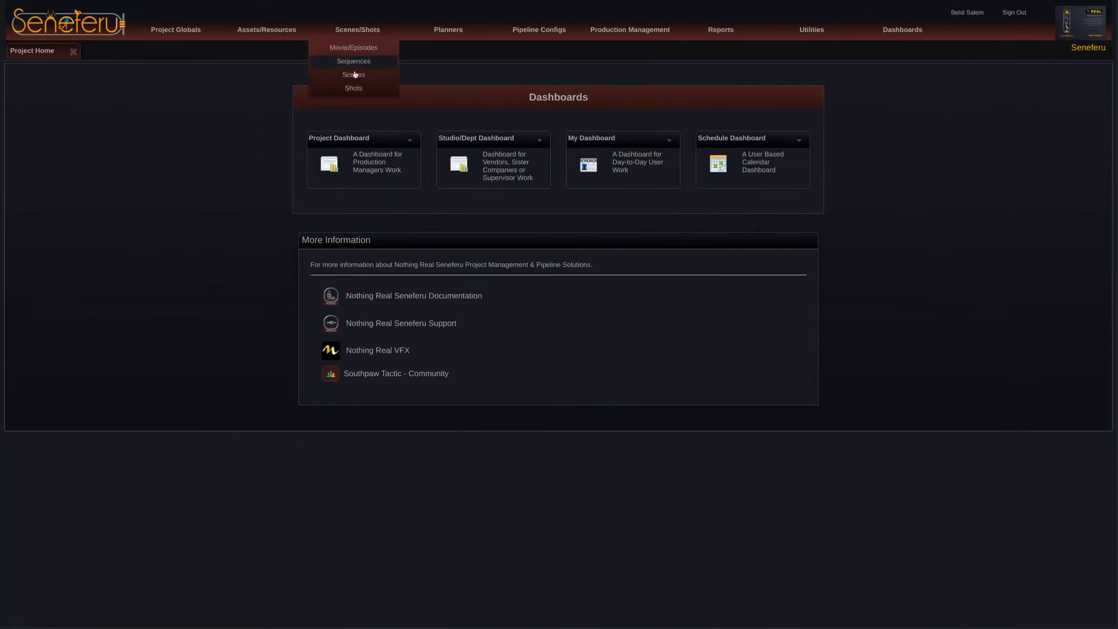
pyautogui.click(356, 78)
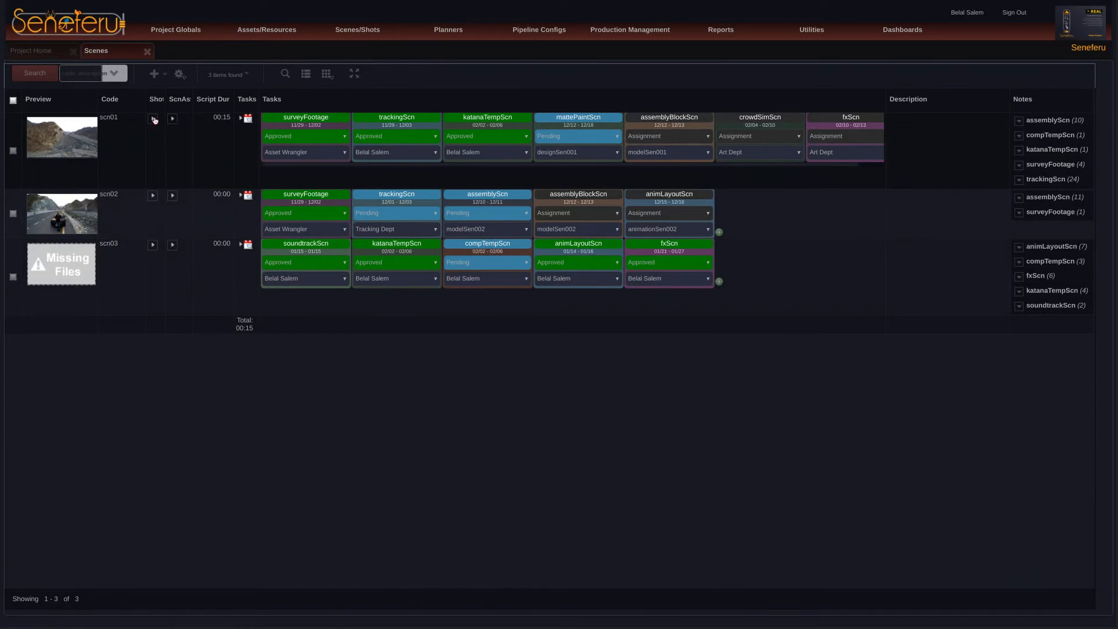
pyautogui.click(153, 120)
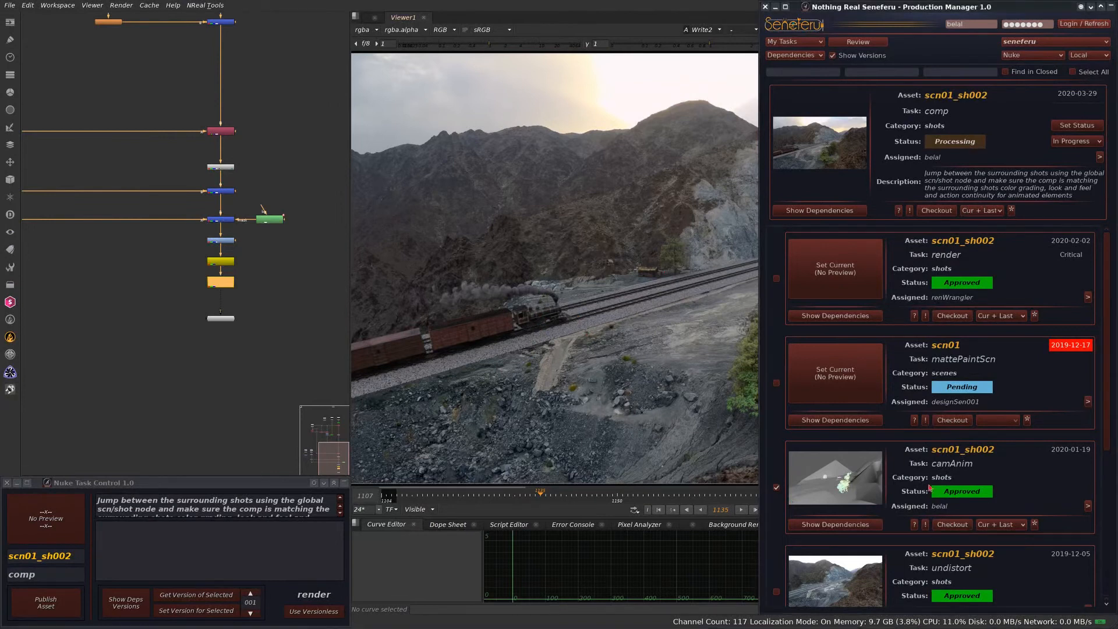
# Switch to the render farm's job list and select the active scn01_sh002_comp_v001 job.
pyautogui.scroll(-1, 1100, 236)
pyautogui.scroll(1, 1099, 236)
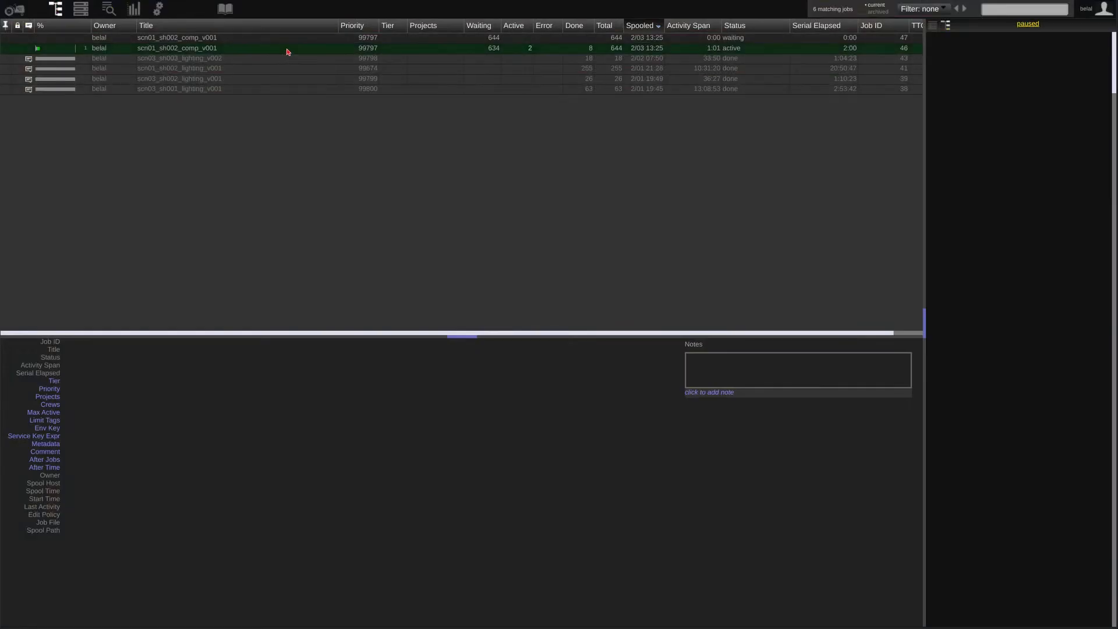
pyautogui.click(287, 51)
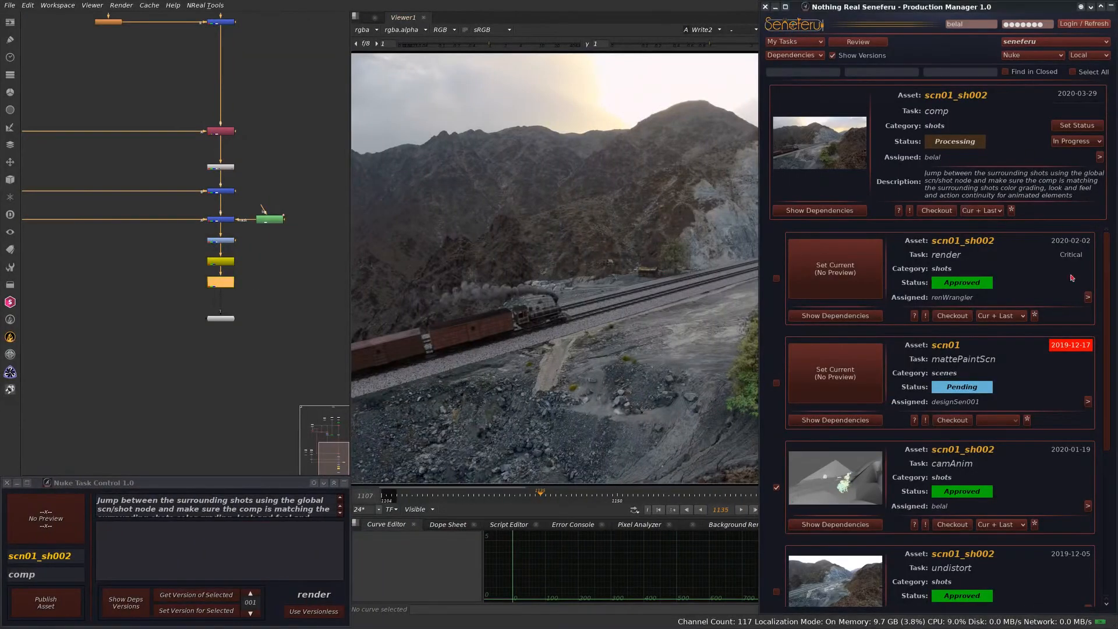
# Review the comp's full node tree, collapse Production Manager and examine the comp image in the viewer.
pyautogui.moveTo(1106, 256)
pyautogui.mouseDown()
pyautogui.moveTo(1108, 338)
pyautogui.moveTo(1106, 248)
pyautogui.mouseUp()
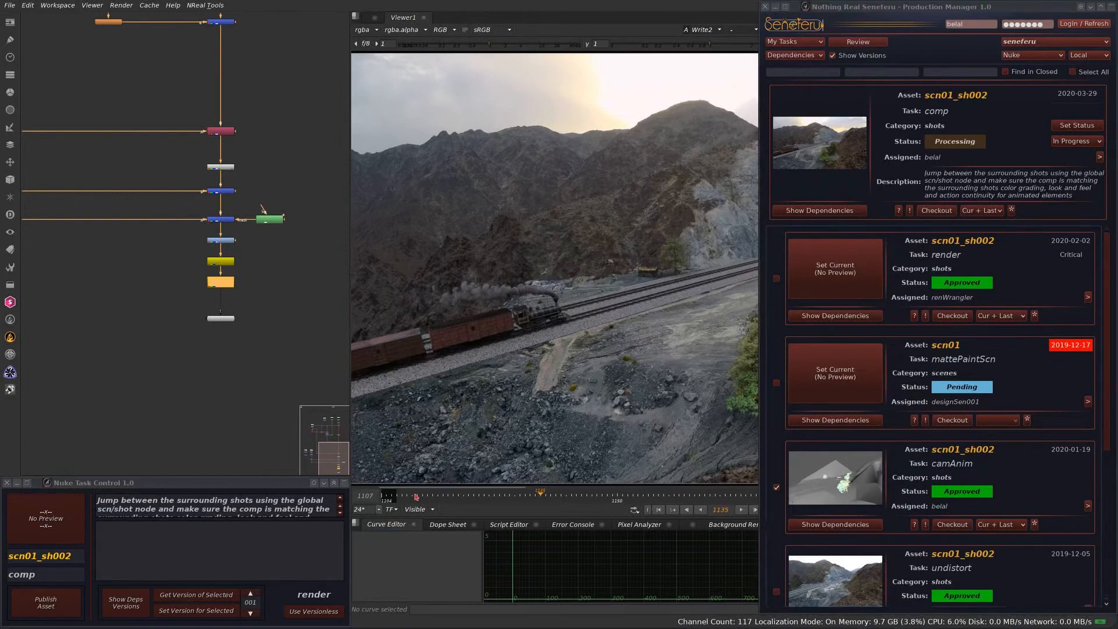
pyautogui.keyDown('alt'); pyautogui.moveTo(284, 348); pyautogui.dragTo(209, 346, button='middle'); pyautogui.keyUp('alt')
pyautogui.keyDown('alt'); pyautogui.moveTo(239, 299); pyautogui.dragTo(161, 219, button='middle'); pyautogui.keyUp('alt')
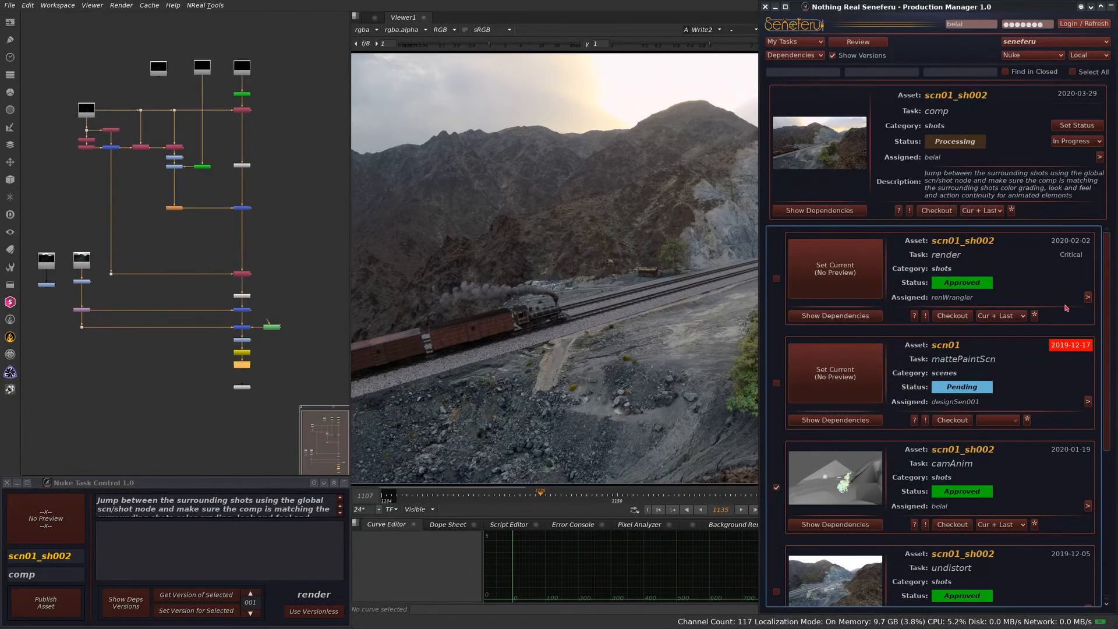
pyautogui.click(1111, 7)
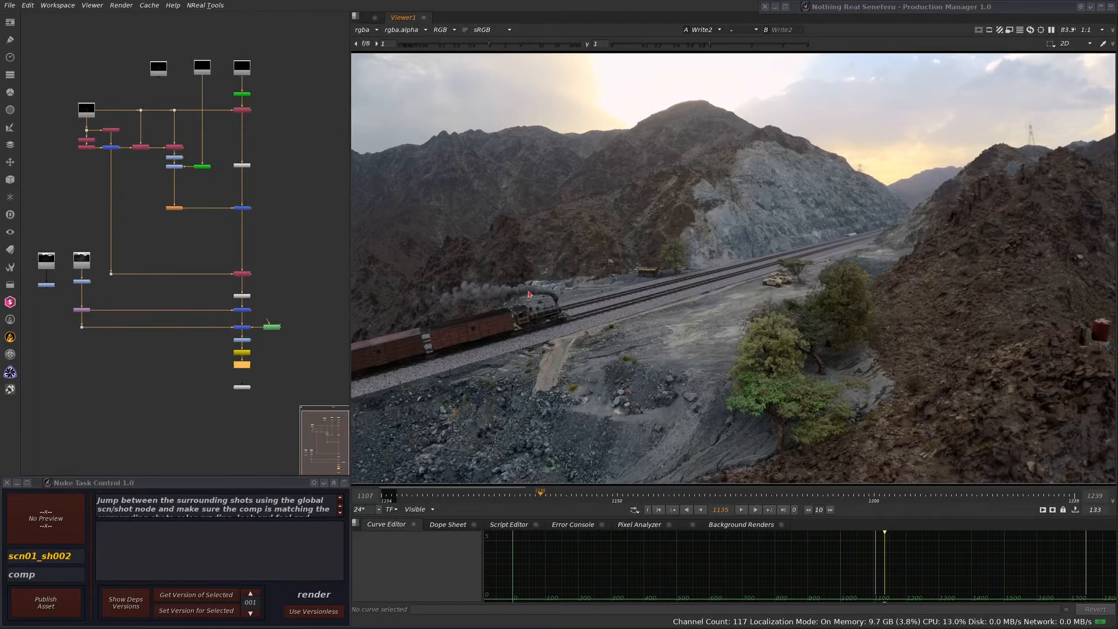
pyautogui.scroll(3, 512, 300)
pyautogui.scroll(-5, 911, 290)
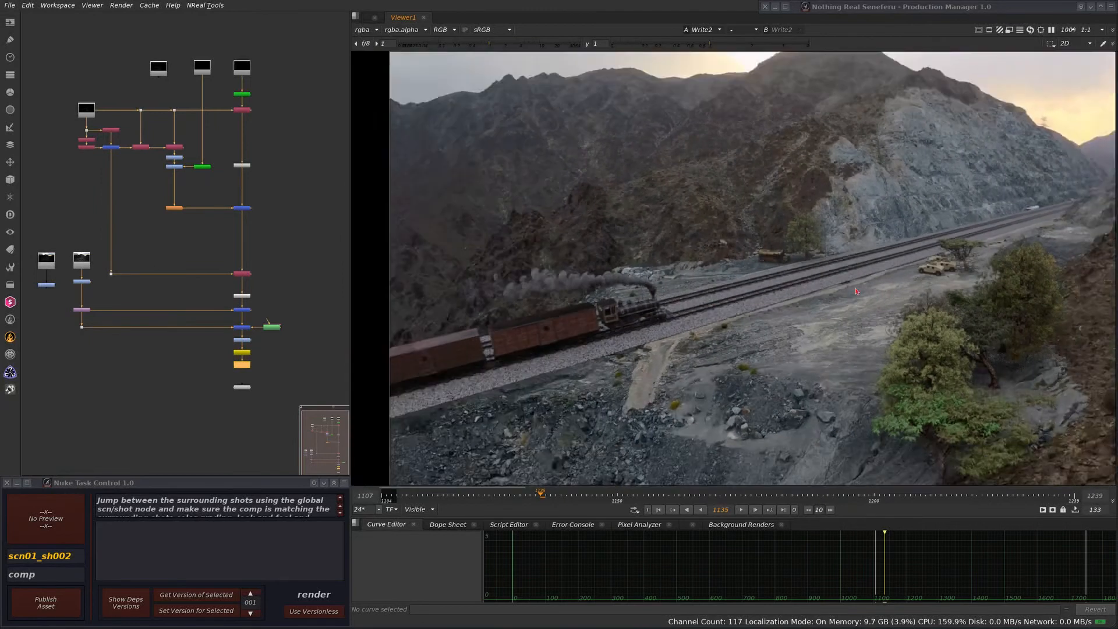
pyautogui.scroll(1, 781, 317)
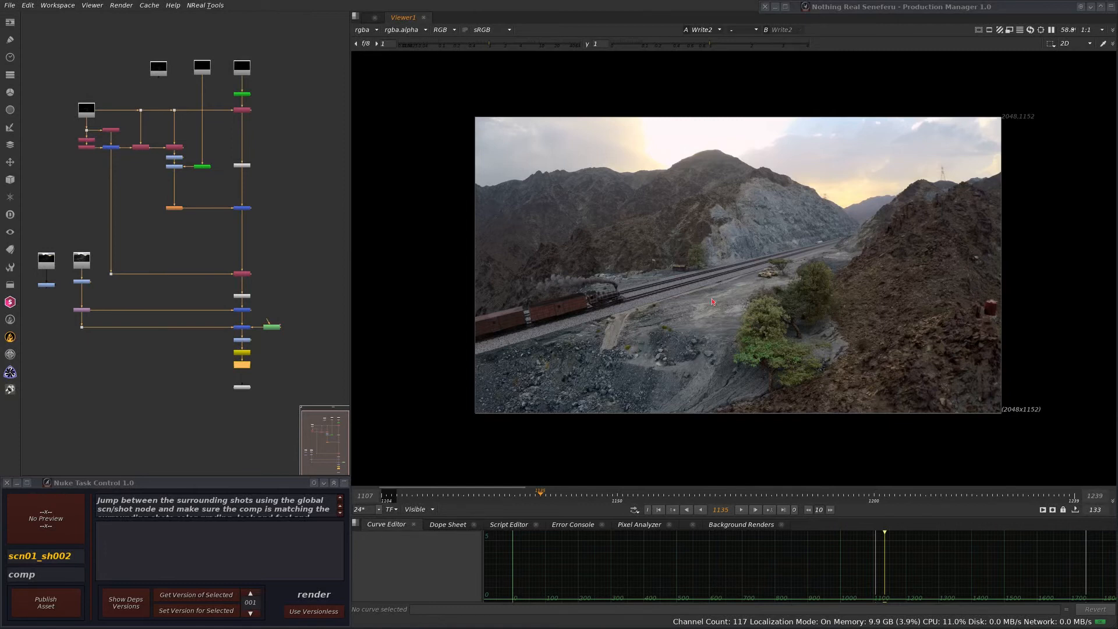
pyautogui.scroll(2, 748, 329)
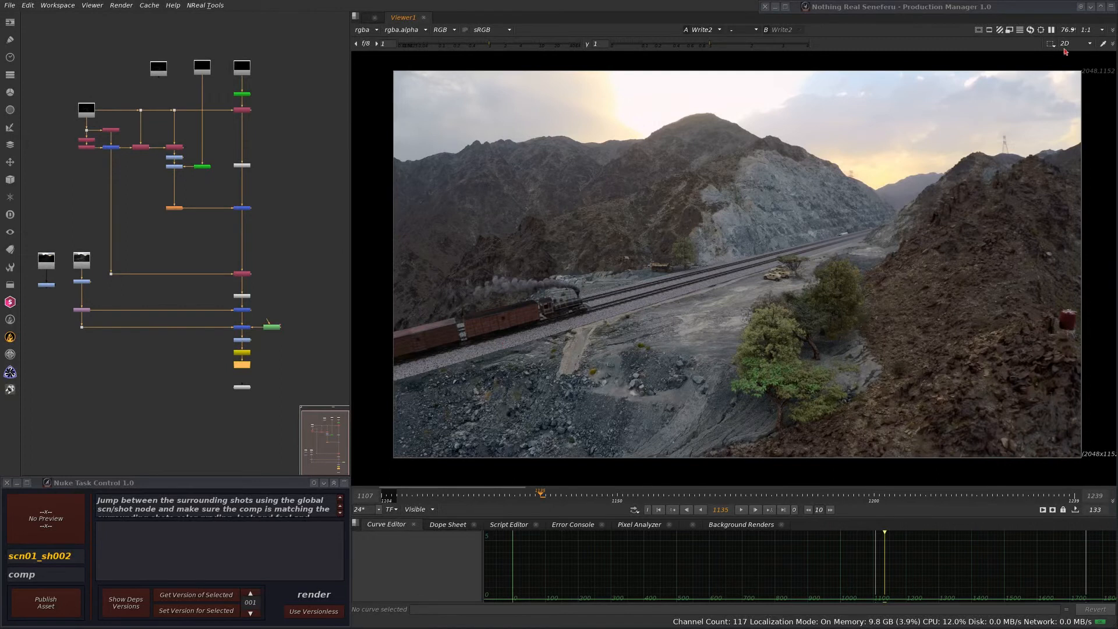
# Expand Production Manager, browse the version files of scn01's trackingScn dependency, and close the file browser.
pyautogui.click(1111, 6)
pyautogui.scroll(-5, 1104, 297)
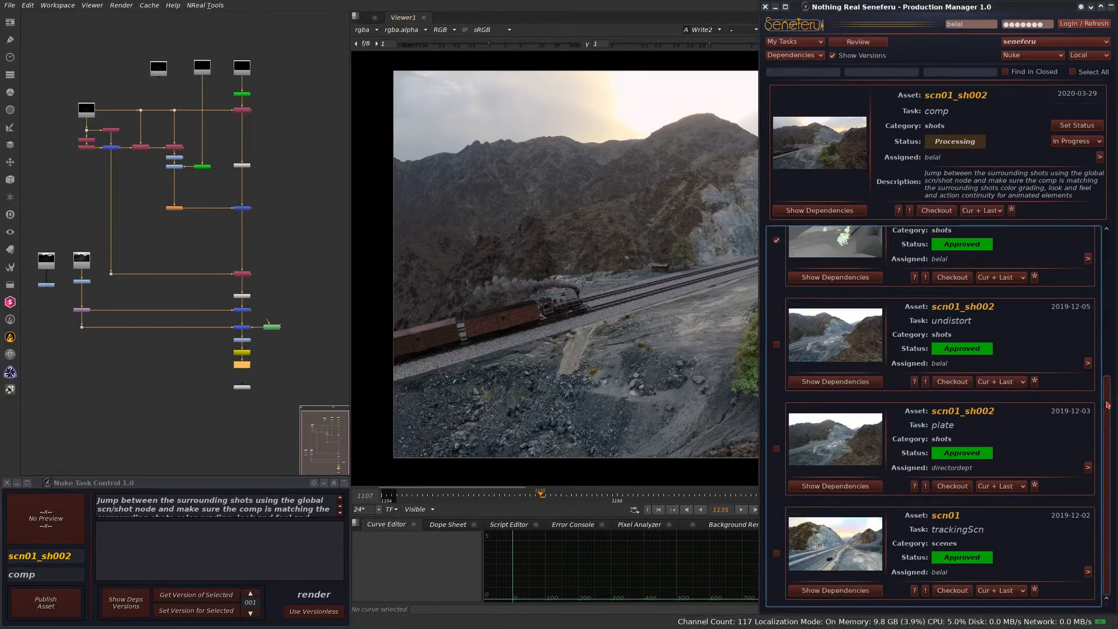
pyautogui.moveTo(1107, 405); pyautogui.dragTo(1107, 447)
pyautogui.scroll(5, 1048, 407)
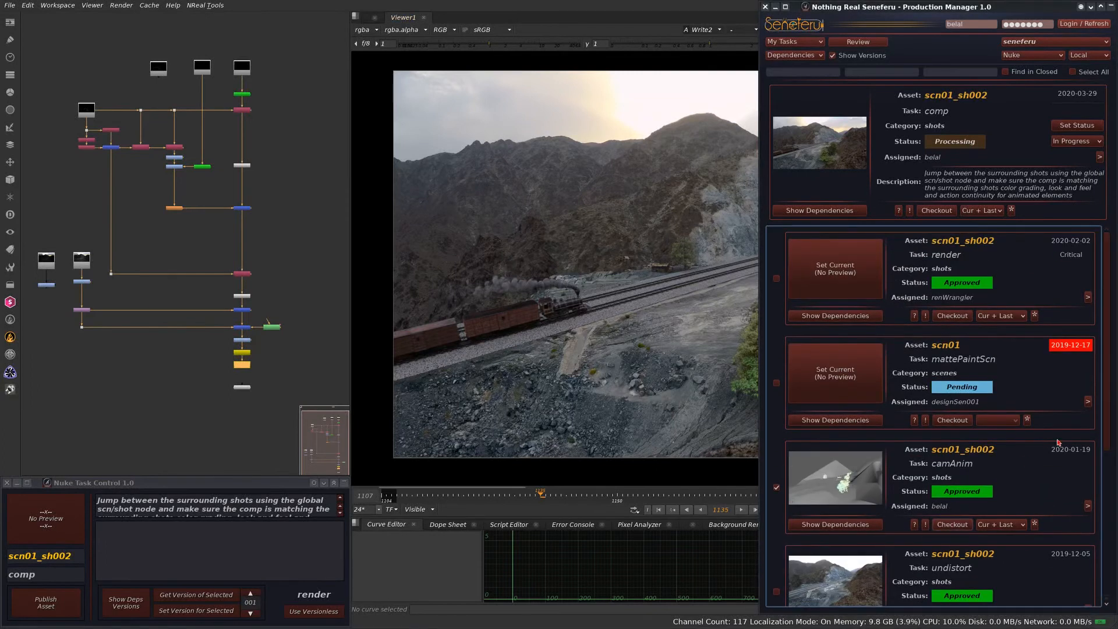
pyautogui.scroll(-5, 988, 531)
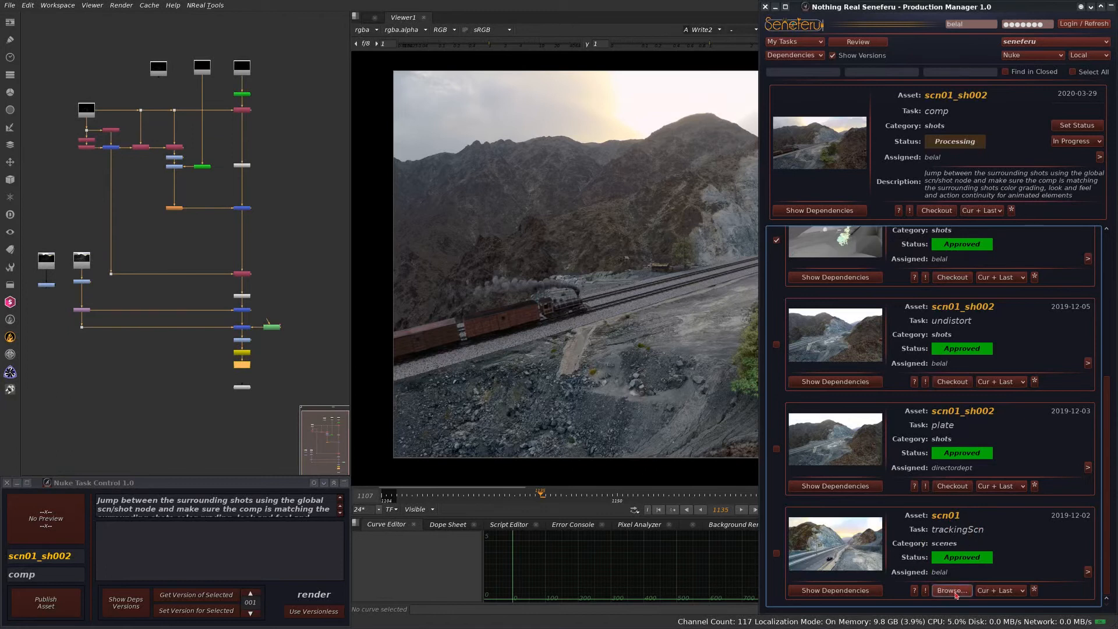
pyautogui.click(955, 591)
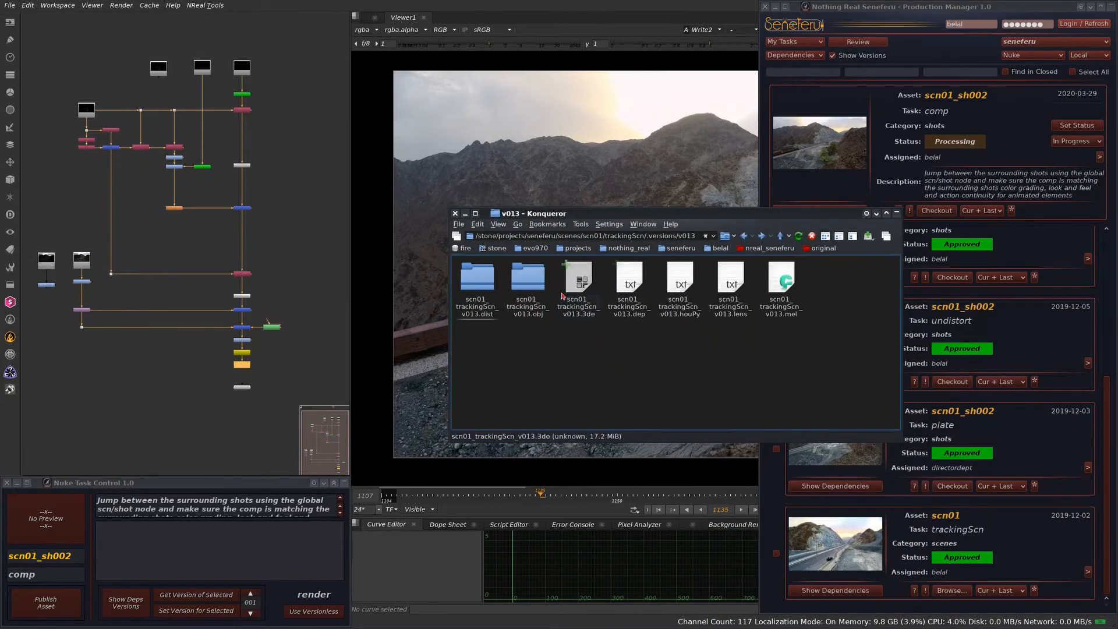
pyautogui.click(456, 213)
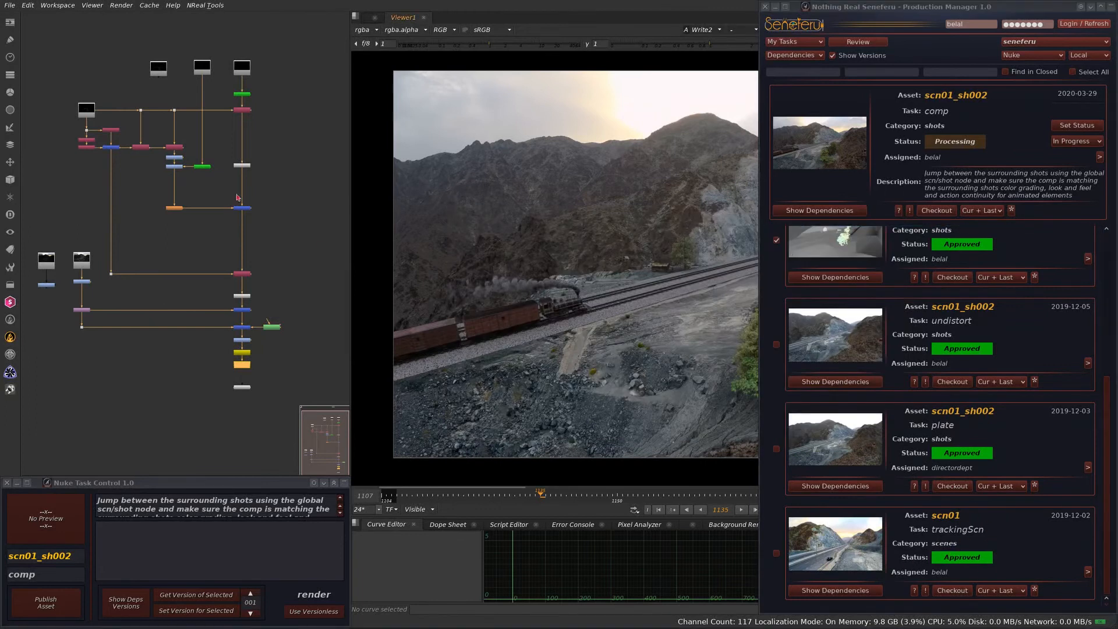
pyautogui.scroll(-3, 310, 346)
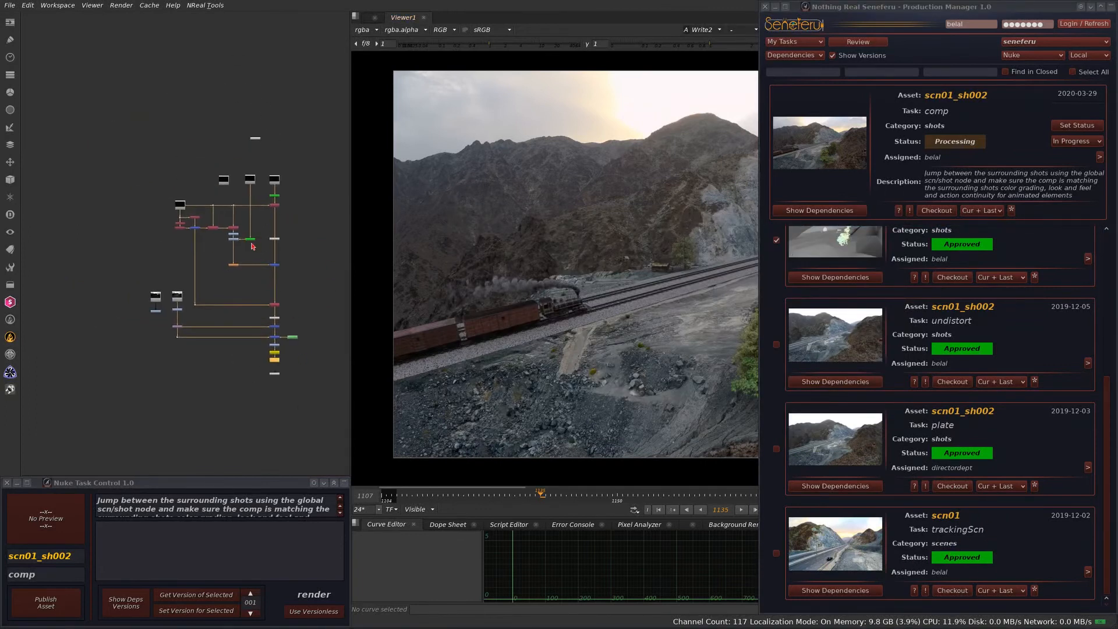
# Examine the comp's node tree alongside its dependency list, then collapse Production Manager and inspect the tree's main branches.
pyautogui.moveTo(276, 313); pyautogui.dragTo(277, 214, button='middle')
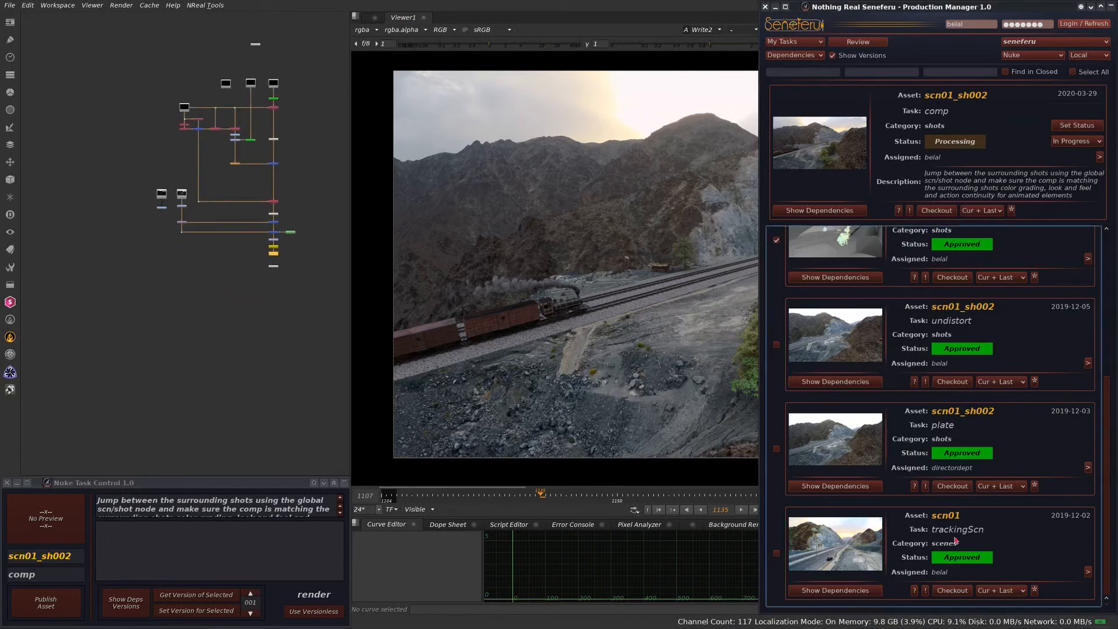
pyautogui.scroll(5, 1109, 413)
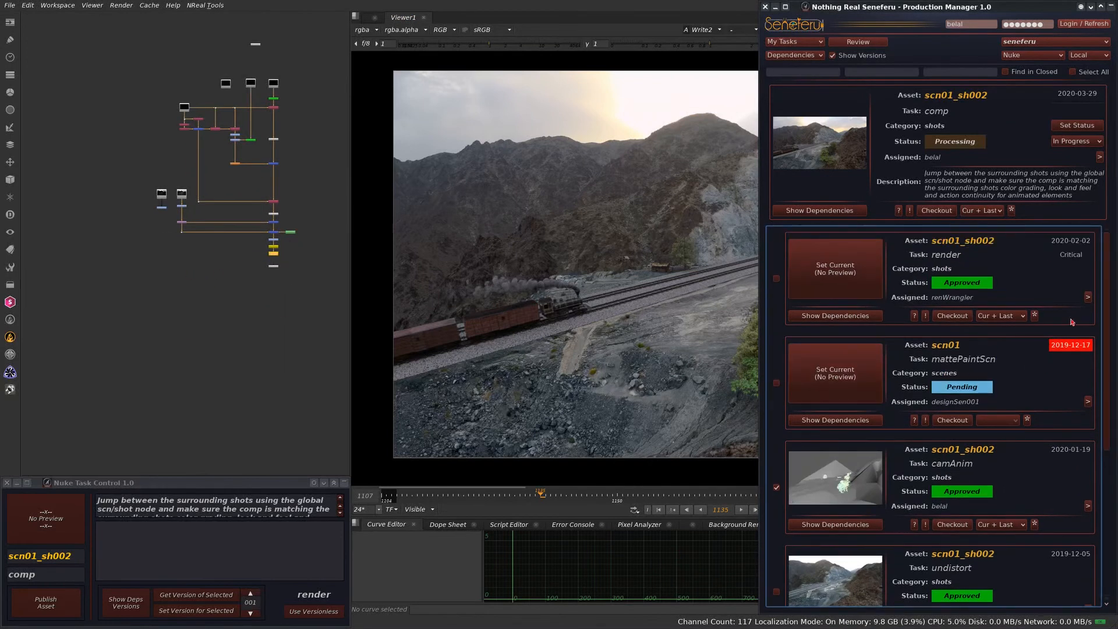
pyautogui.scroll(-5, 1106, 298)
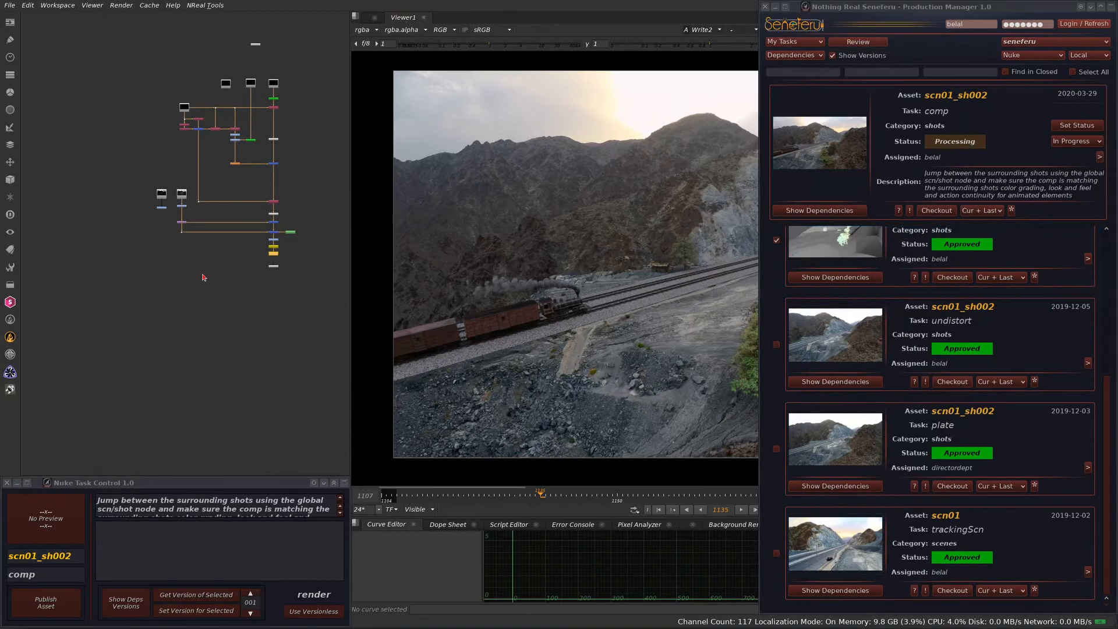
pyautogui.moveTo(94, 149); pyautogui.dragTo(98, 182, button='middle')
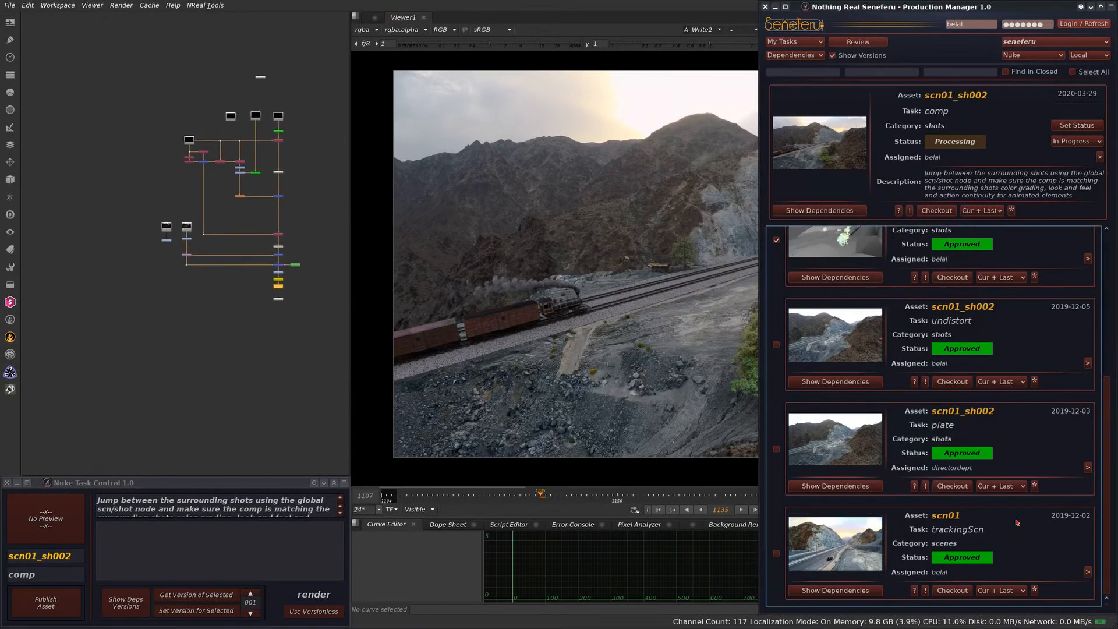
pyautogui.scroll(5, 1091, 381)
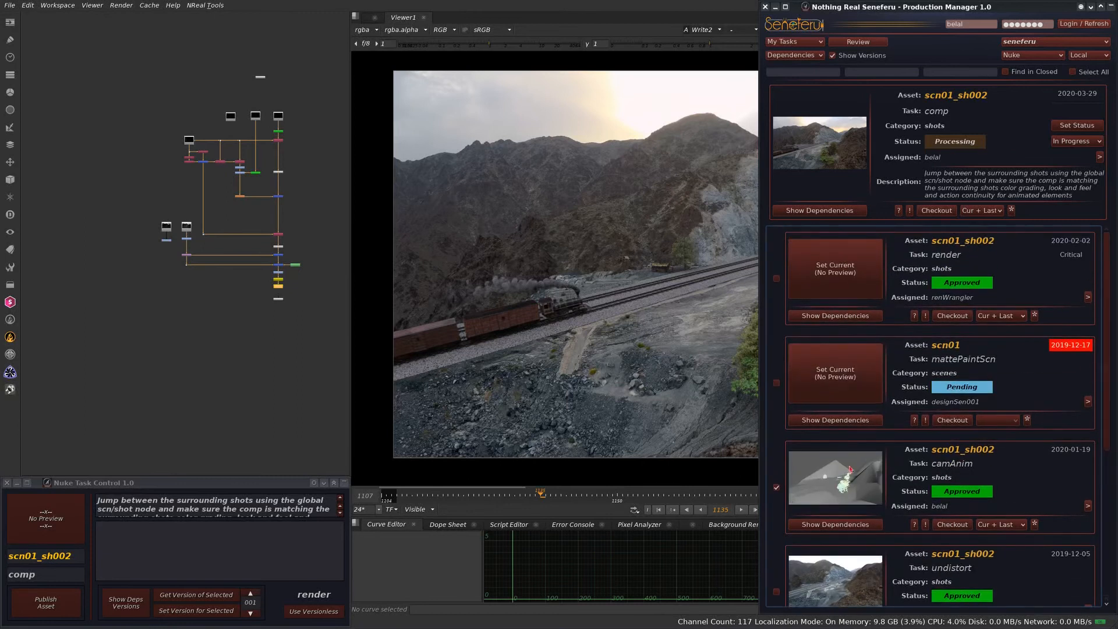
pyautogui.click(1109, 6)
pyautogui.scroll(4, 273, 144)
pyautogui.moveTo(273, 144); pyautogui.dragTo(234, 85, button='middle')
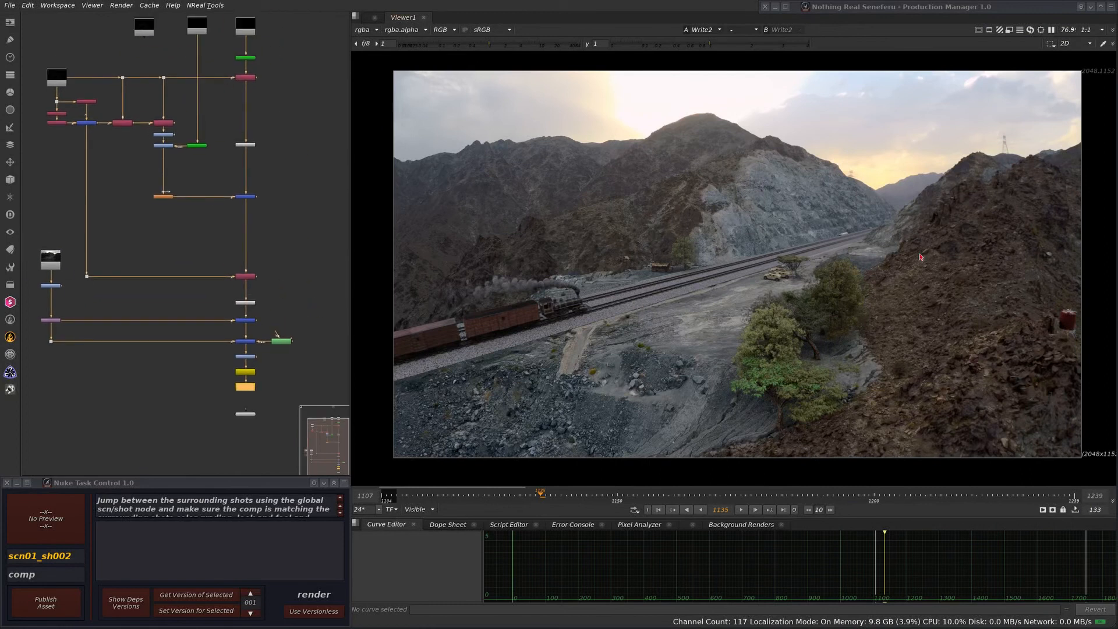
pyautogui.scroll(-5, 287, 318)
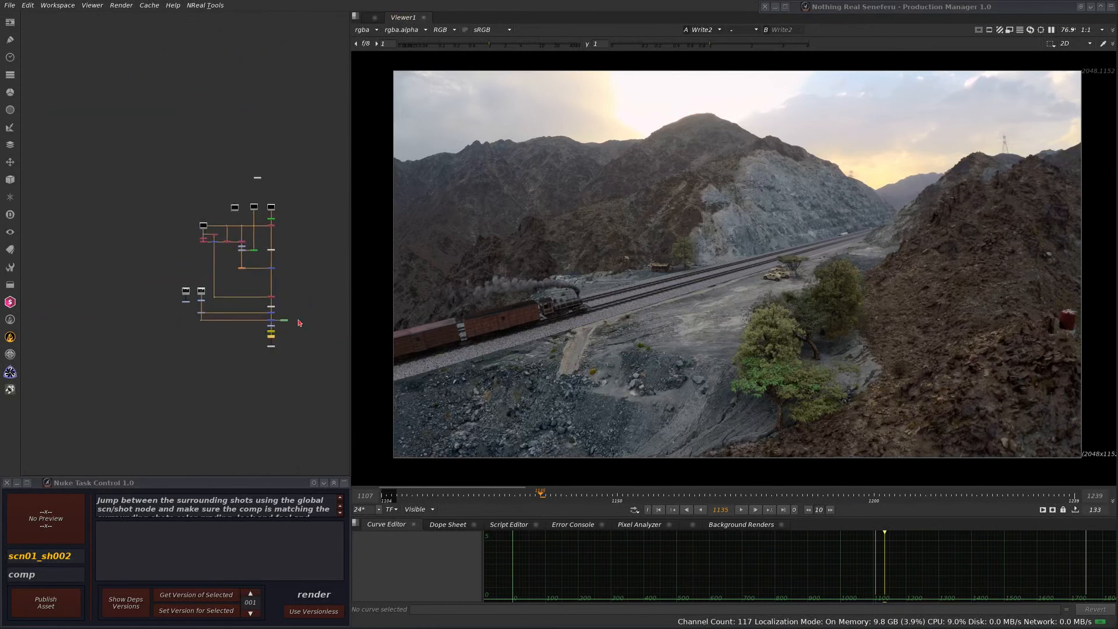
# Load the checked scn01_sh002 camAnim dependency without setting the comp task to In Progress, and accept reading the camera from the file.
pyautogui.click(1110, 7)
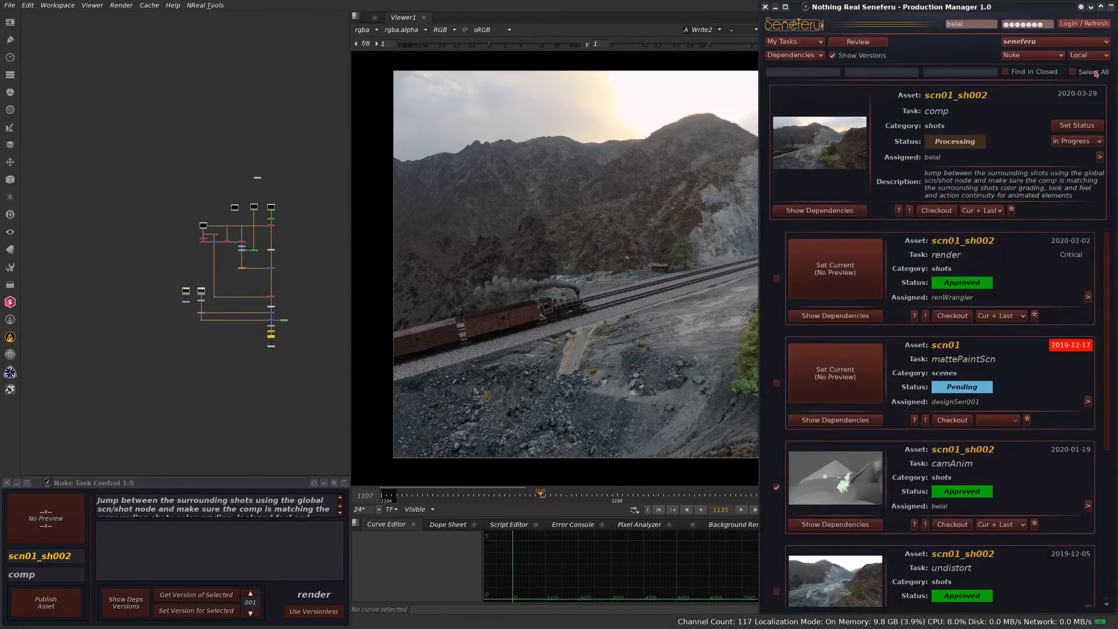
pyautogui.moveTo(1107, 333)
pyautogui.mouseDown()
pyautogui.moveTo(1095, 441)
pyautogui.moveTo(1093, 317)
pyautogui.mouseUp()
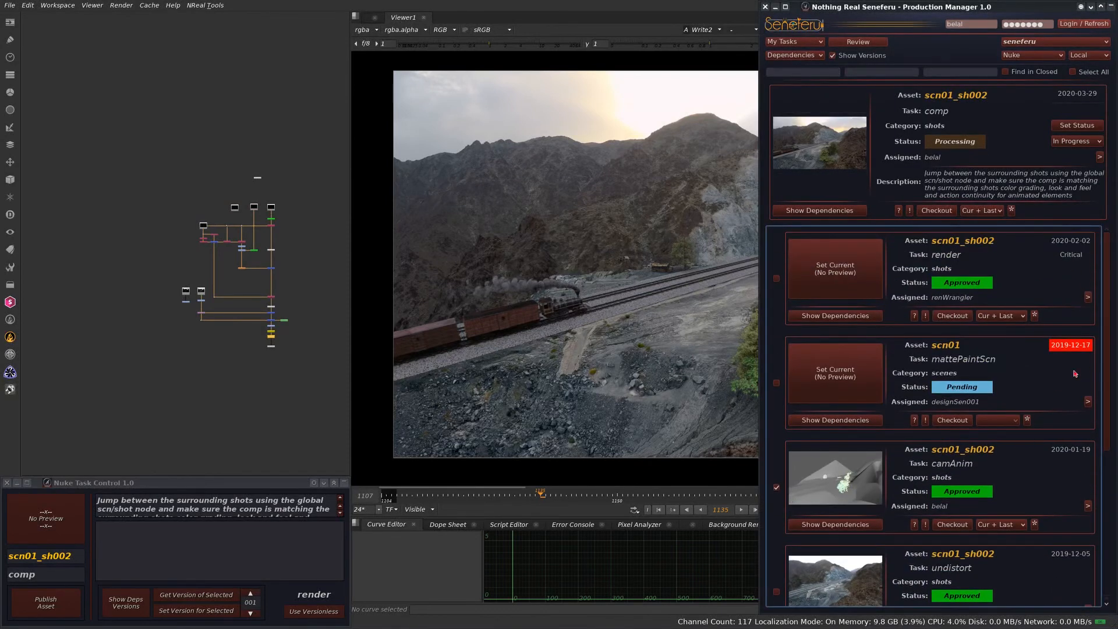
pyautogui.scroll(-1, 1101, 283)
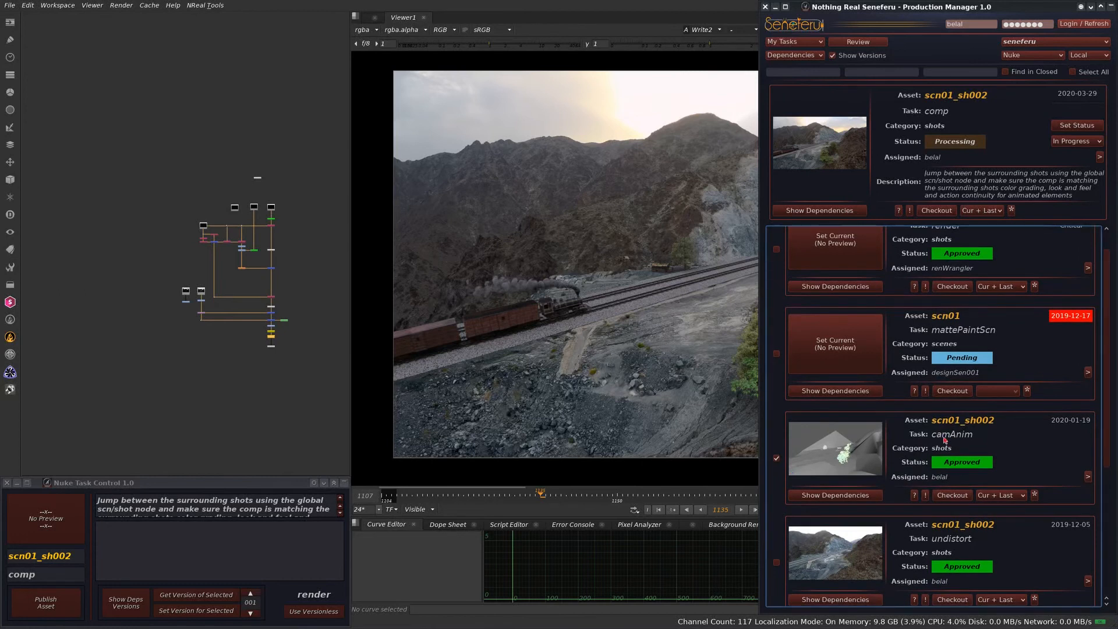
pyautogui.click(838, 210)
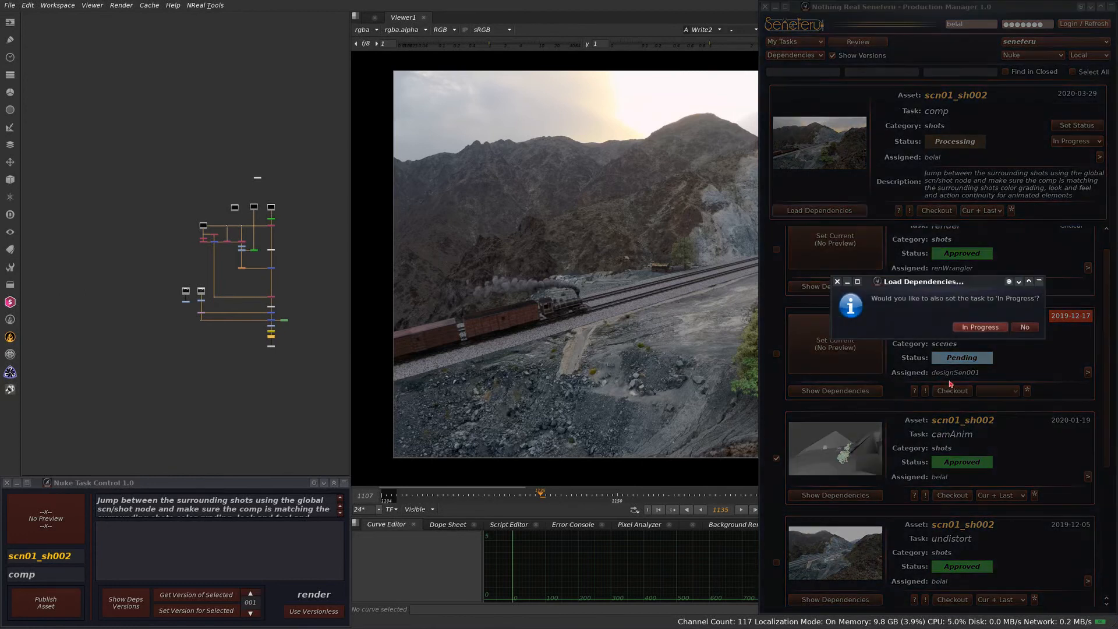
pyautogui.click(1026, 327)
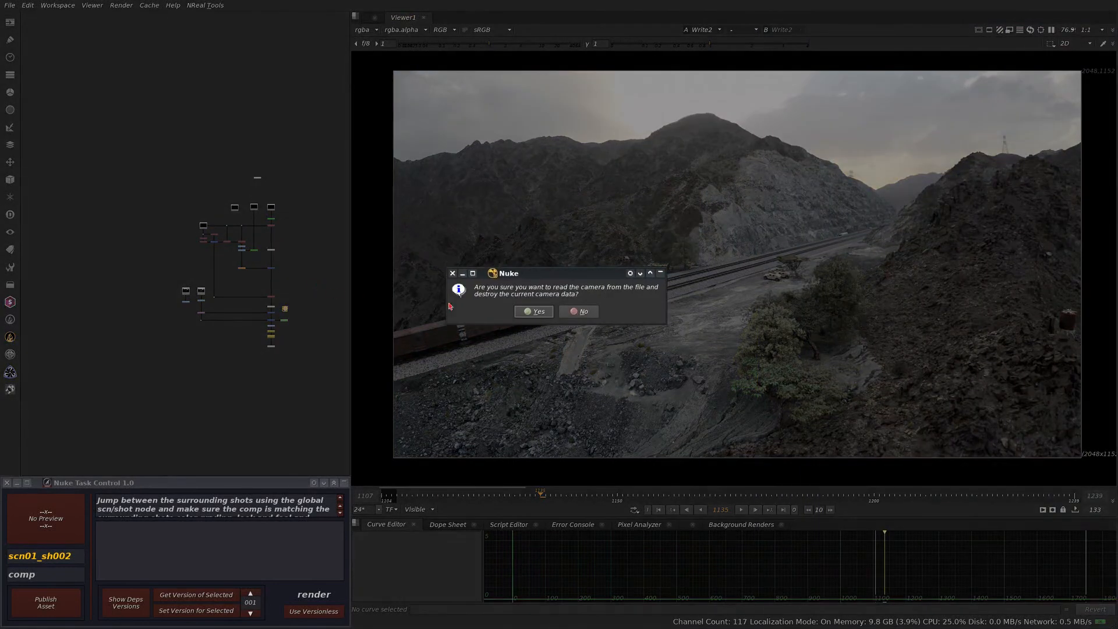
pyautogui.click(536, 312)
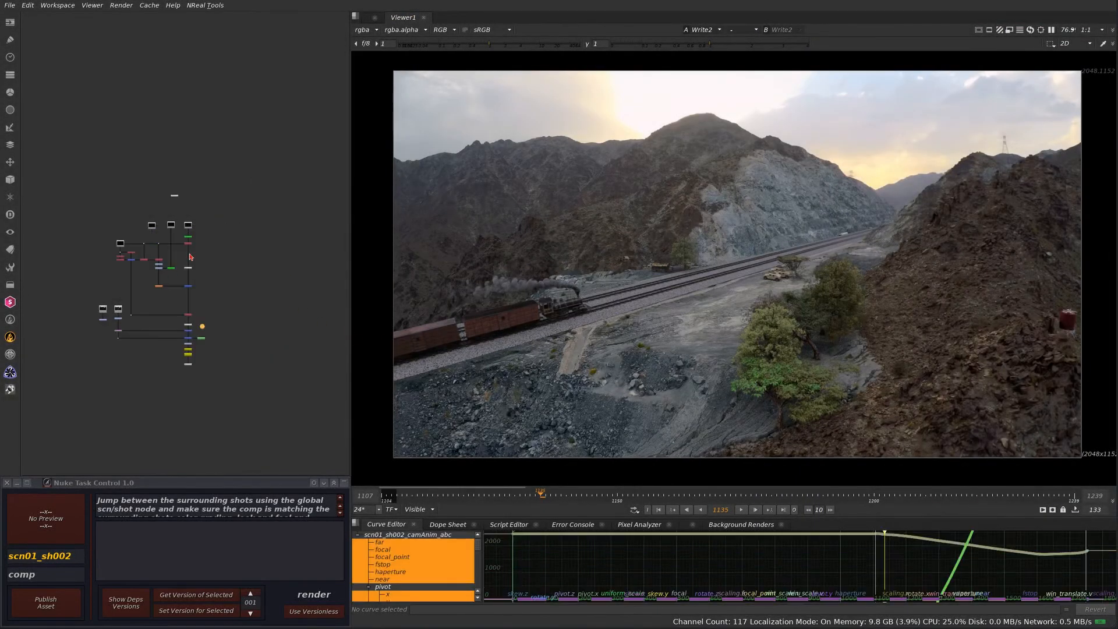
# Inspect the imported camAnim camera node's User properties, then close them.
pyautogui.scroll(5, 139, 268)
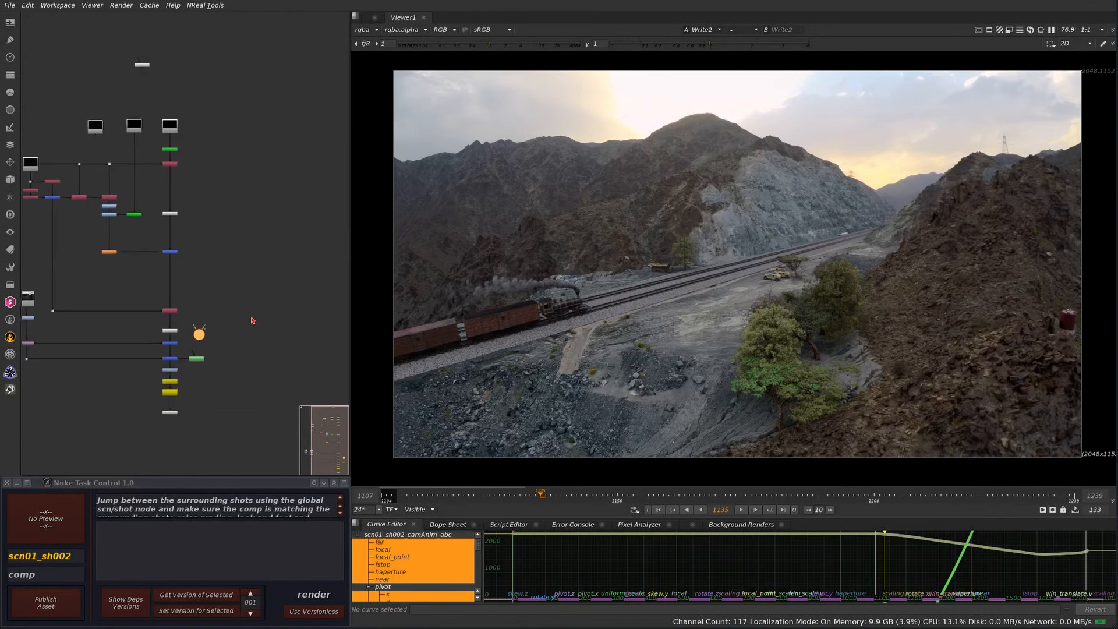
pyautogui.moveTo(226, 316); pyautogui.dragTo(240, 226)
pyautogui.doubleClick(240, 227)
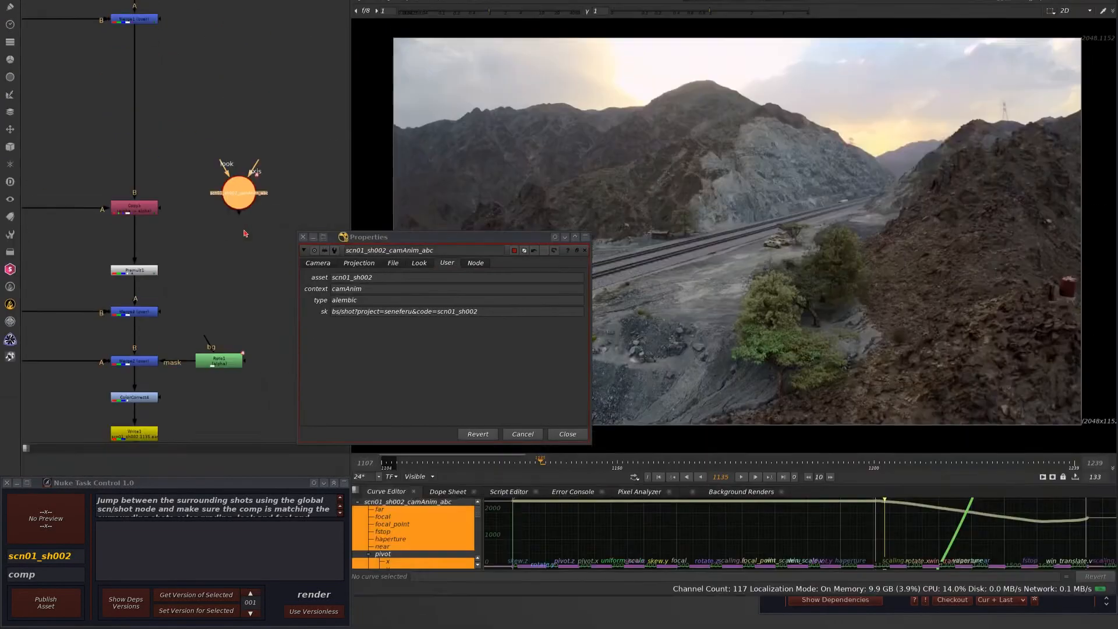
pyautogui.click(574, 434)
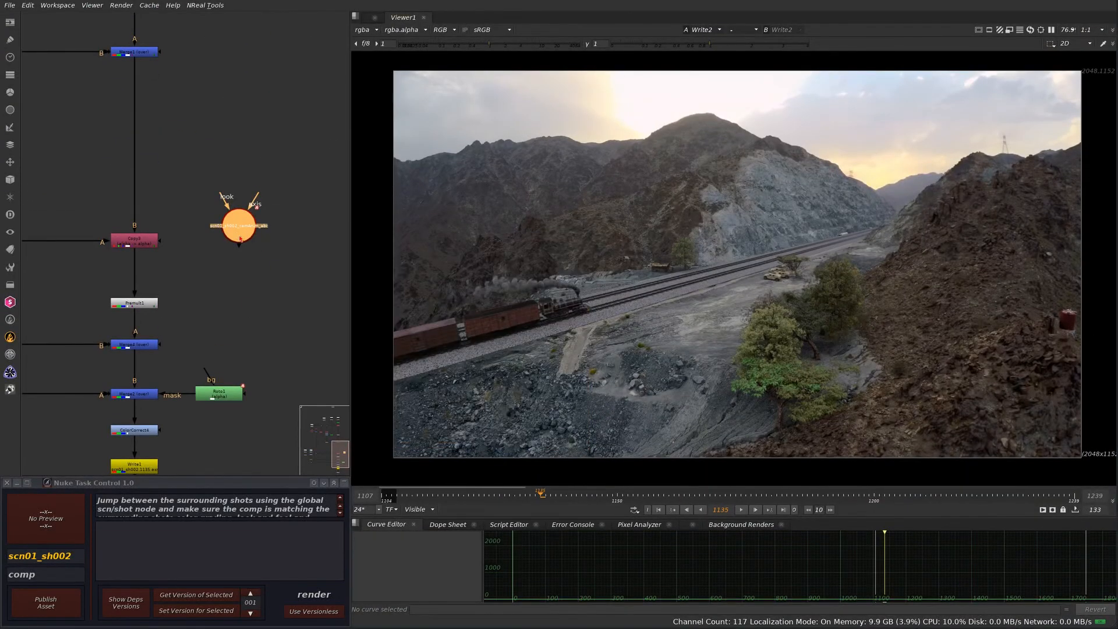
# Move the camAnim camera node well clear of the main node column and bring Production Manager back.
pyautogui.moveTo(240, 239); pyautogui.dragTo(232, 226)
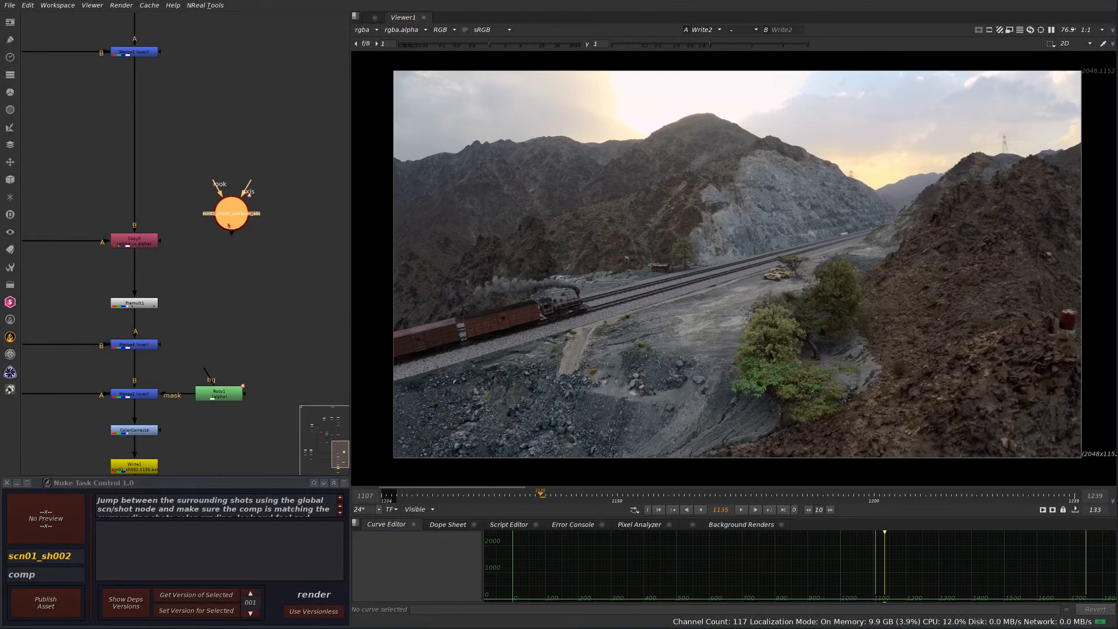
pyautogui.moveTo(232, 217); pyautogui.dragTo(256, 198)
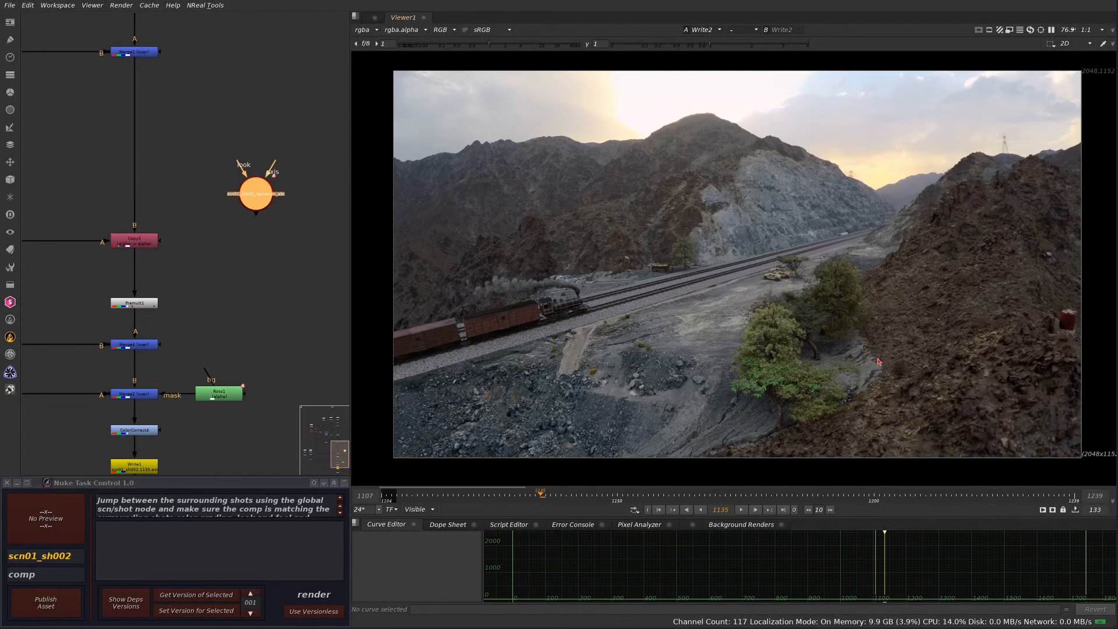
pyautogui.hotkey('alt', 'Tab')
pyautogui.scroll(-4, 311, 236)
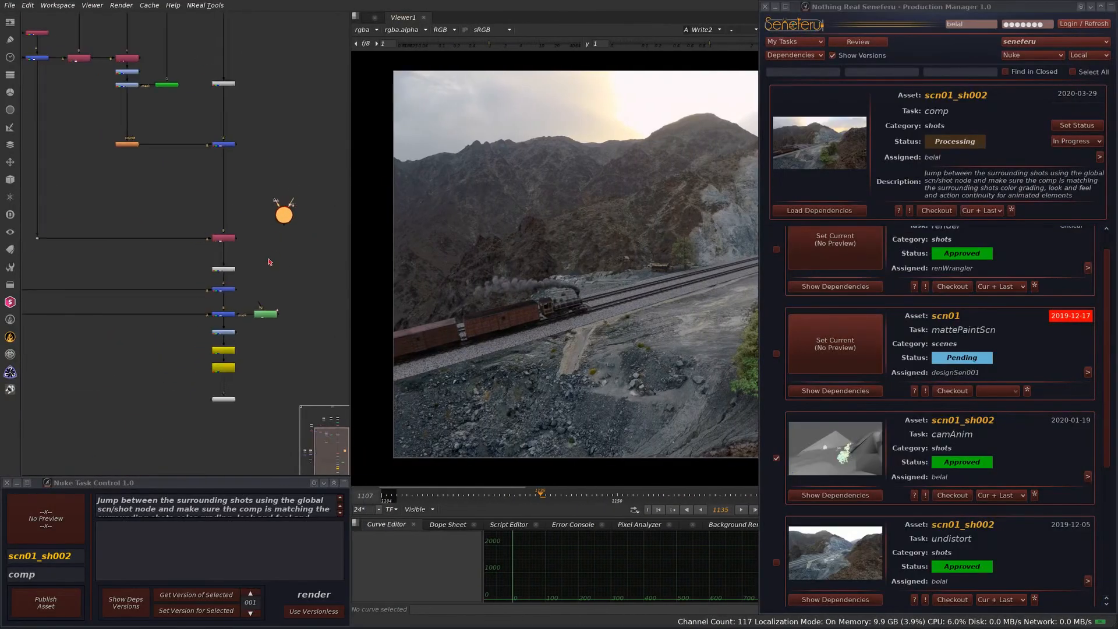
pyautogui.moveTo(269, 260); pyautogui.dragTo(227, 259, button='middle')
pyautogui.moveTo(244, 221); pyautogui.dragTo(308, 207)
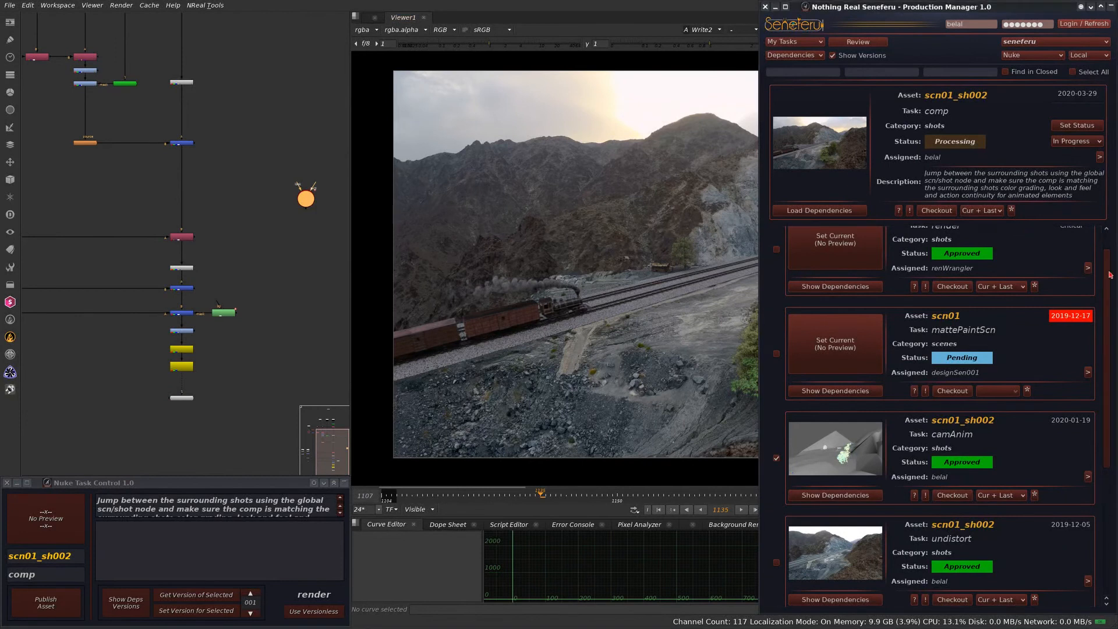
# Review the comp's dependencies from render to trackingScn and show the comp's dependencies again.
pyautogui.scroll(1, 1110, 275)
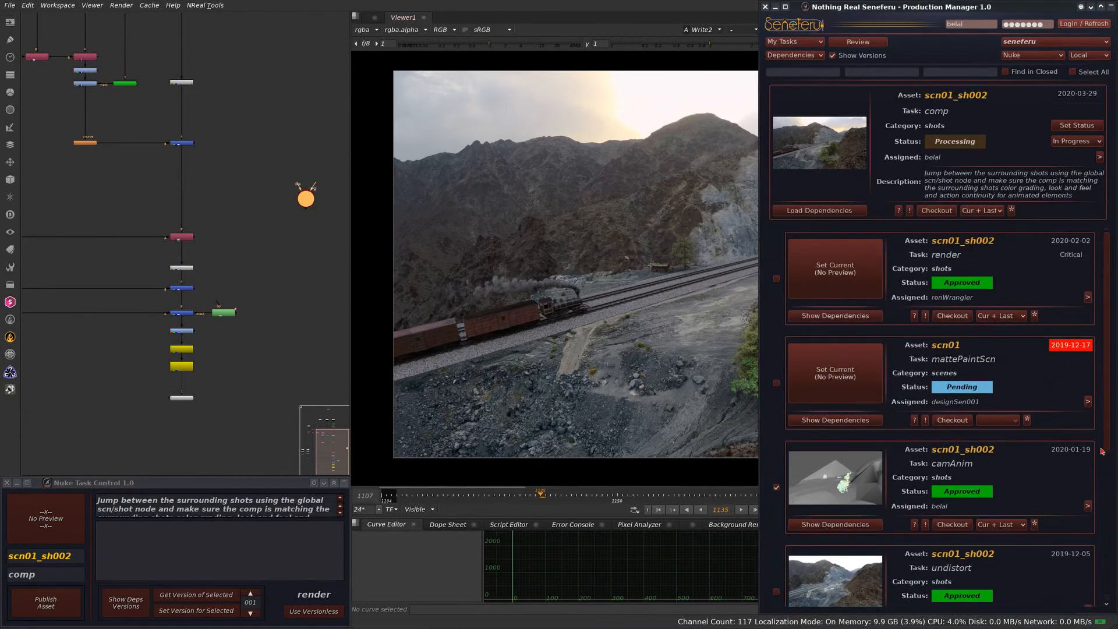
pyautogui.scroll(-5, 1103, 354)
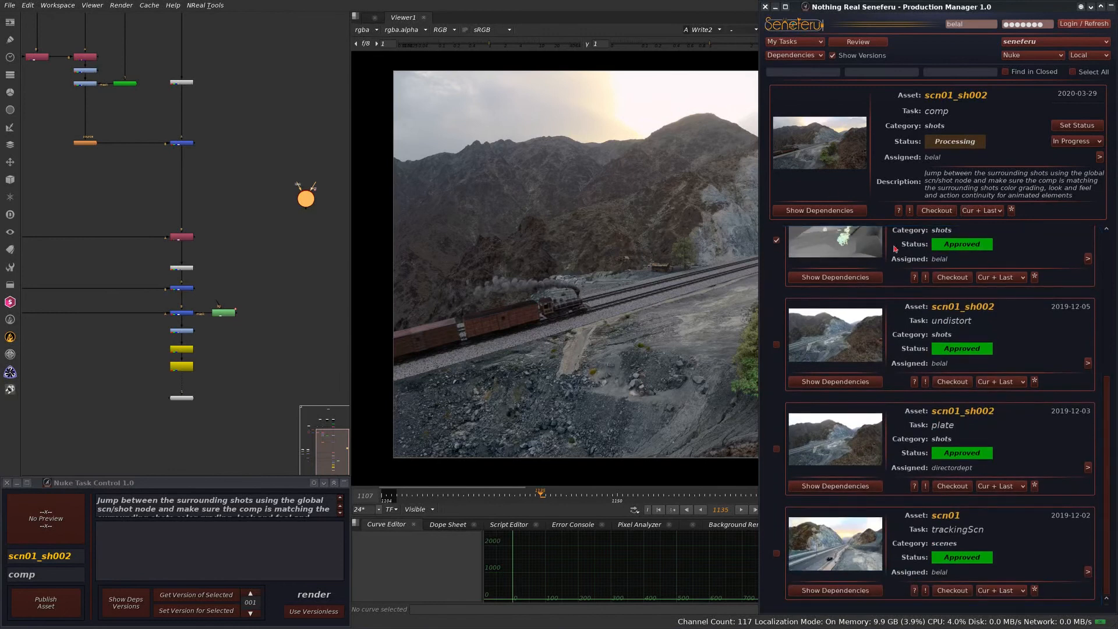
pyautogui.scroll(5, 1105, 427)
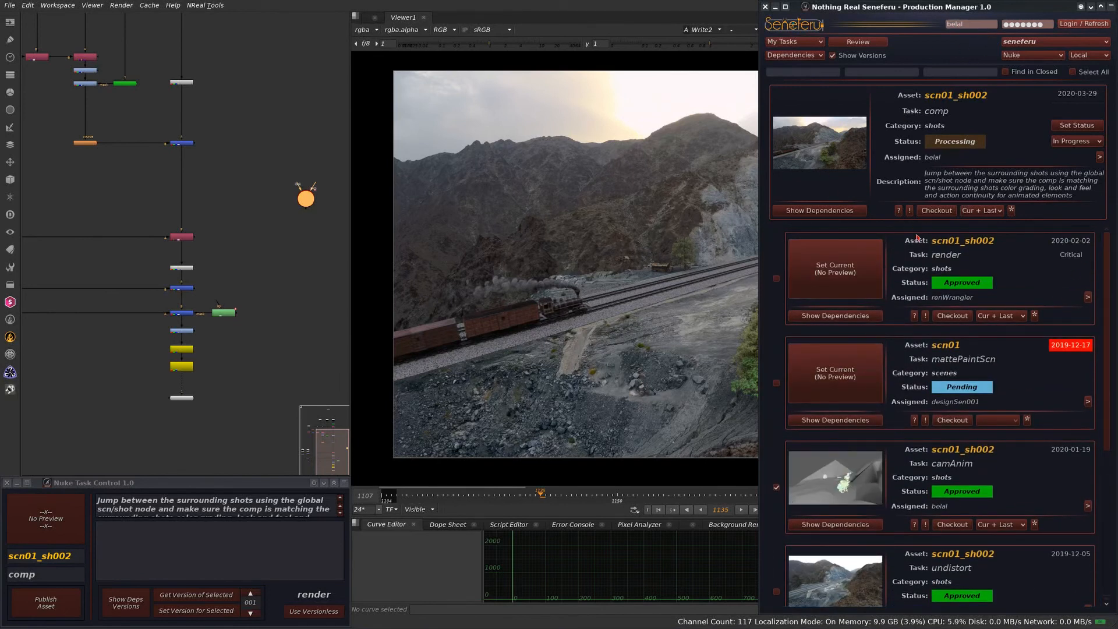
pyautogui.click(834, 212)
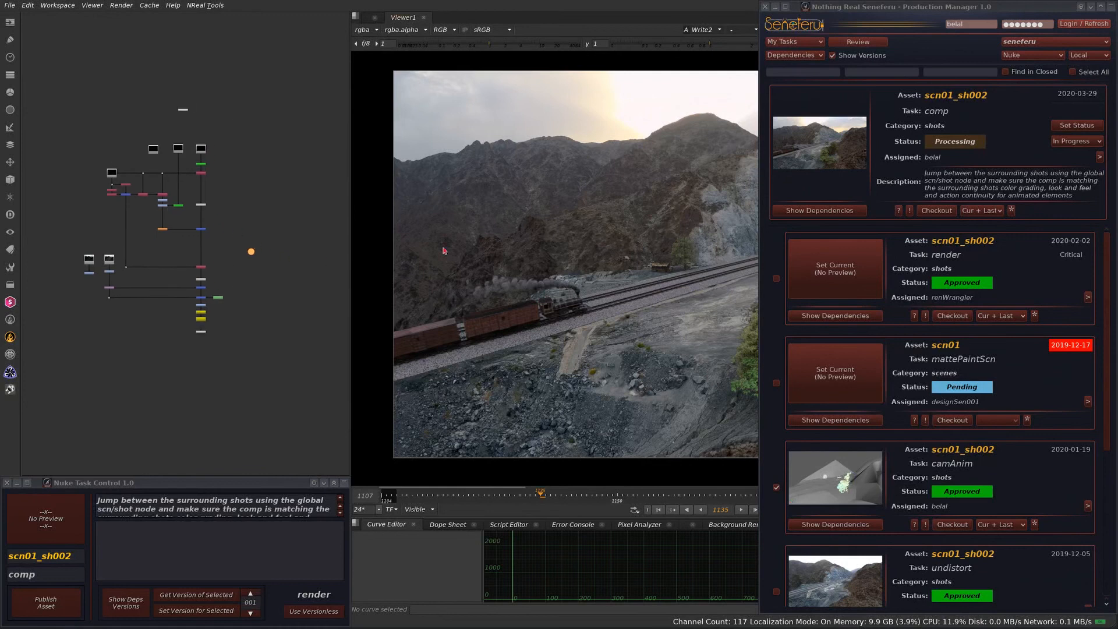
# Collapse Production Manager and inspect the Write2 node's name, file path and MOV options, then close its properties.
pyautogui.click(1100, 6)
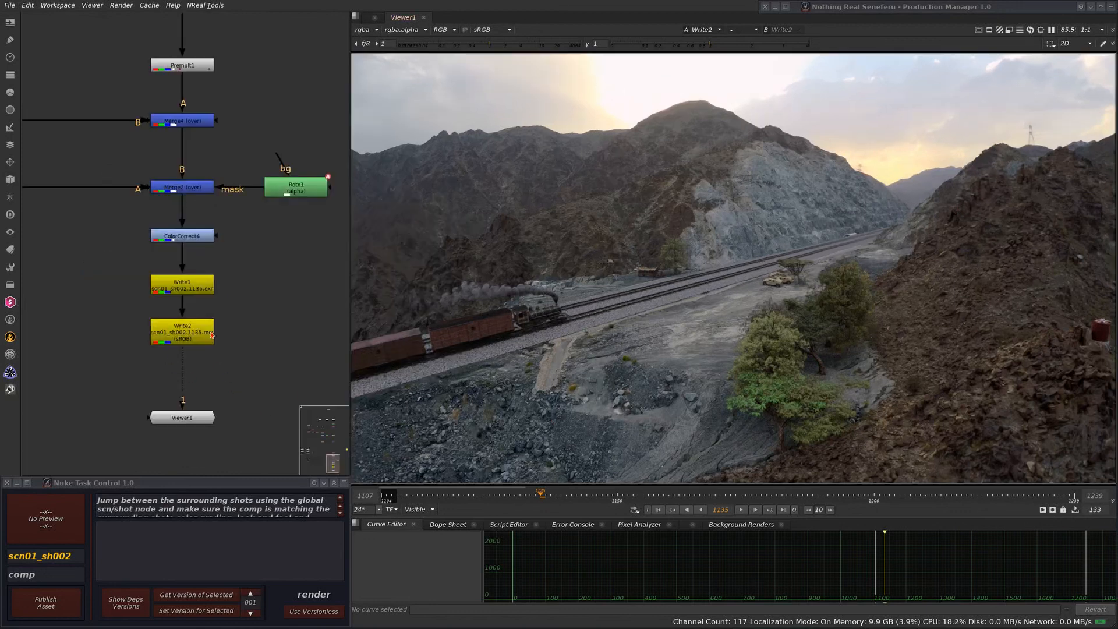
pyautogui.scroll(5, 227, 373)
pyautogui.scroll(-3, 230, 307)
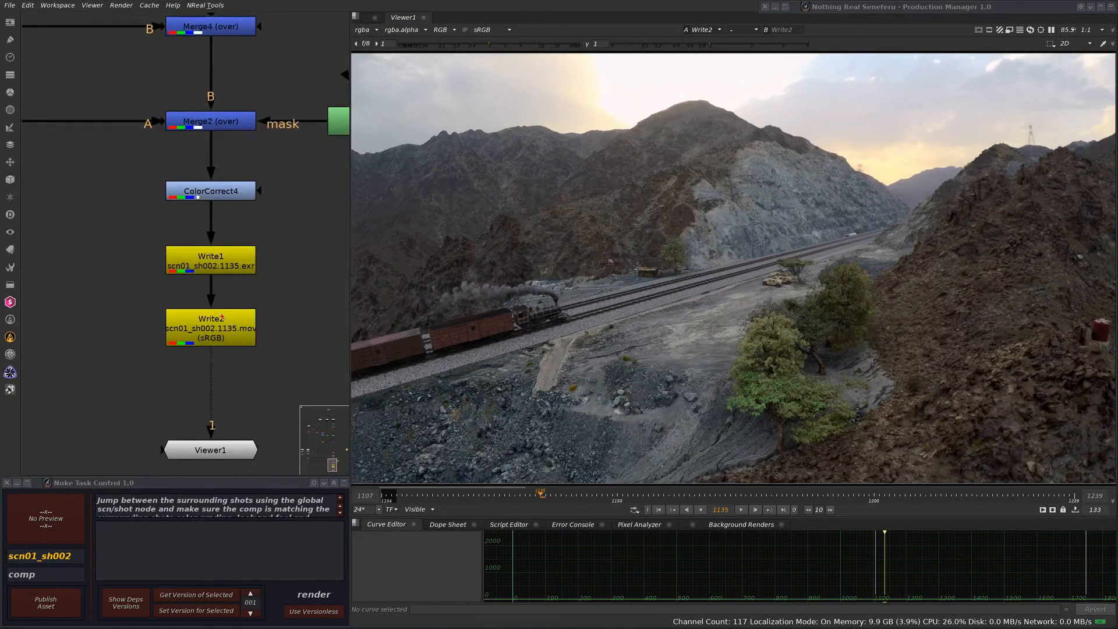
pyautogui.moveTo(222, 318); pyautogui.dragTo(211, 277, button='middle')
pyautogui.moveTo(222, 279); pyautogui.dragTo(214, 296)
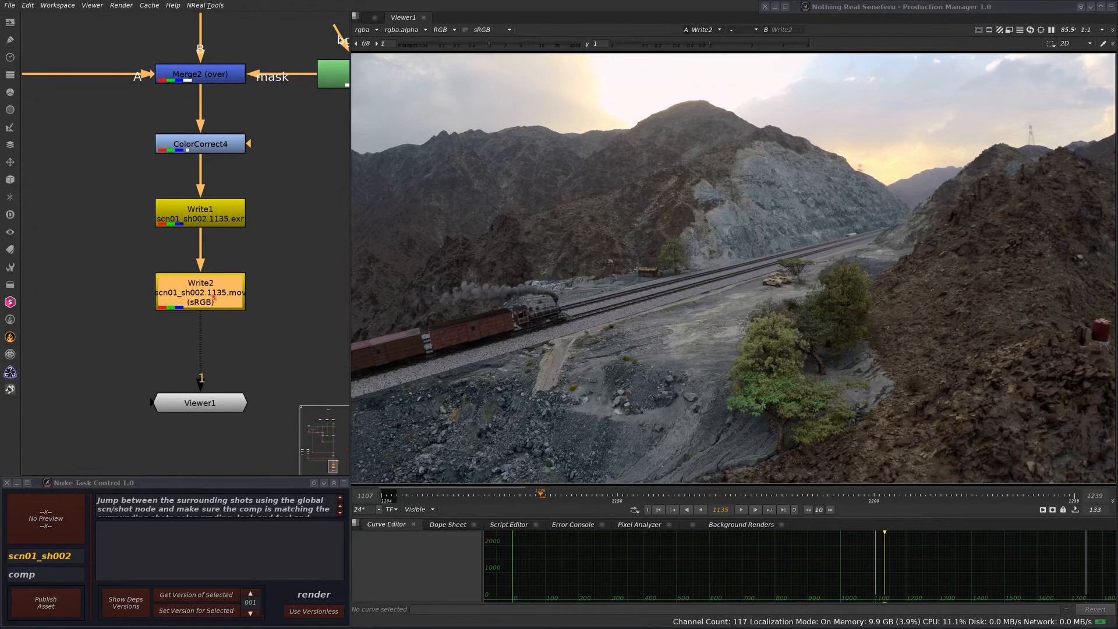
pyautogui.doubleClick(216, 294)
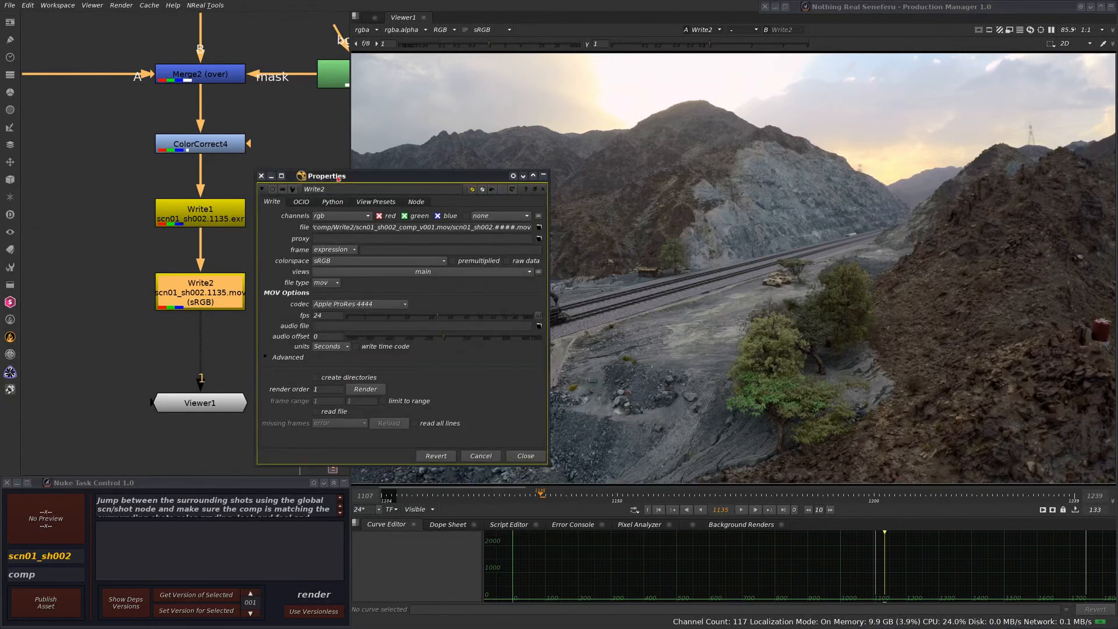
pyautogui.moveTo(338, 176); pyautogui.dragTo(390, 150)
pyautogui.click(426, 150)
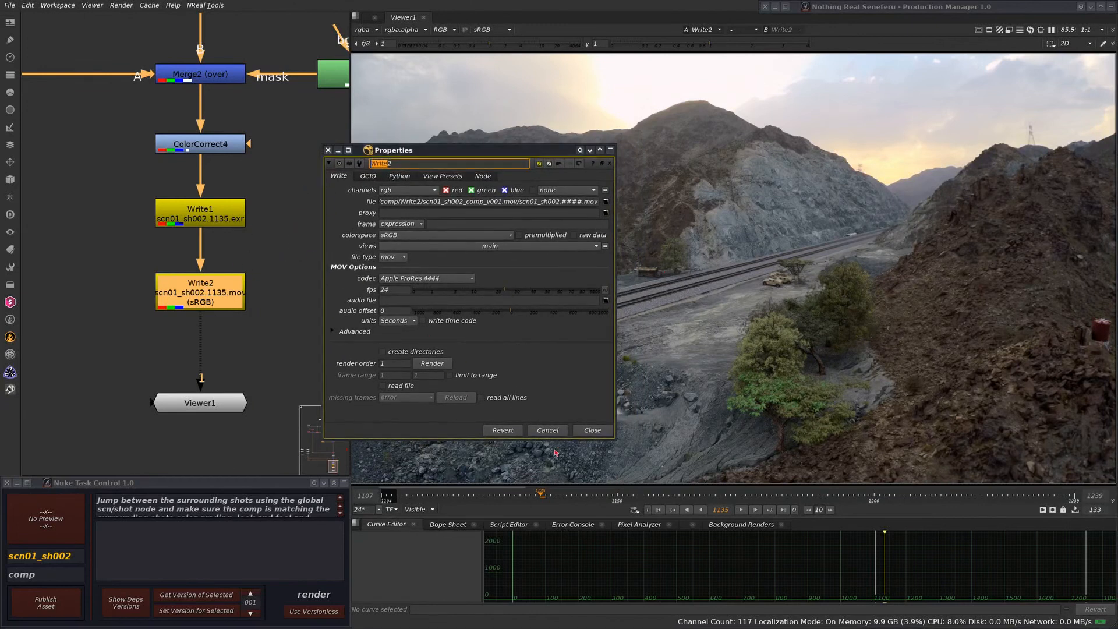
pyautogui.click(592, 430)
# Detach the Write2 node from the chain and place it beside Write1, view Write1, and position it below ColorCorrect4.
pyautogui.scroll(-5, 149, 299)
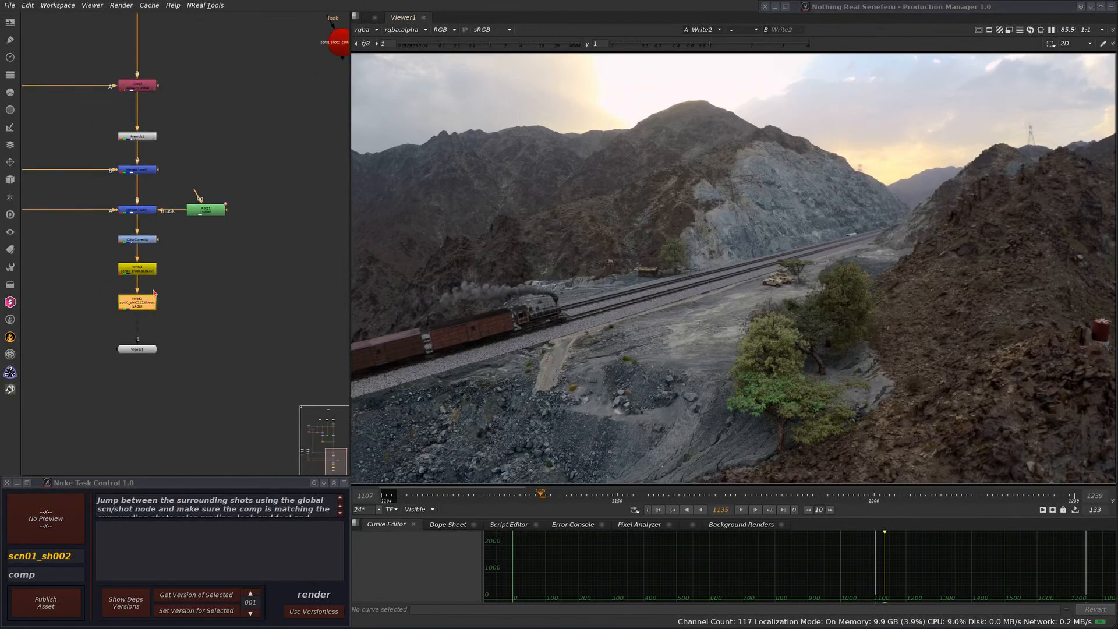
pyautogui.scroll(4, 154, 293)
pyautogui.moveTo(117, 317); pyautogui.dragTo(123, 259)
pyautogui.press('1')
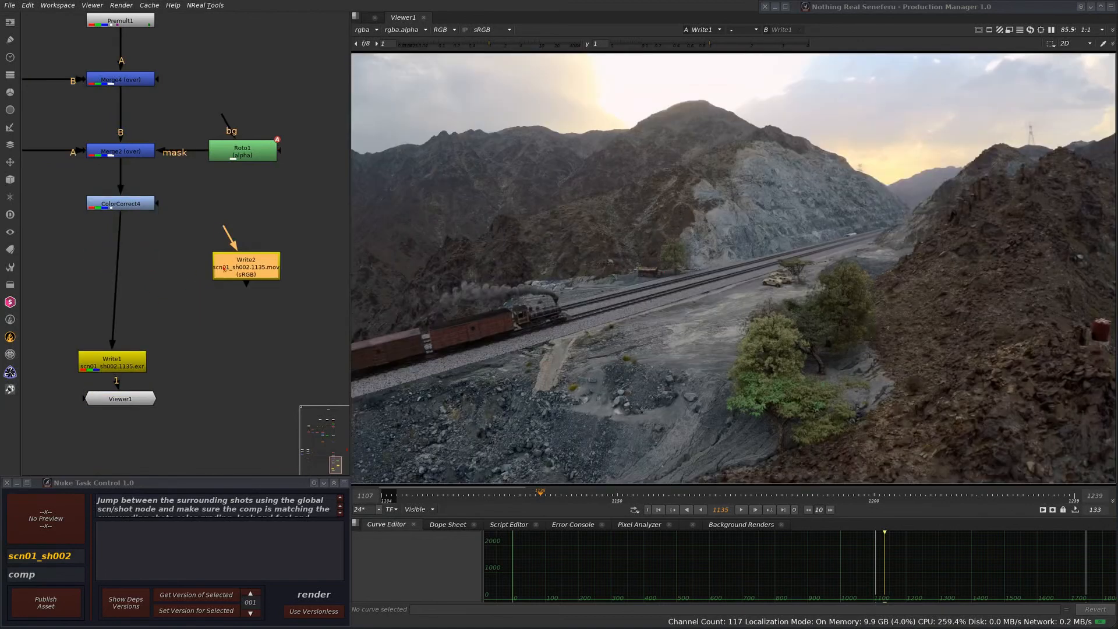
pyautogui.moveTo(129, 362); pyautogui.dragTo(138, 289)
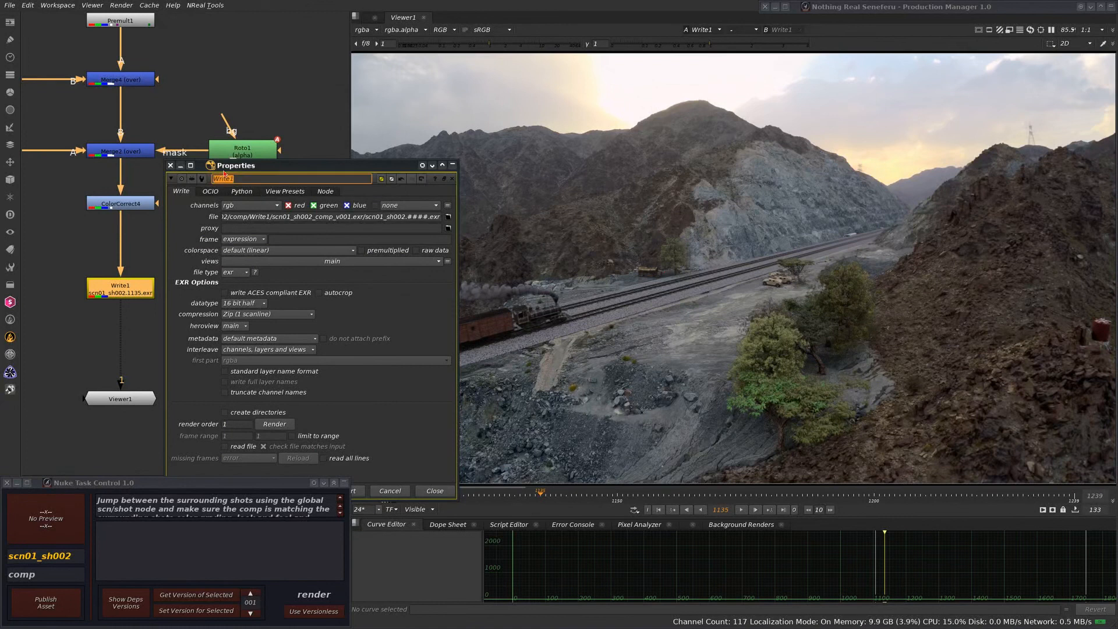
# Rename the Write1 node to optionA and the Write2 node to OptionB.
pyautogui.write('optionA')
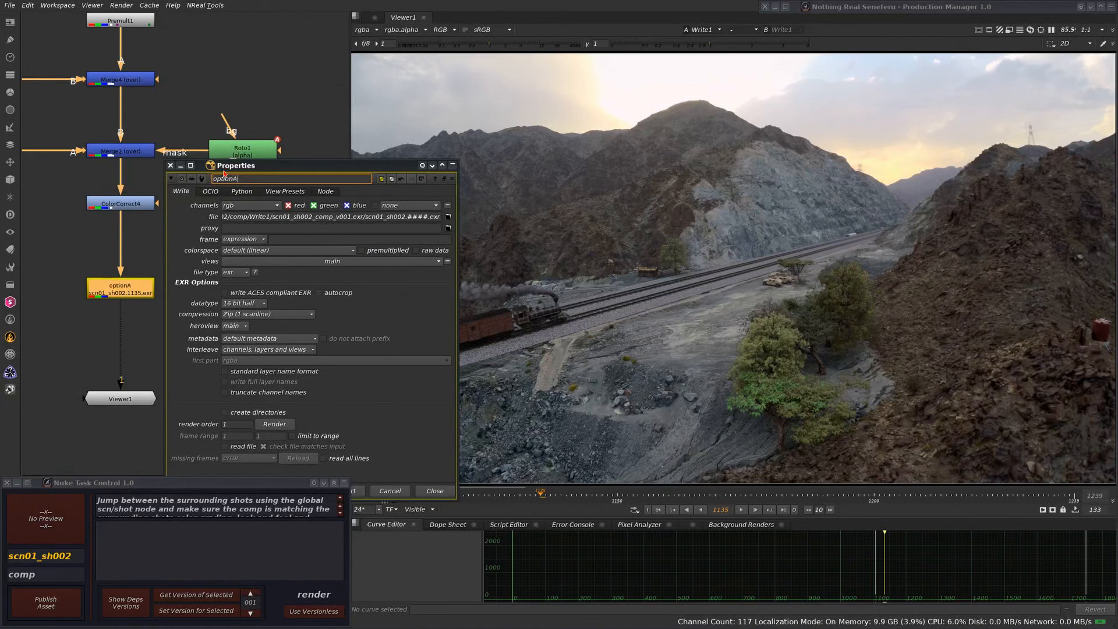
pyautogui.click(434, 491)
pyautogui.press('w')
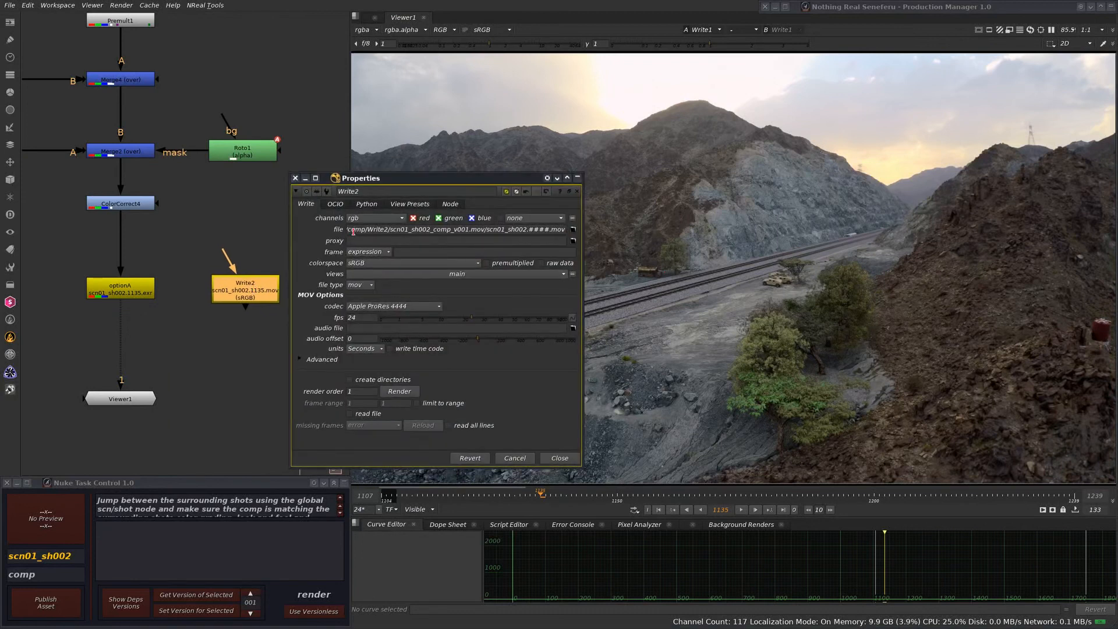
pyautogui.doubleClick(379, 192)
pyautogui.write('OptionB')
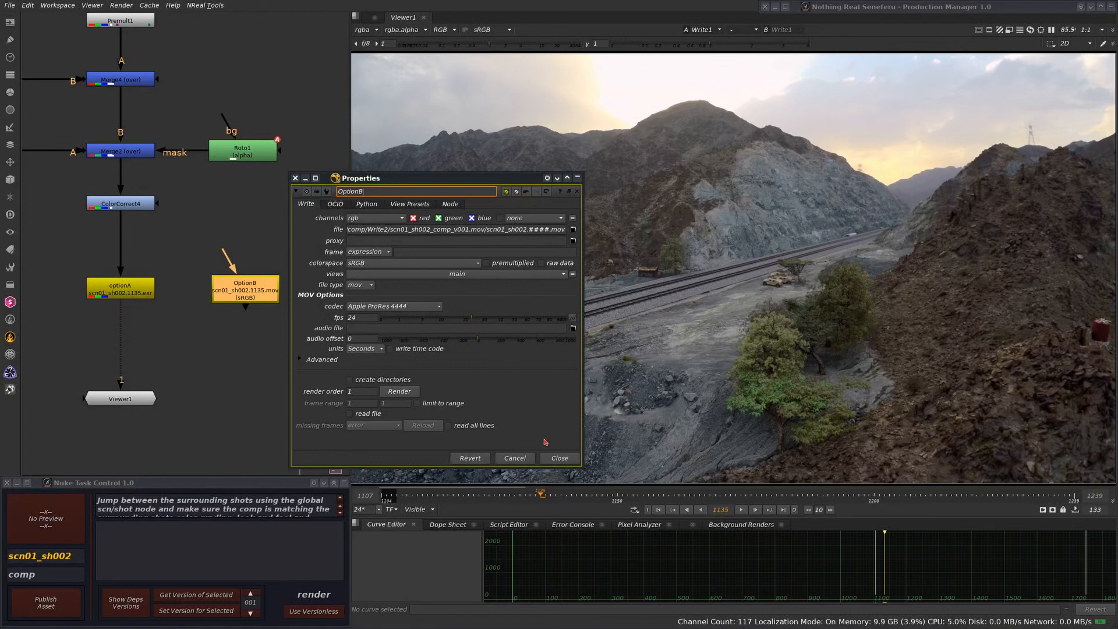
# Close the OptionB properties, connect OptionB's input to ColorCorrect4, and attach OptionB to Viewer1's second input.
pyautogui.click(559, 458)
pyautogui.moveTo(222, 255); pyautogui.dragTo(138, 207)
pyautogui.moveTo(149, 400); pyautogui.dragTo(167, 412)
pyautogui.moveTo(255, 306); pyautogui.dragTo(253, 310)
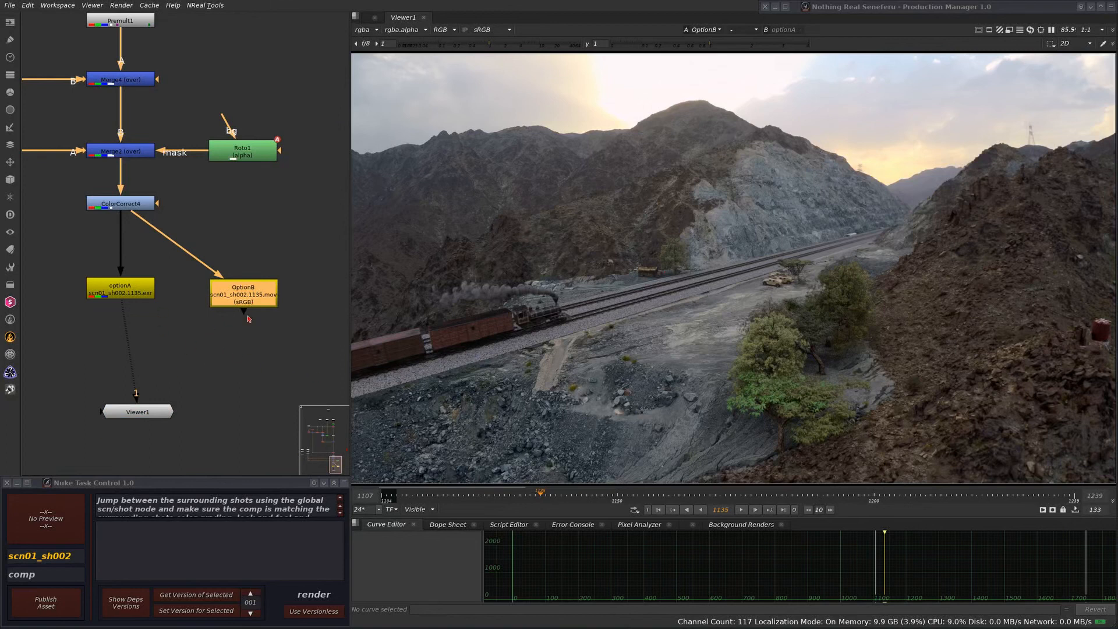
pyautogui.press('2')
# Arrange optionA and OptionB side by side as parallel branches below ColorCorrect4, with Viewer1 beneath them.
pyautogui.moveTo(169, 414); pyautogui.dragTo(148, 421)
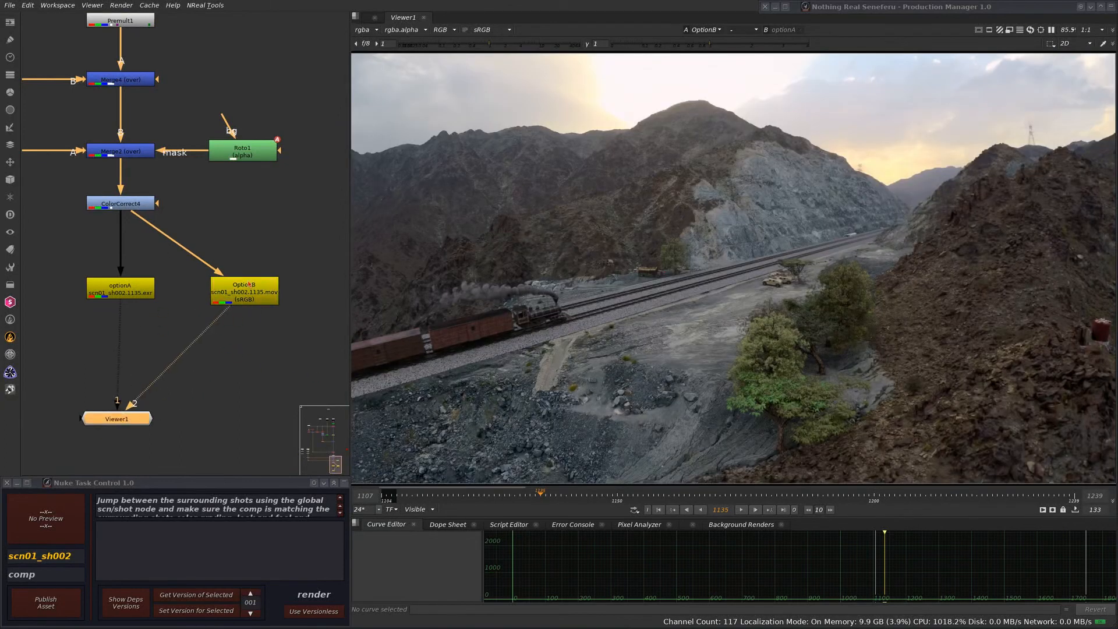
pyautogui.moveTo(234, 294); pyautogui.dragTo(233, 295)
pyautogui.moveTo(137, 279); pyautogui.dragTo(102, 278)
pyautogui.scroll(-1, 237, 290)
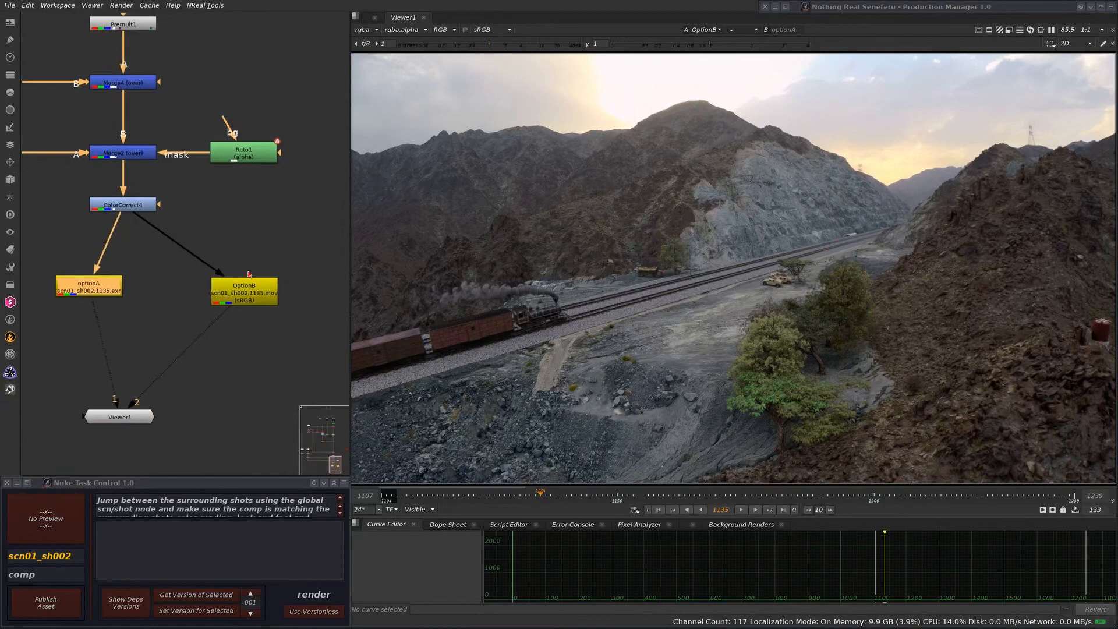
pyautogui.moveTo(237, 291); pyautogui.dragTo(245, 269, button='middle')
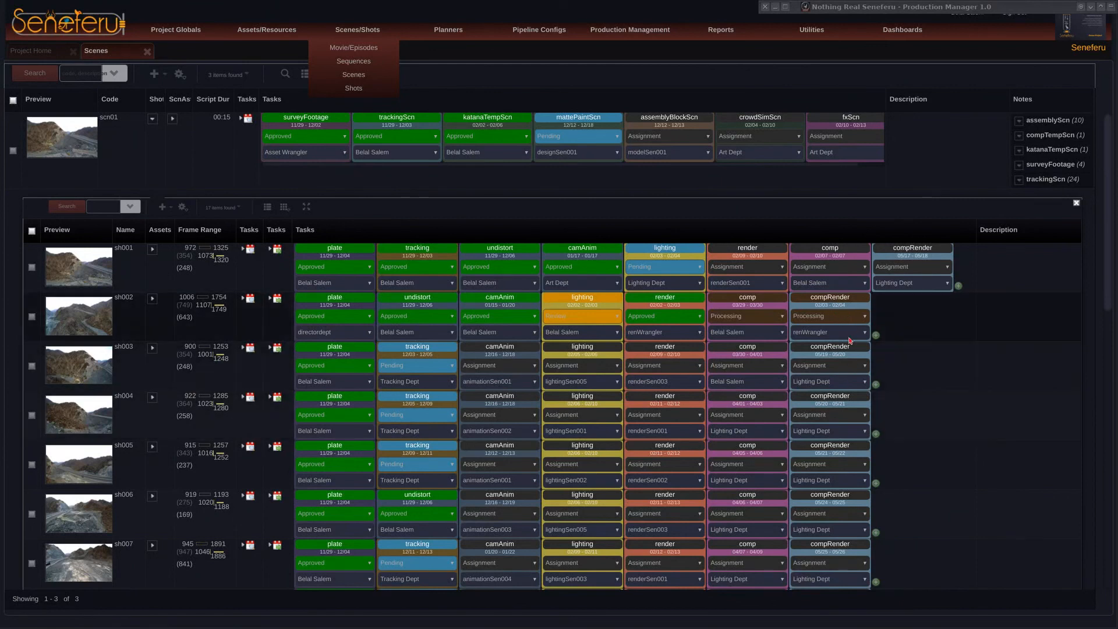
pyautogui.click(1035, 313)
pyautogui.click(1038, 373)
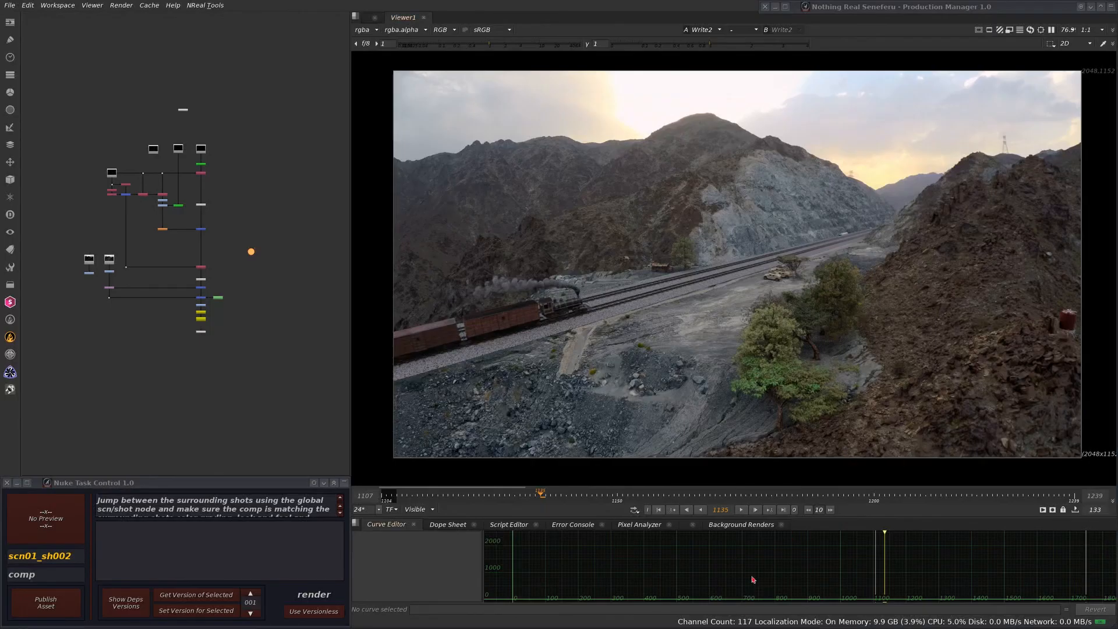
pyautogui.scroll(3, 268, 269)
pyautogui.moveTo(268, 269); pyautogui.dragTo(228, 298, button='middle')
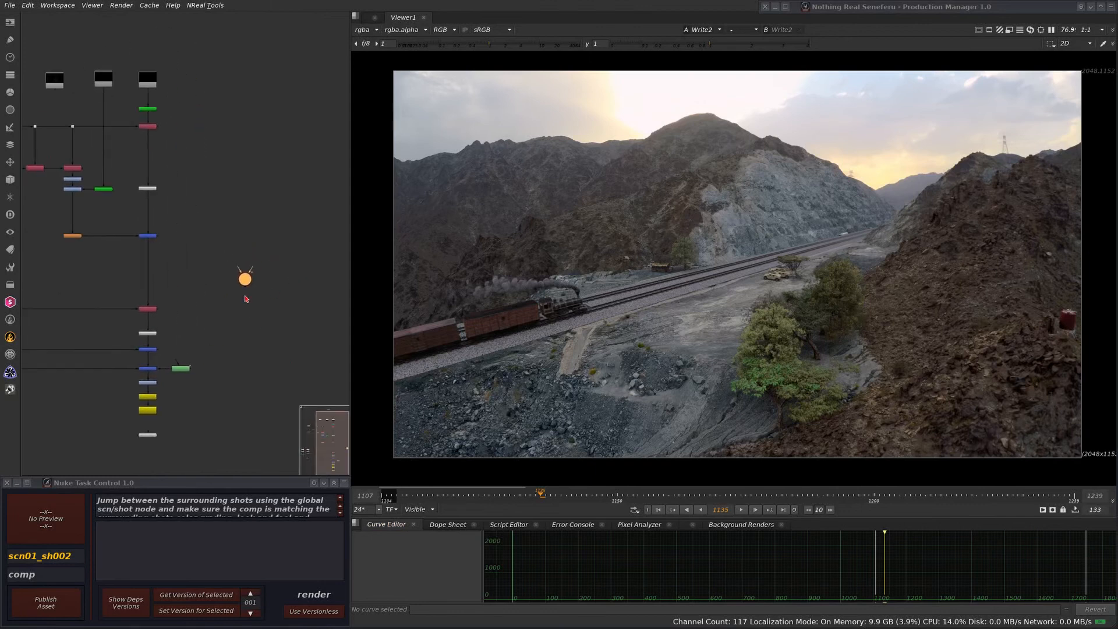